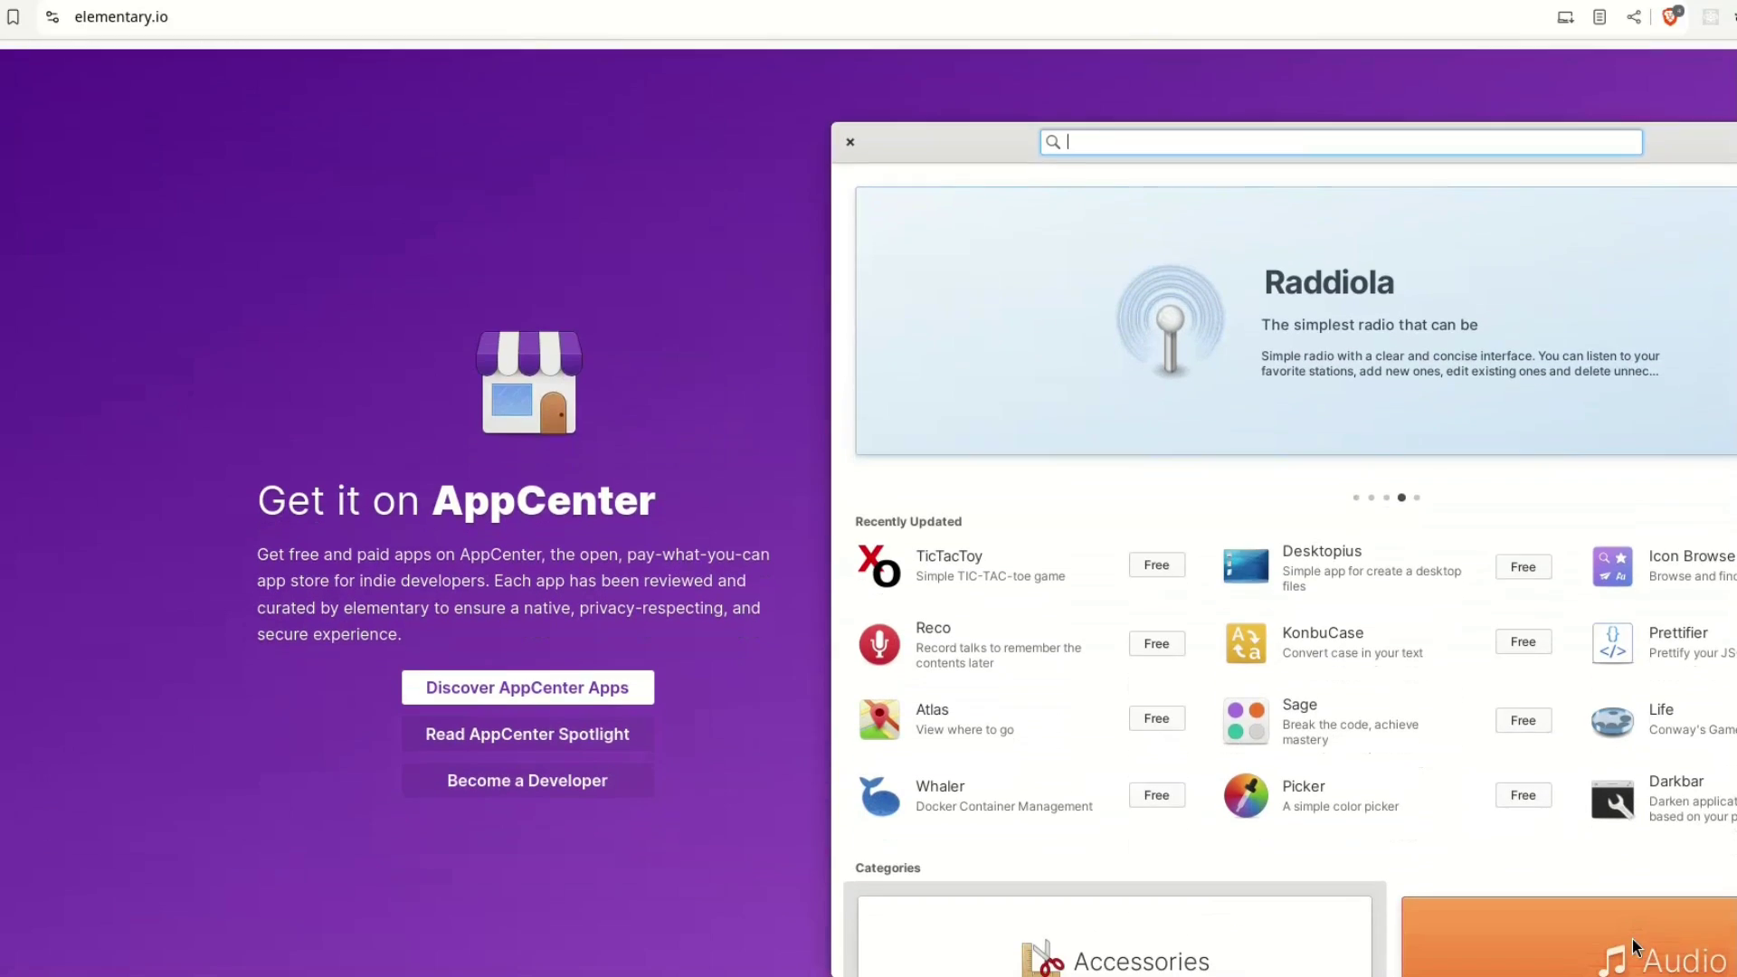
Scroll the elementary.io homepage down to the 'Apps You Need' and 'Screen Time & Limits' sections.
{"action": "scroll", "coordinate": [1632, 941], "scroll_direction": "down", "scroll_amount": 7}
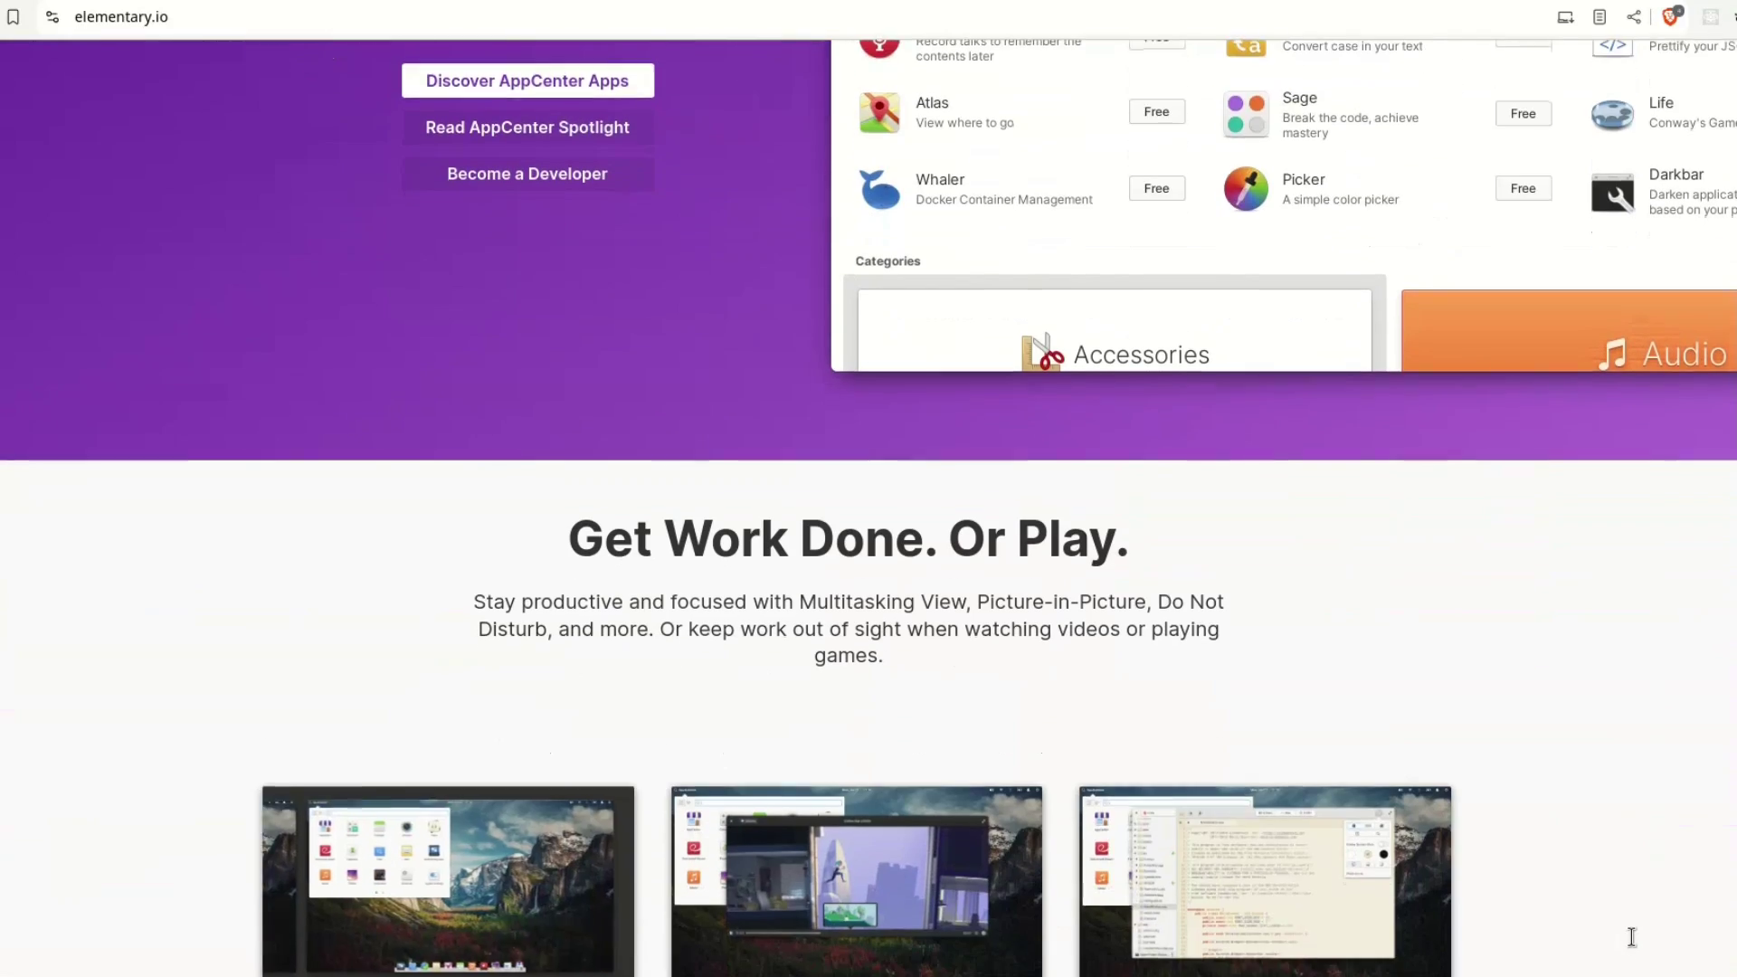
{"action": "scroll", "coordinate": [1632, 937], "scroll_direction": "down", "scroll_amount": 4}
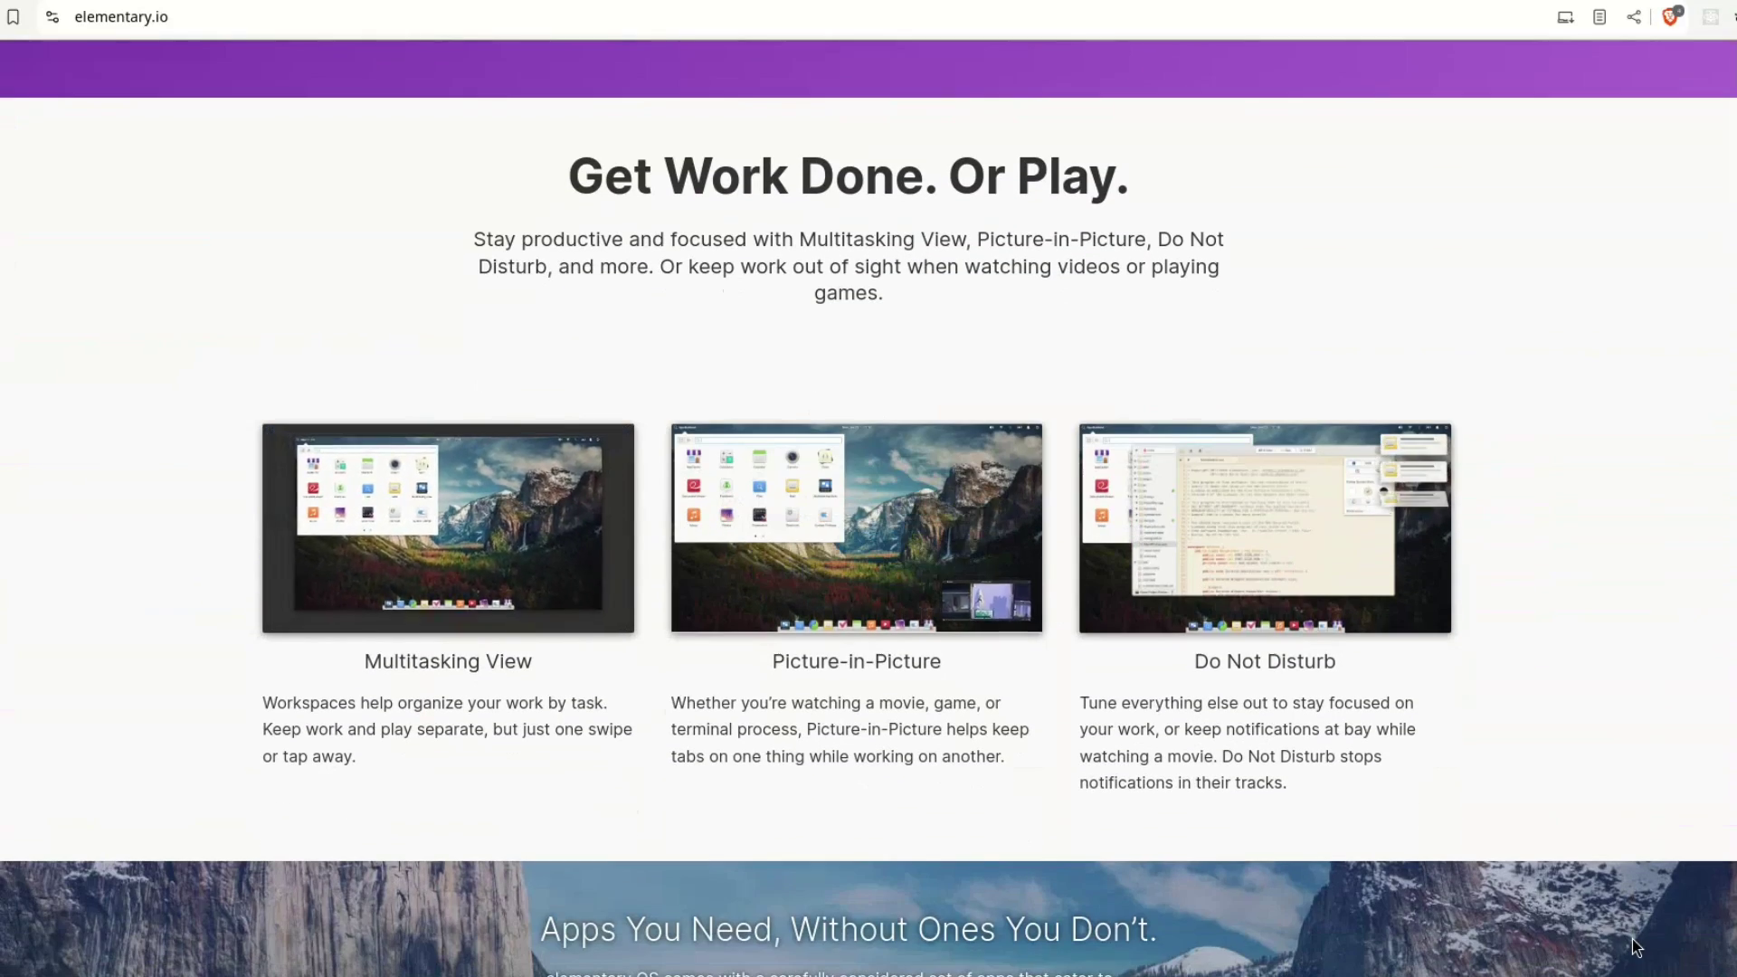
{"action": "scroll", "coordinate": [1631, 939], "scroll_direction": "down", "scroll_amount": 8}
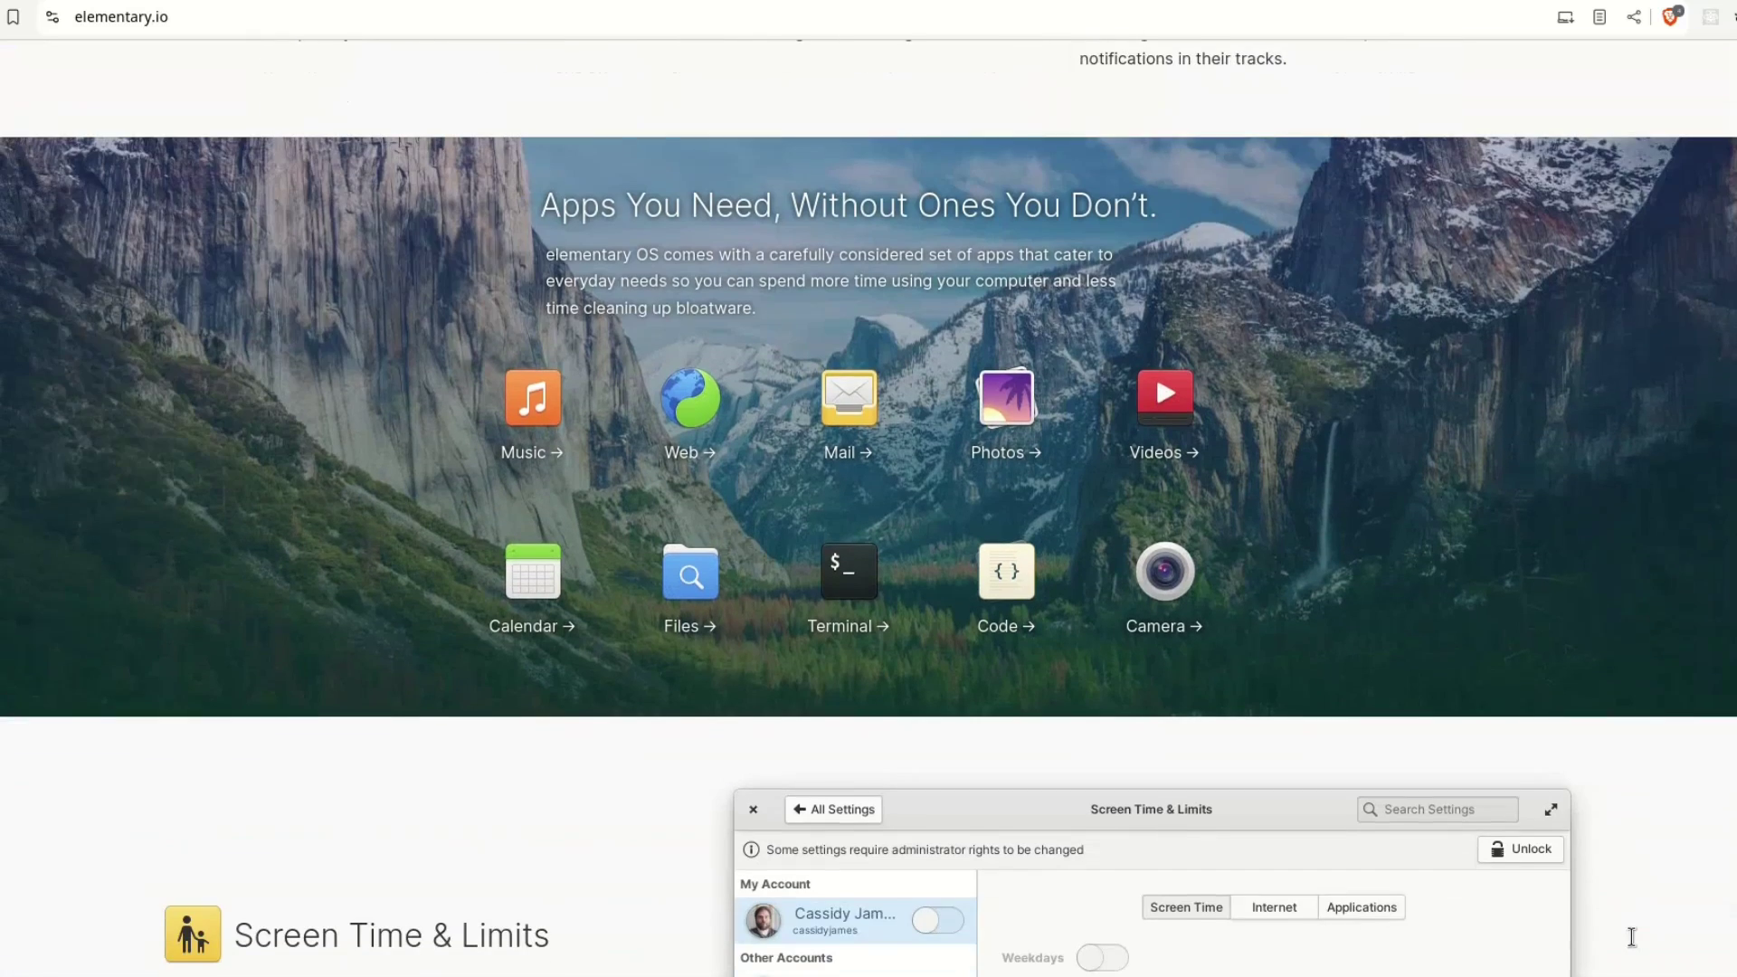
{"action": "scroll", "coordinate": [1635, 944], "scroll_direction": "down", "scroll_amount": 1}
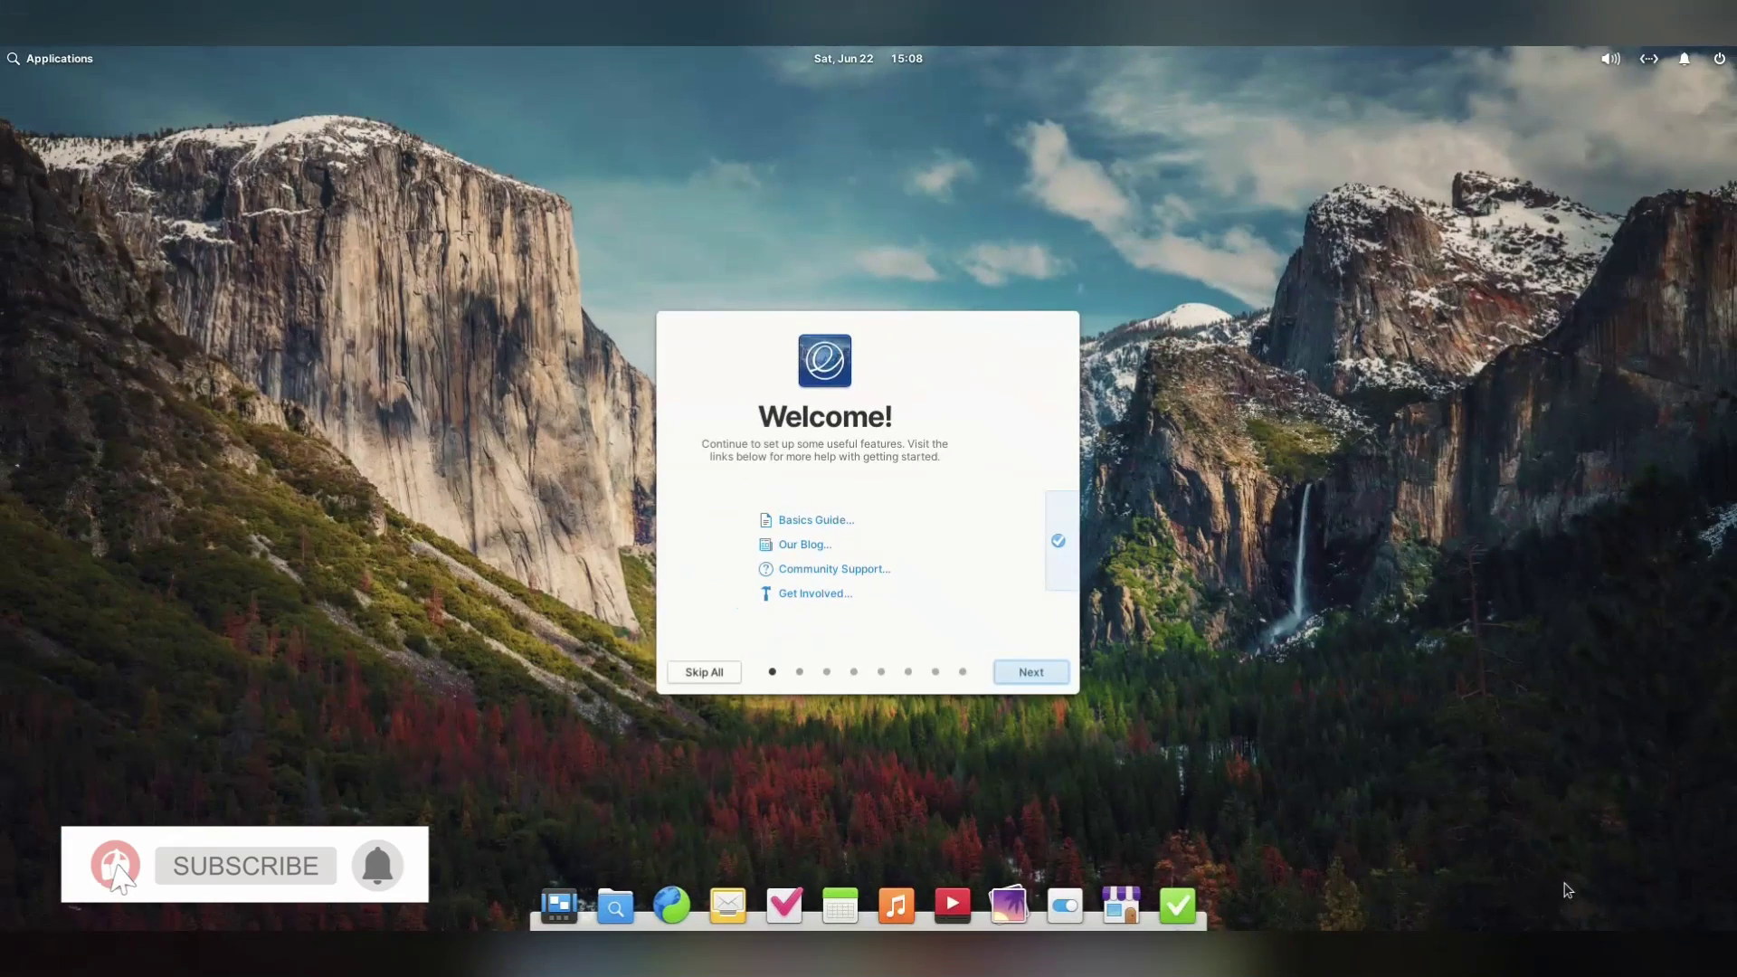
Close the welcome dialog and open Files on the home folder.
{"action": "key", "text": "alt+F4"}
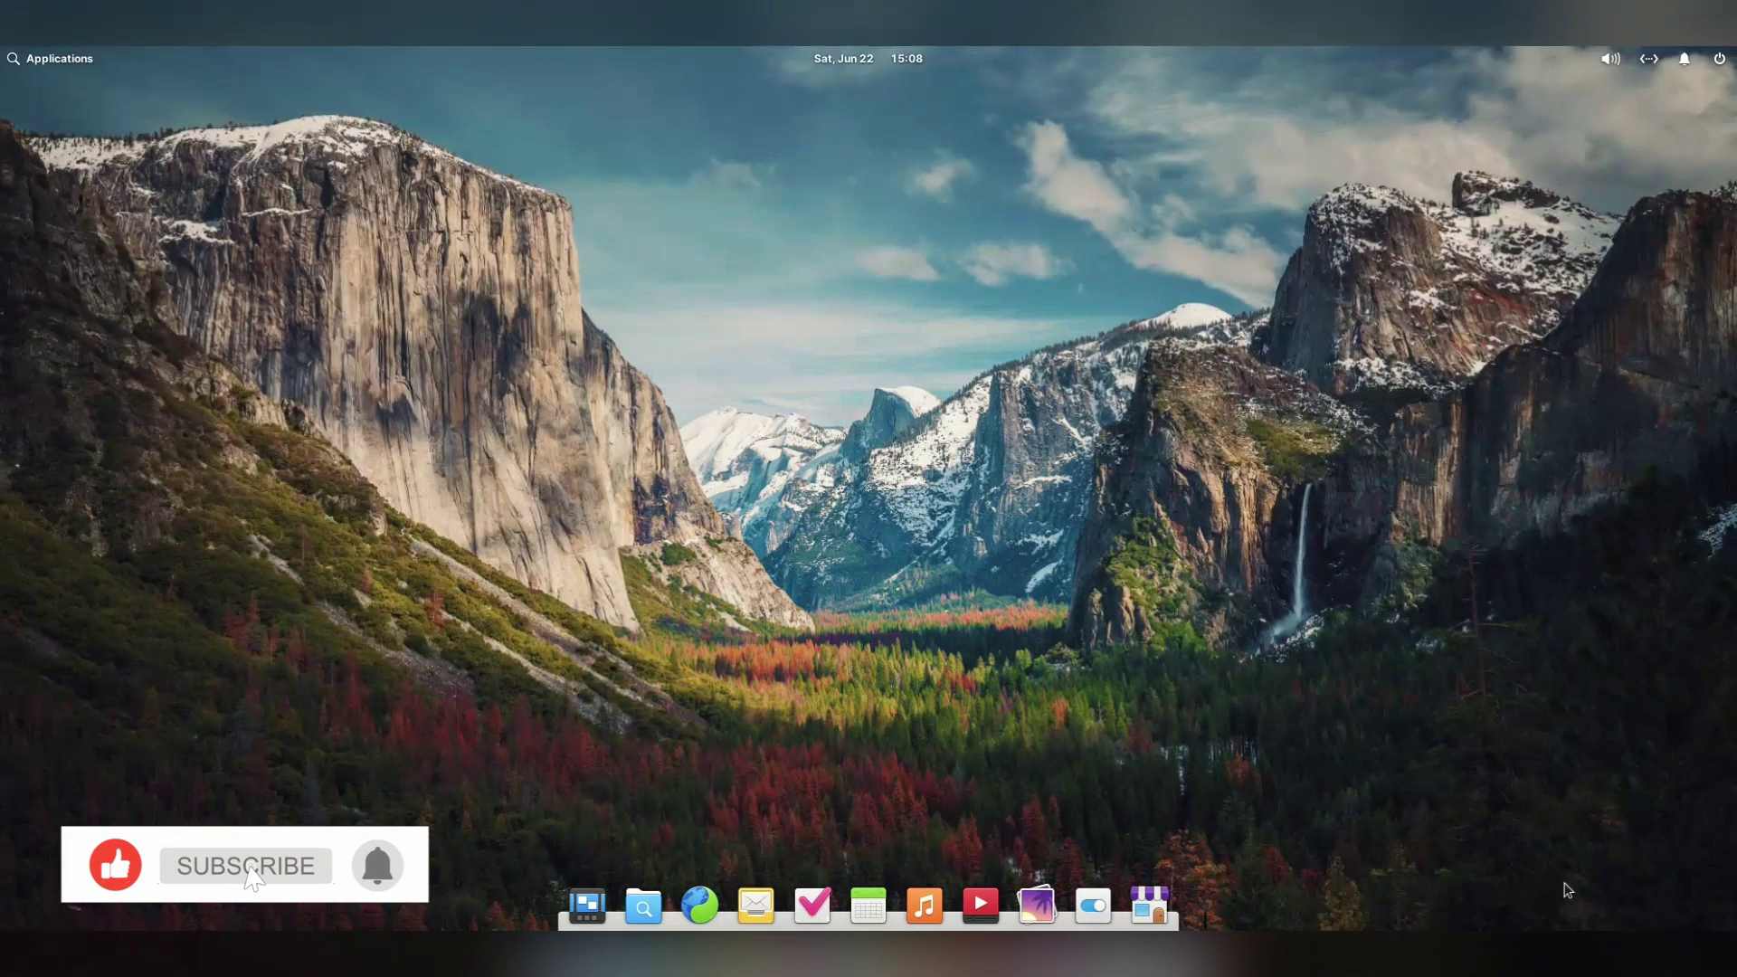
{"action": "key", "text": "super+e"}
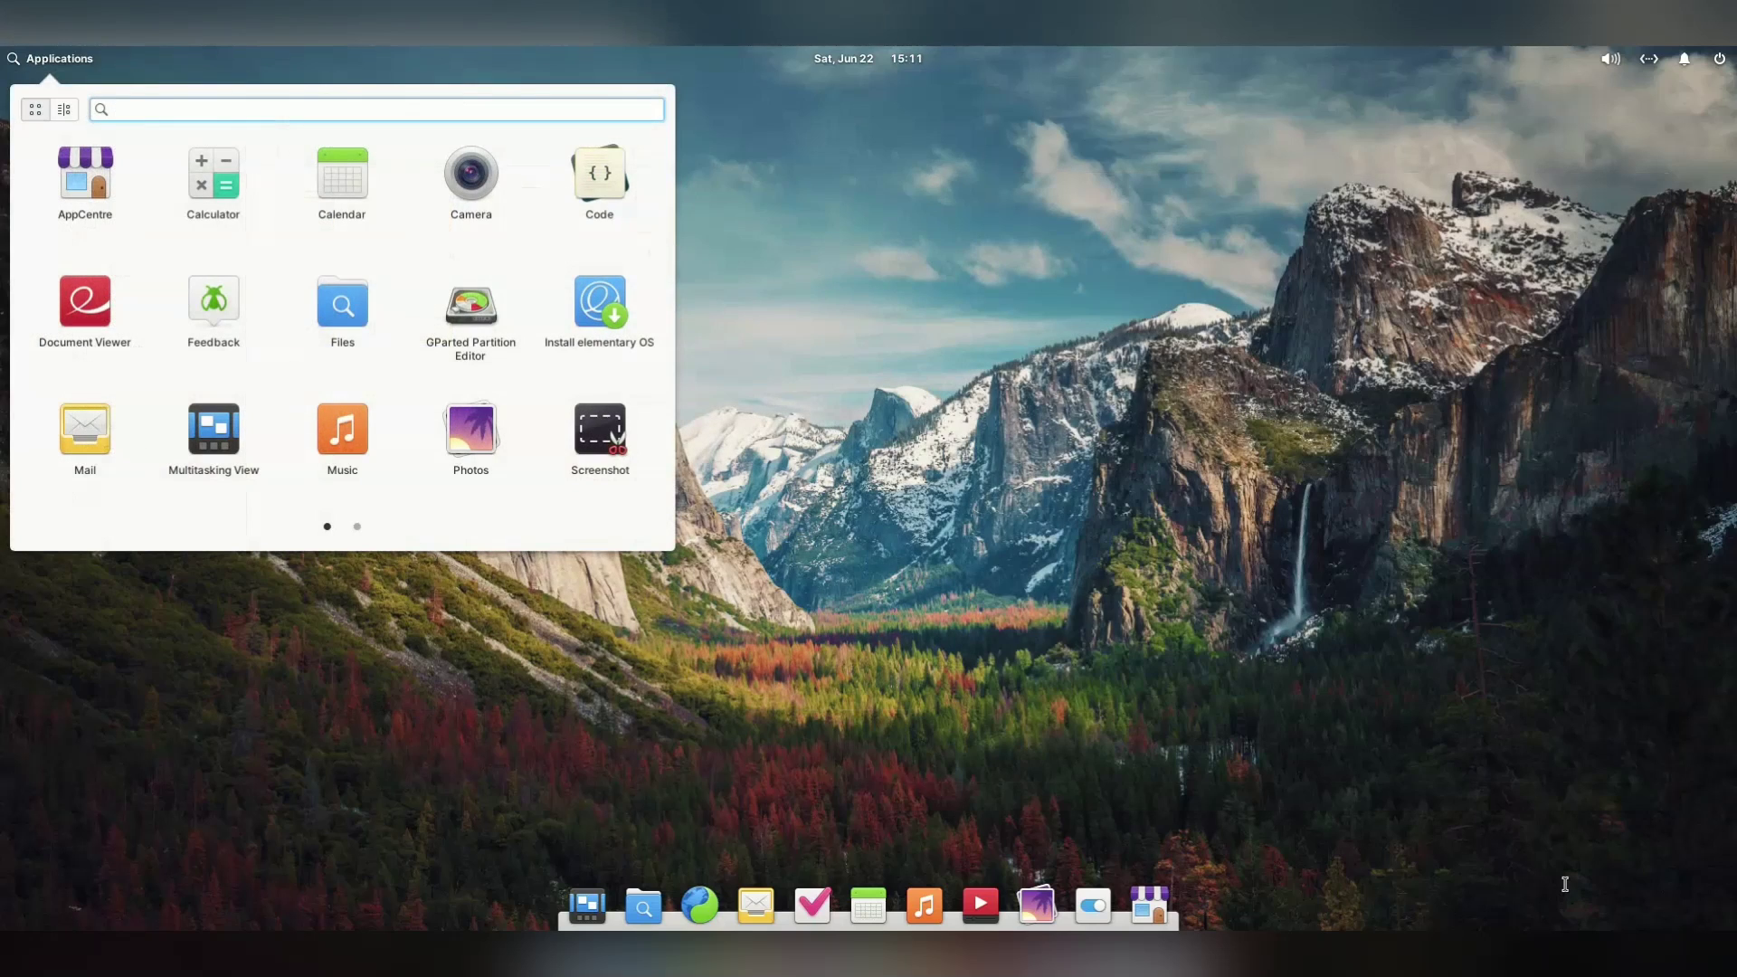
Launch Terminal by searching 'ter' and glance at its settings menu.
{"action": "type", "text": "ter"}
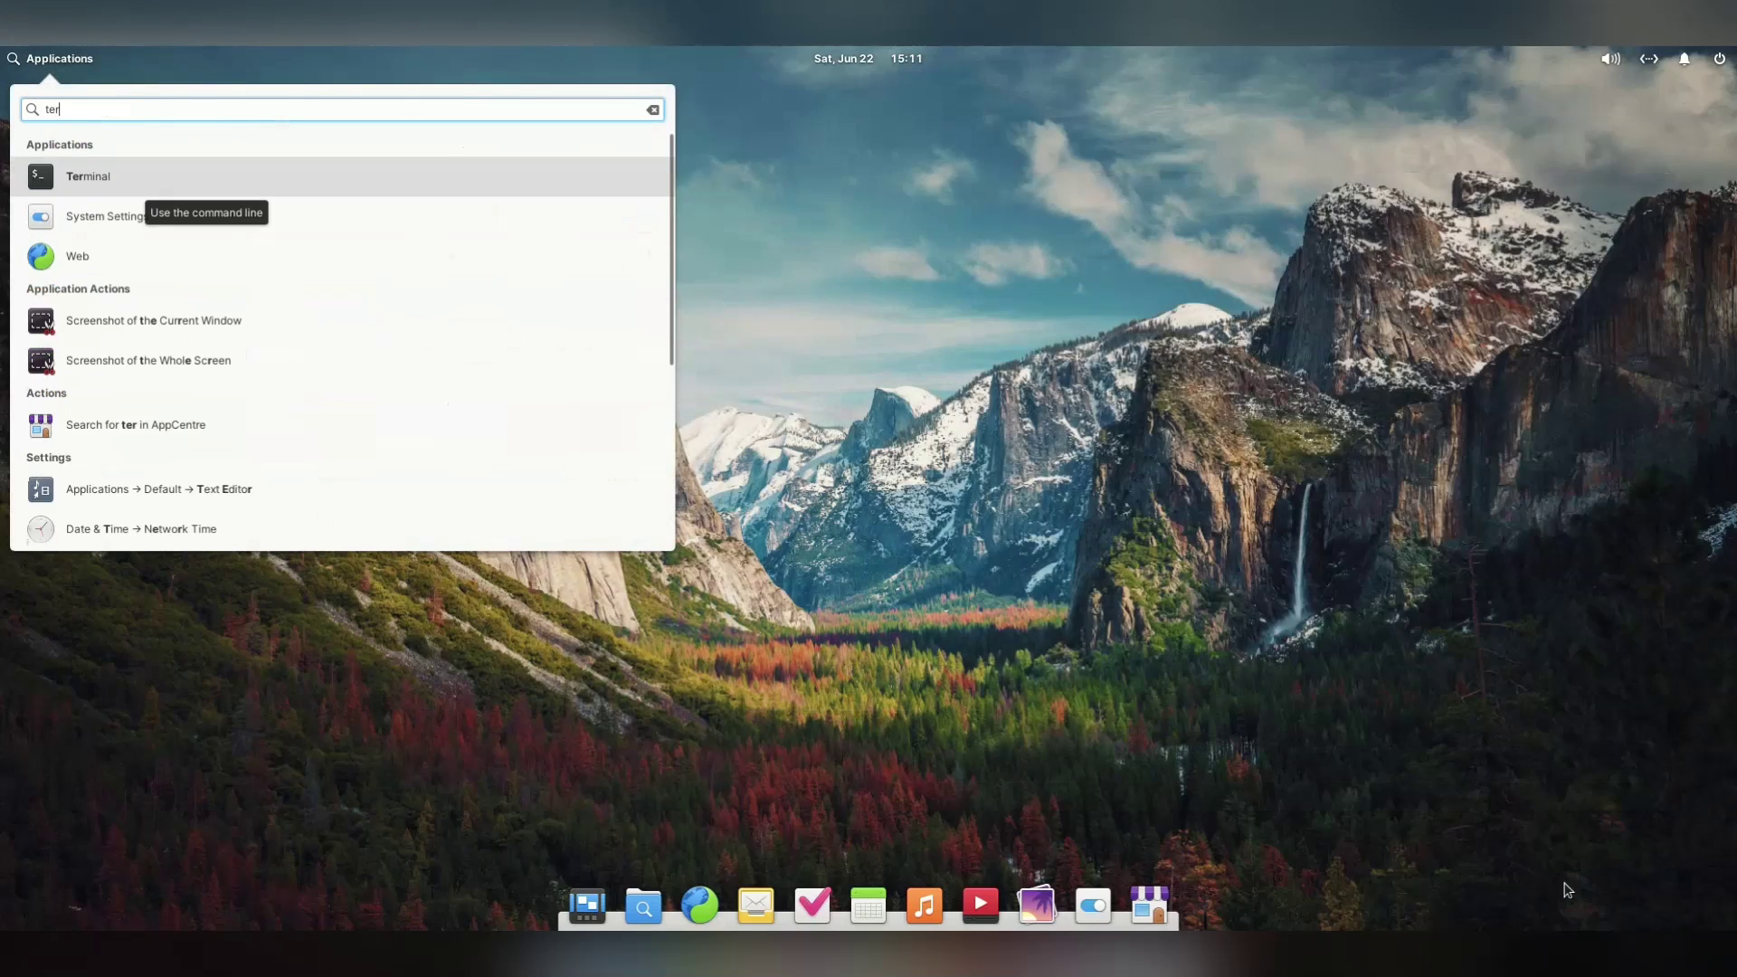
{"action": "key", "text": "Return"}
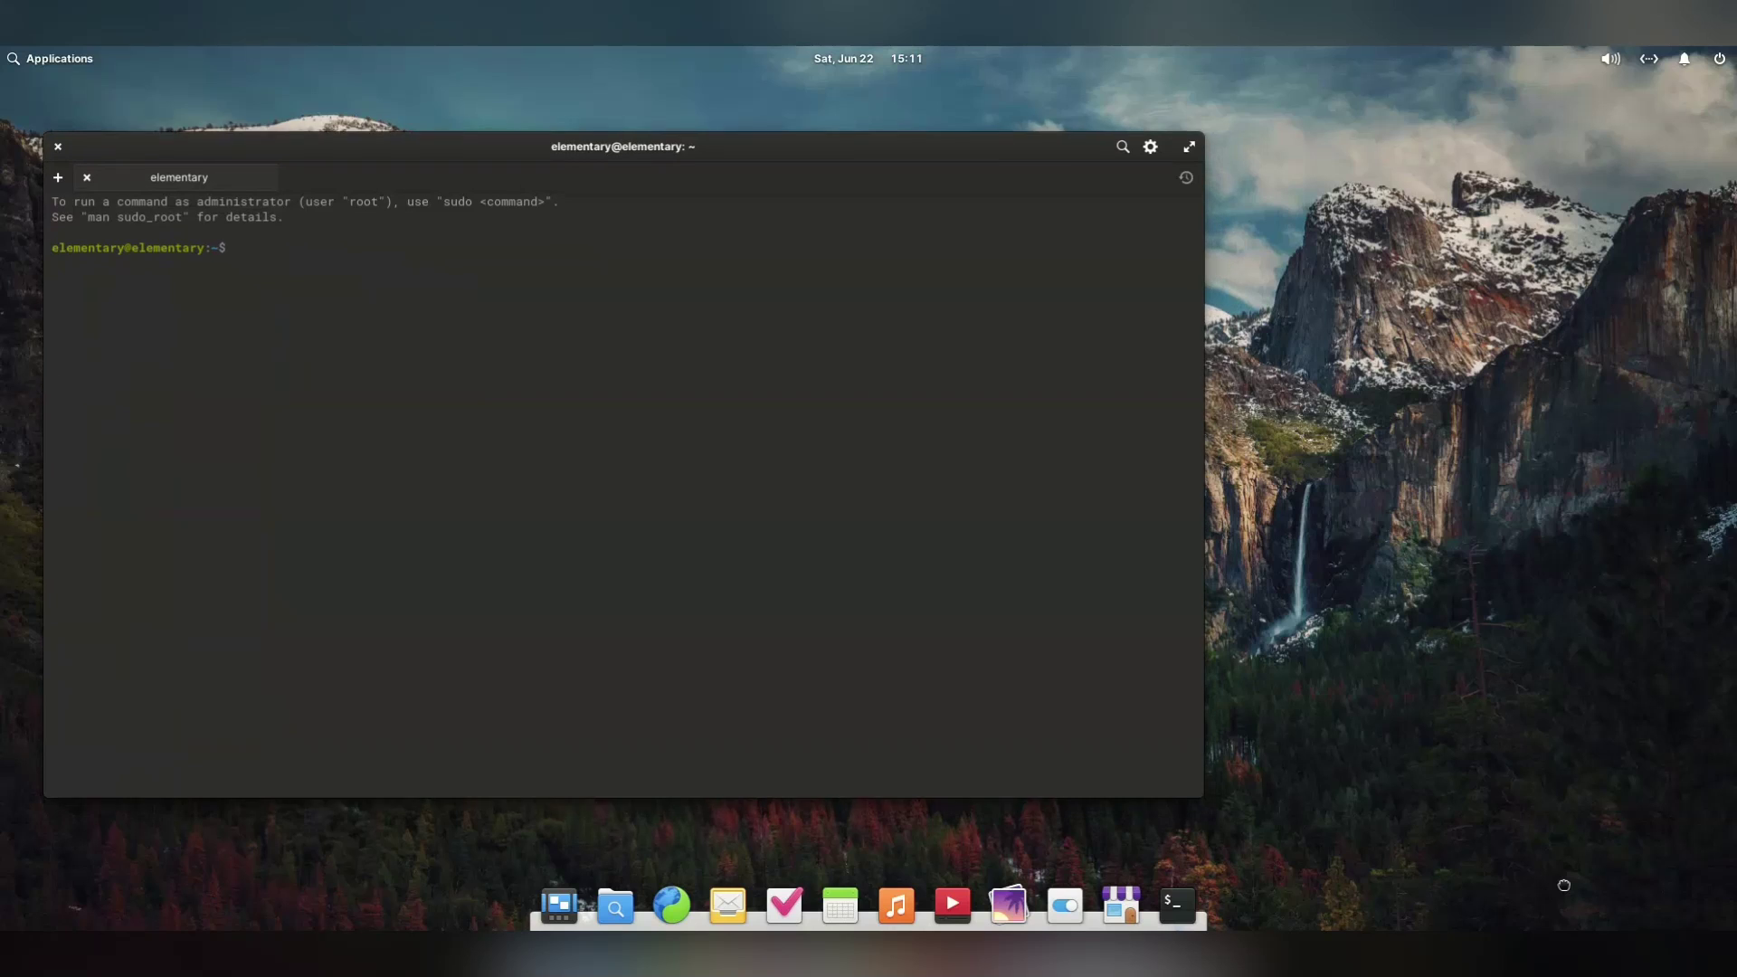
{"action": "key", "text": "F10"}
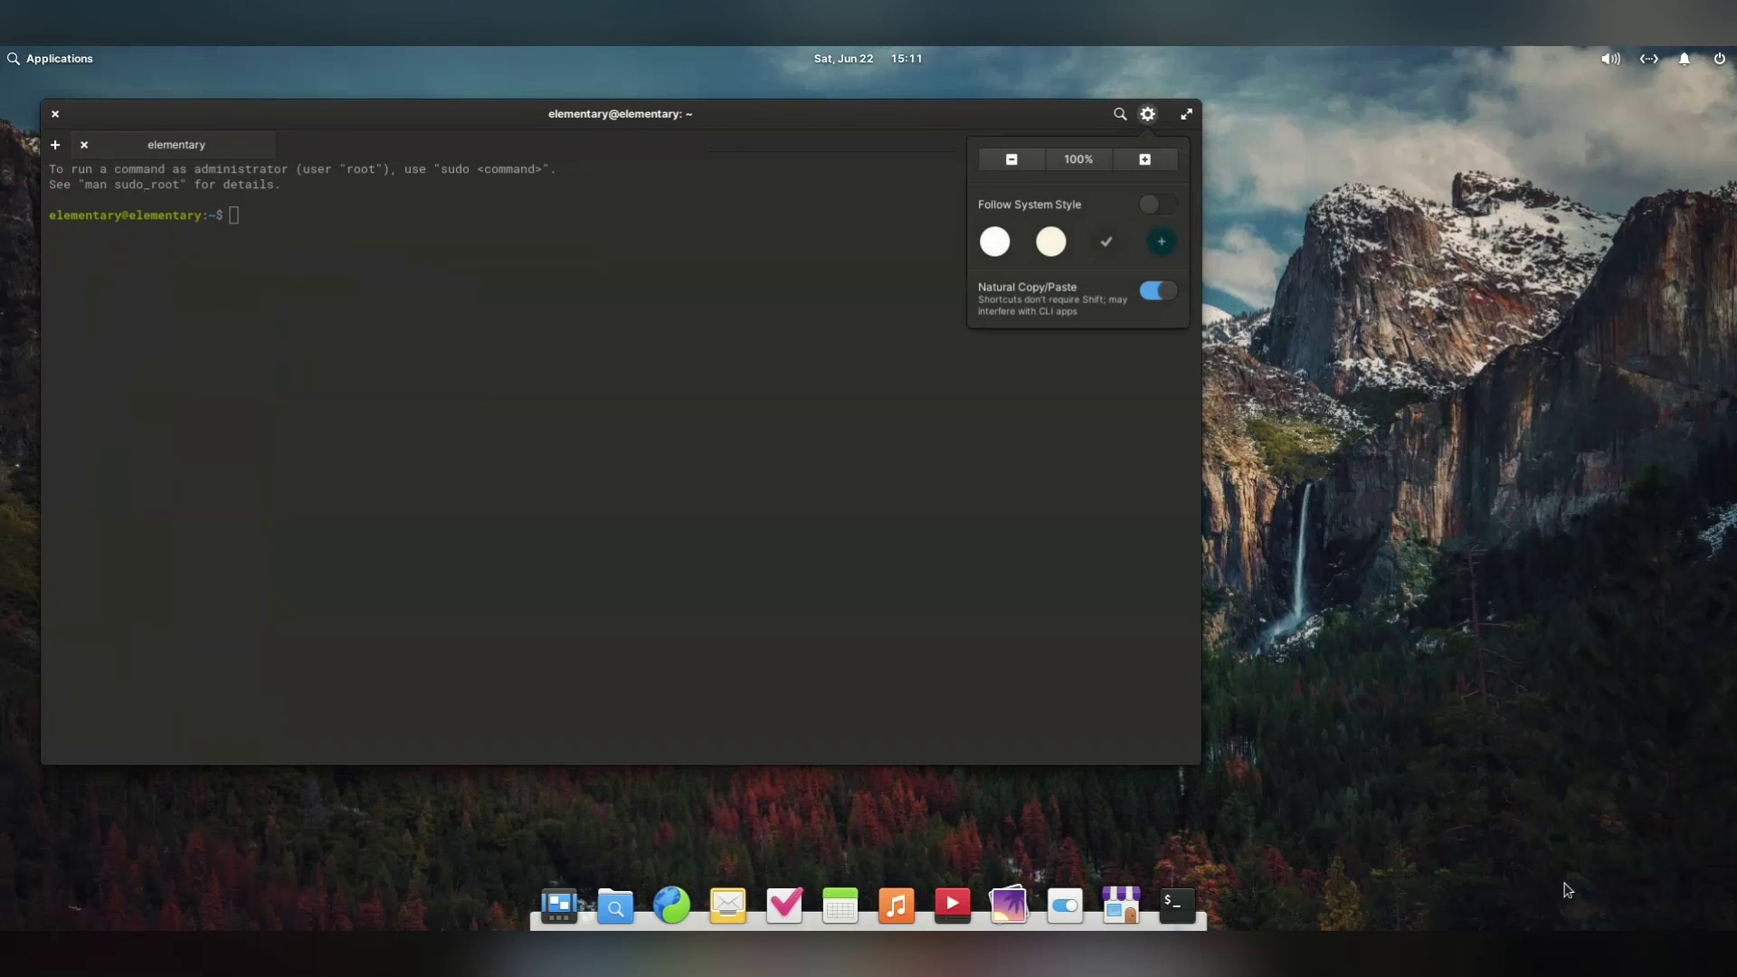
{"action": "key", "text": "Escape"}
Close Terminal and check the calendar, sound, session and notification indicators.
{"action": "key", "text": "alt+F4"}
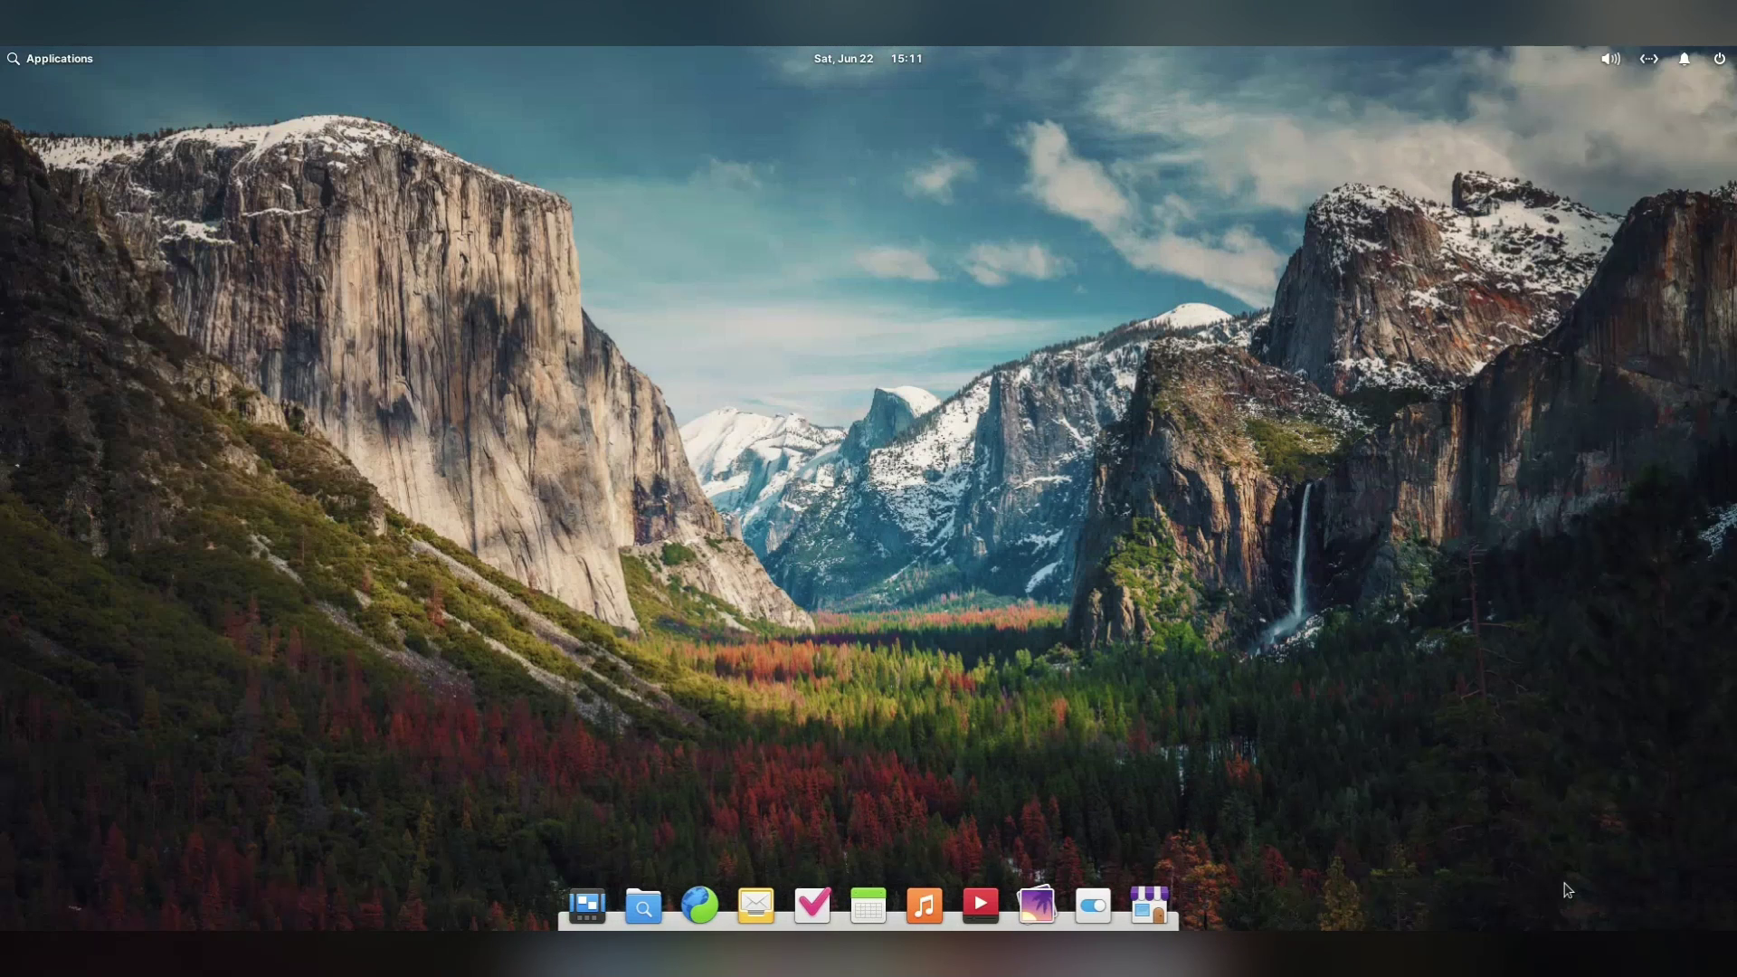
{"action": "key", "text": "Right"}
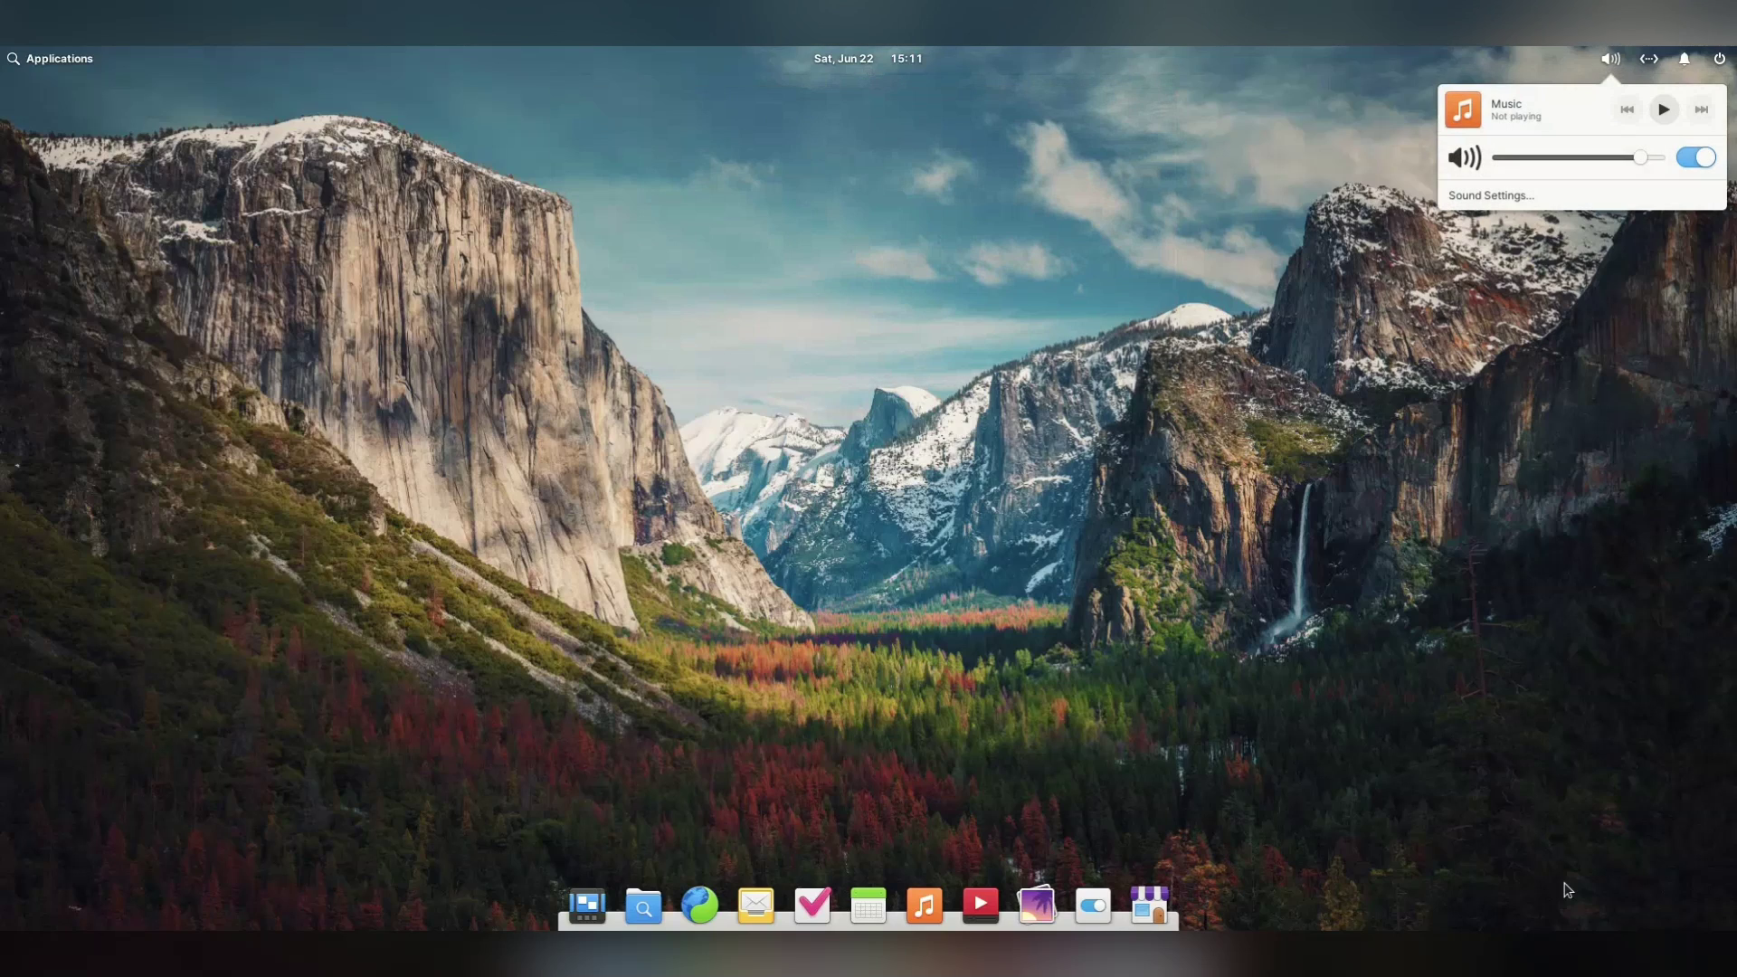
{"action": "key", "text": "Escape"}
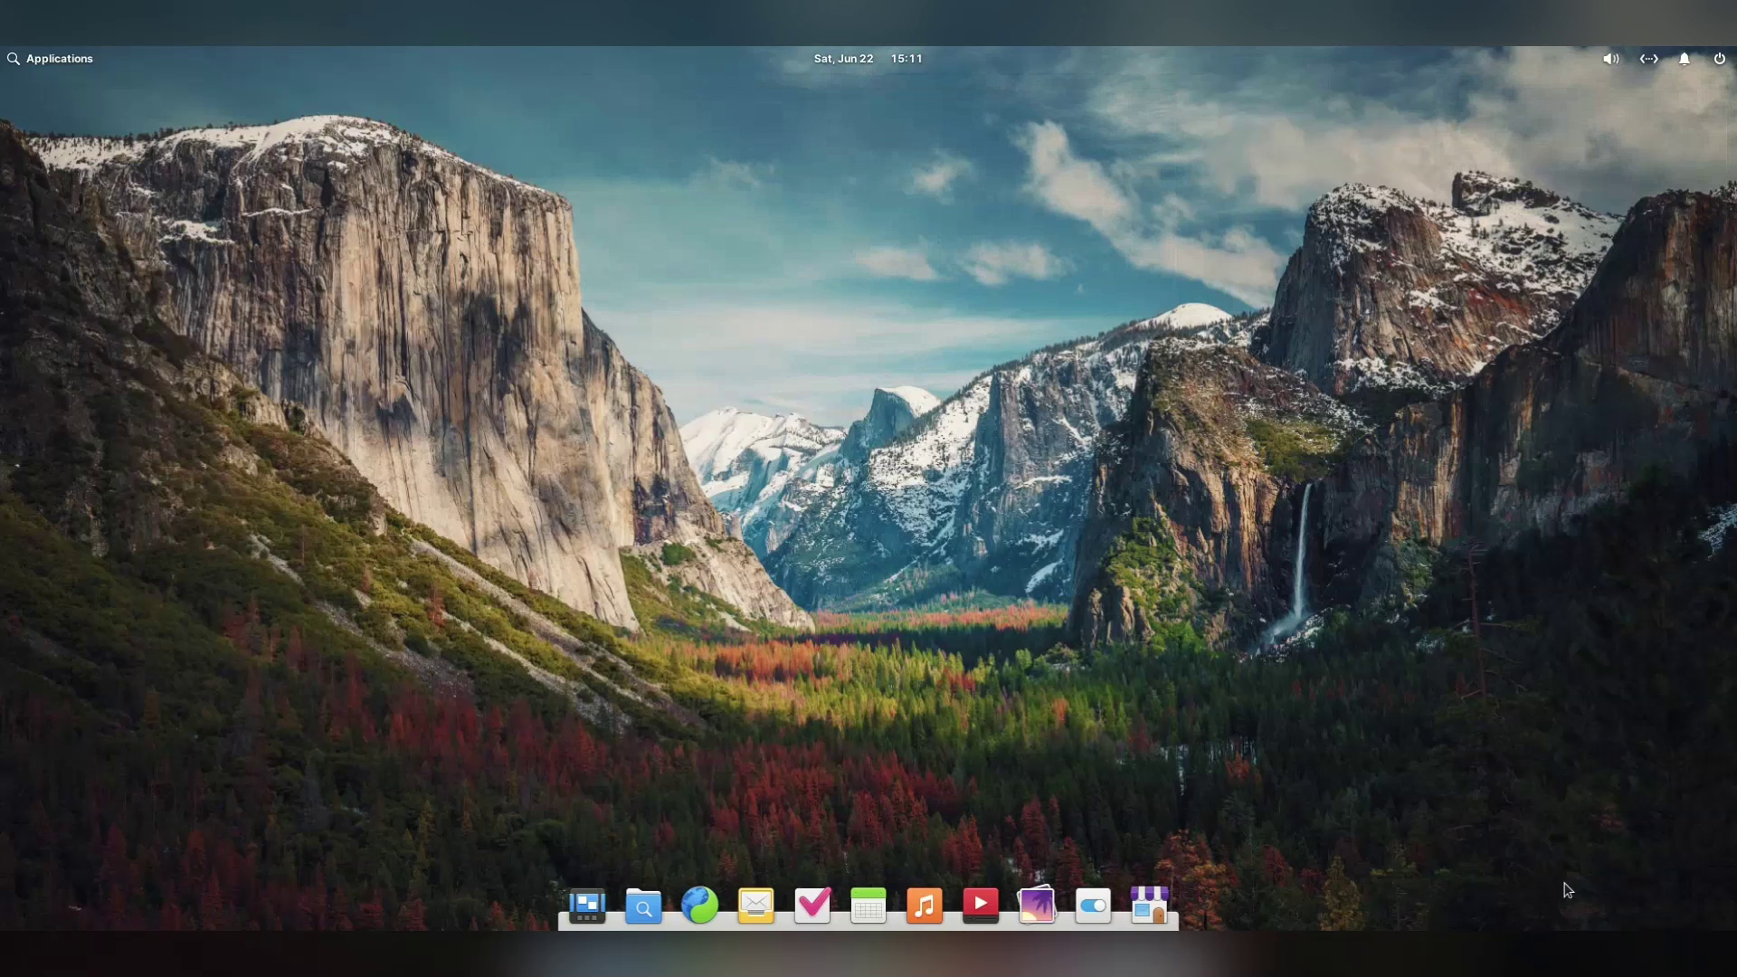
{"action": "key", "text": "Right"}
{"action": "key", "text": "Left"}
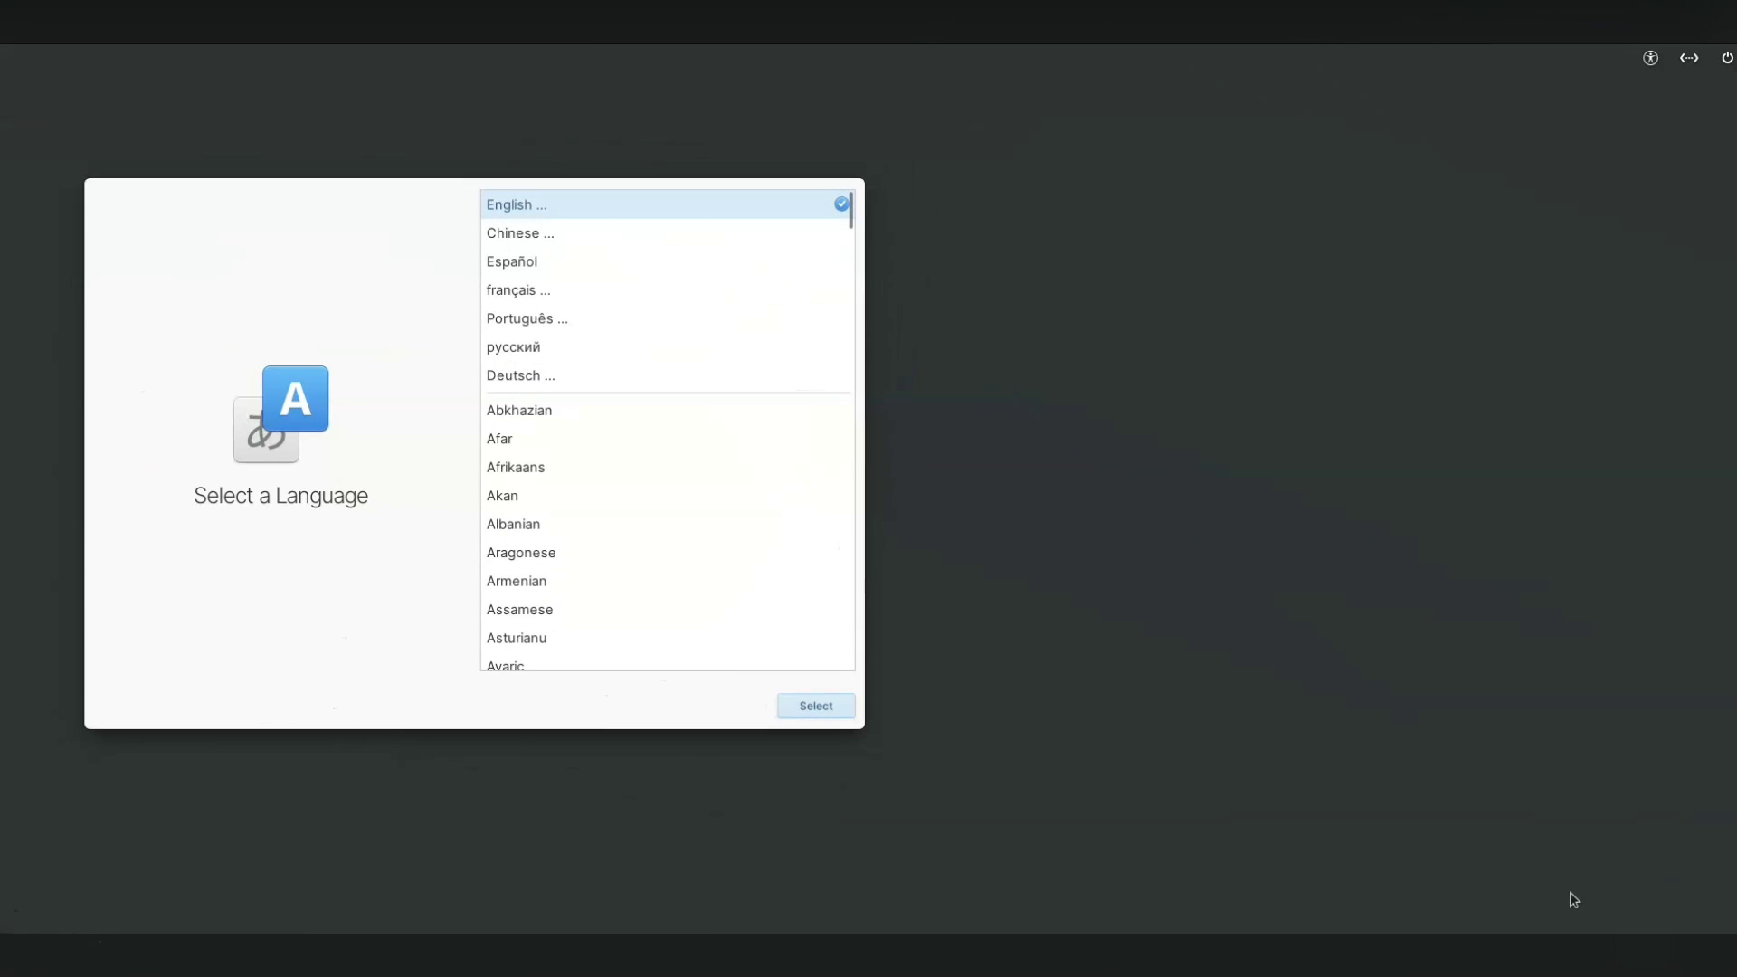
Choose English (Australia) language and English (Australian) keyboard layout, then pick Try Demo Mode.
{"action": "key", "text": "Return"}
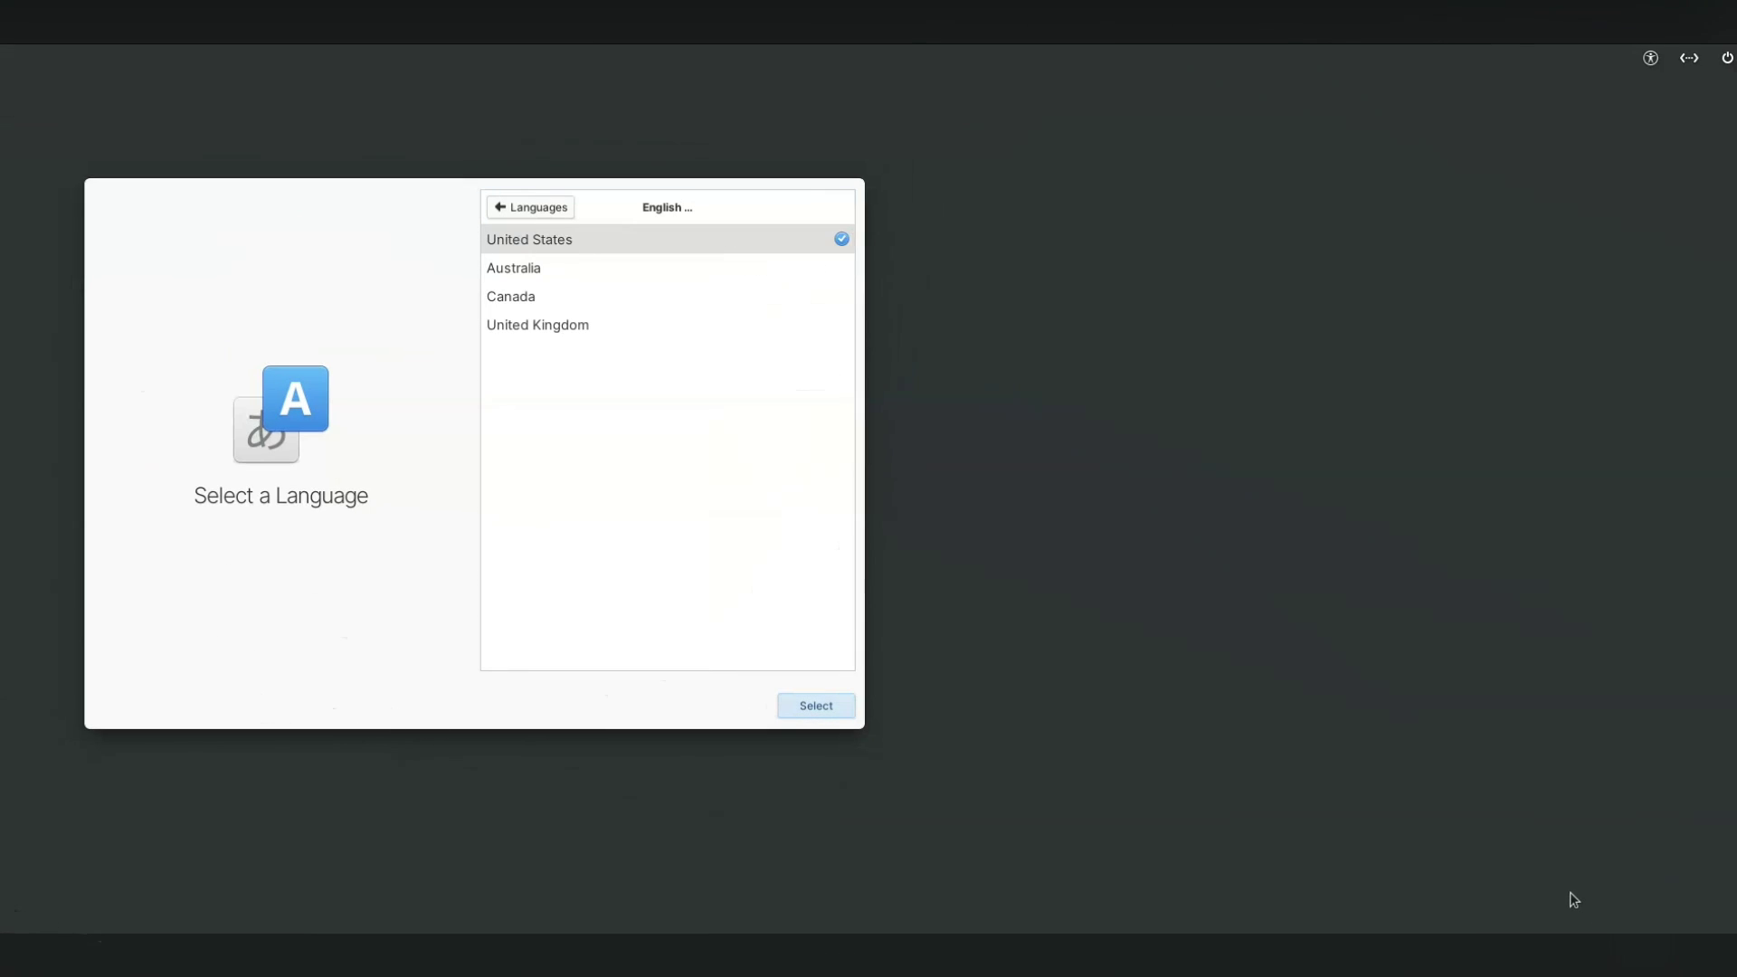
{"action": "key", "text": "Down"}
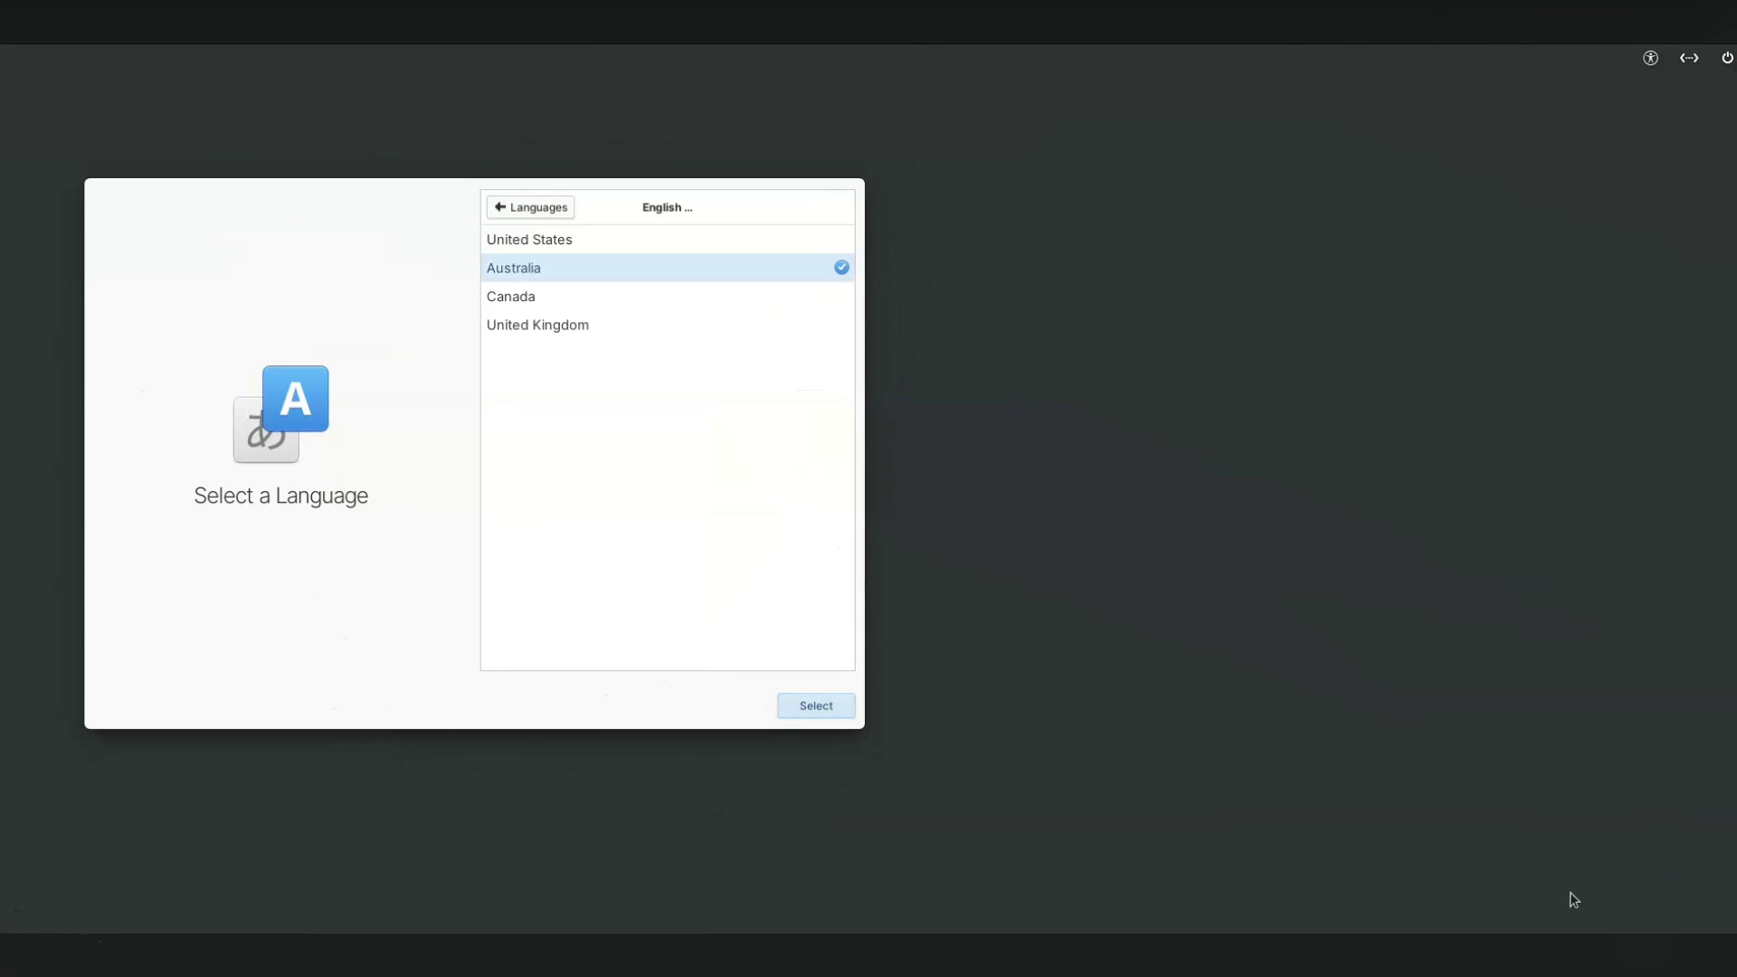
{"action": "key", "text": "Return"}
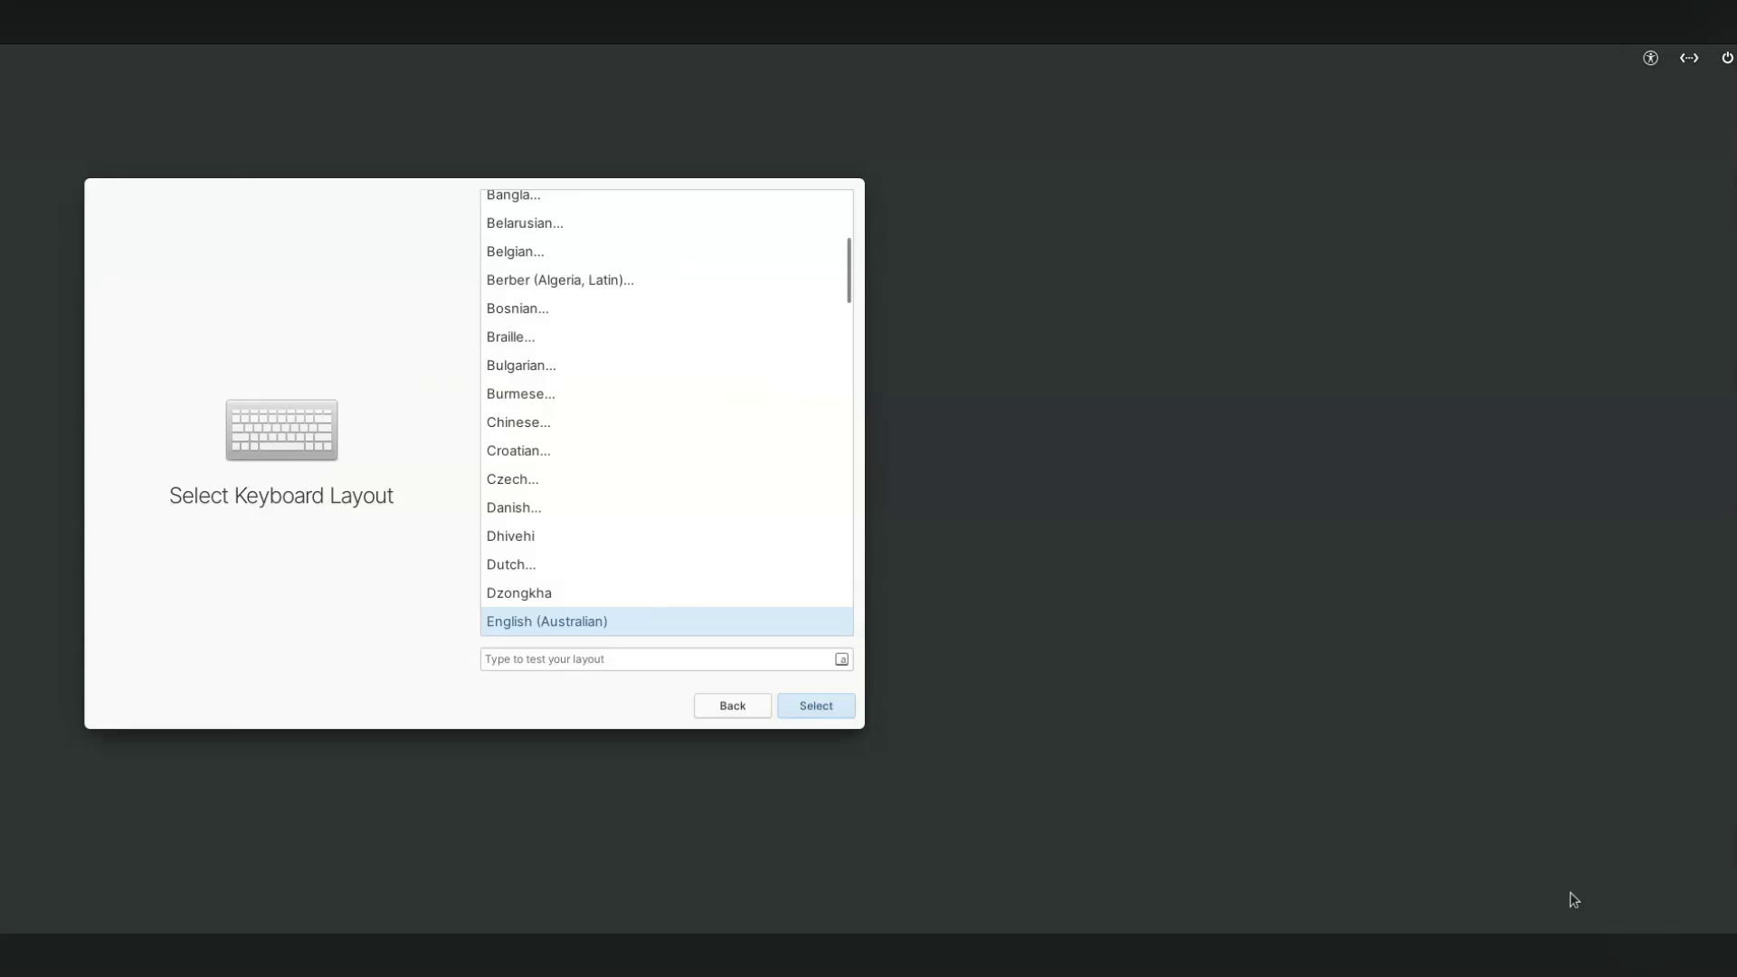
{"action": "key", "text": "Return"}
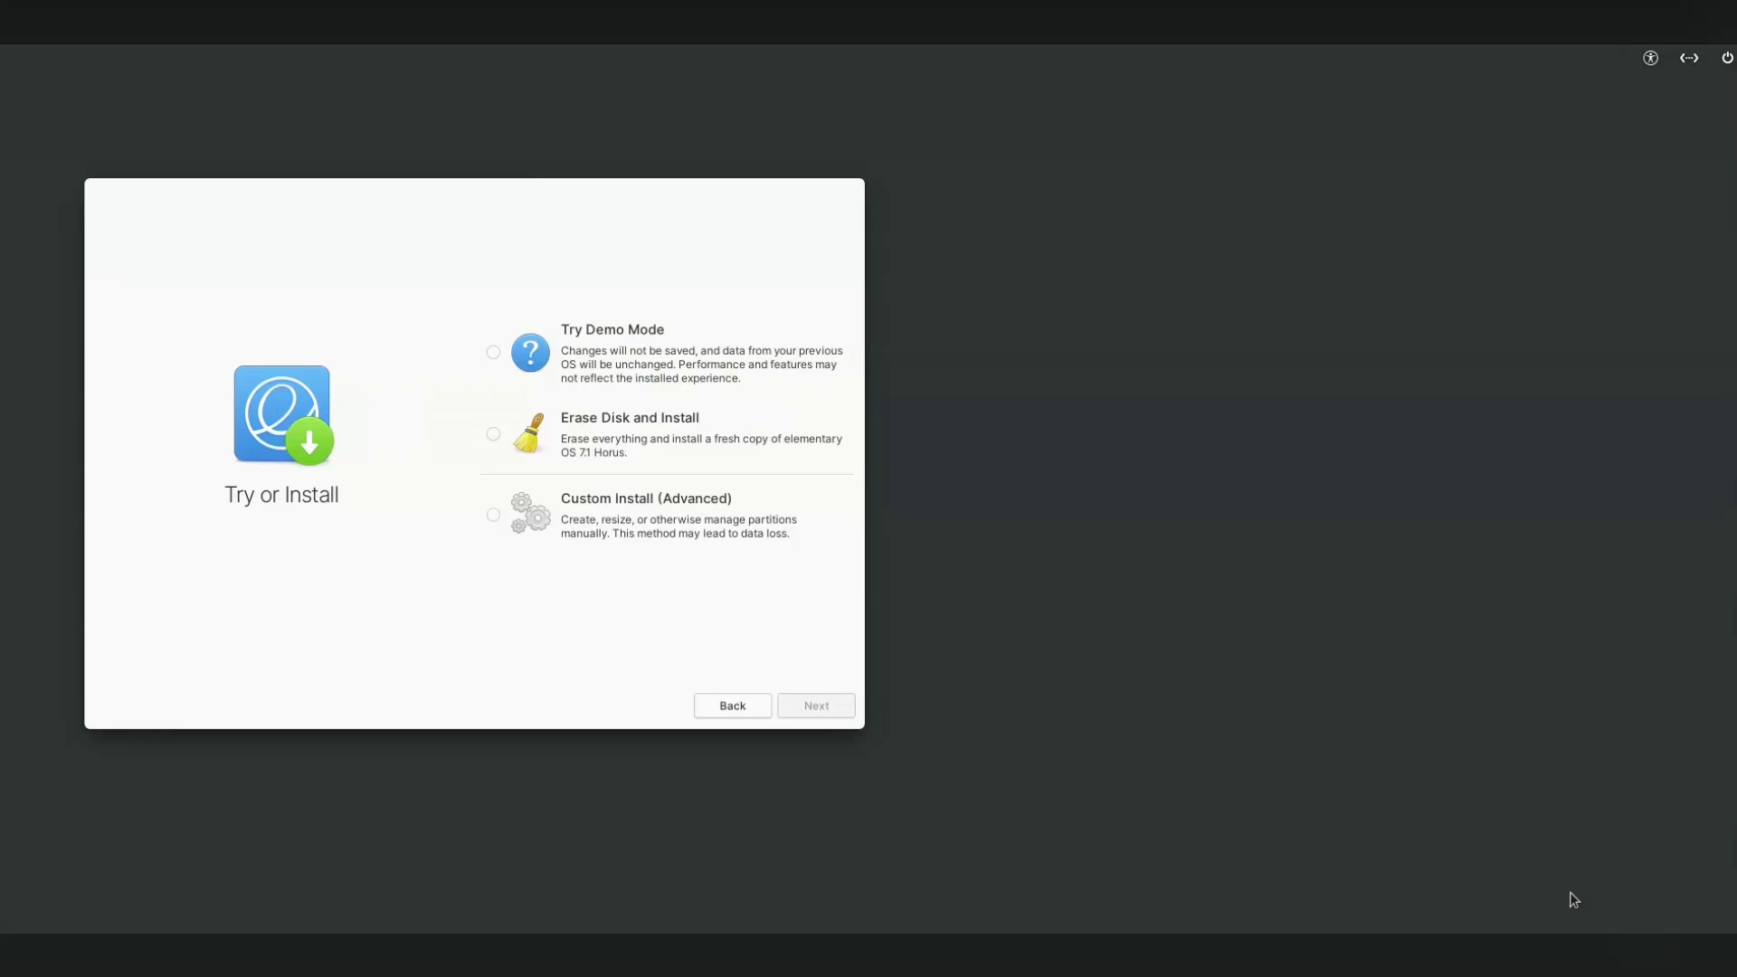
{"action": "key", "text": "space"}
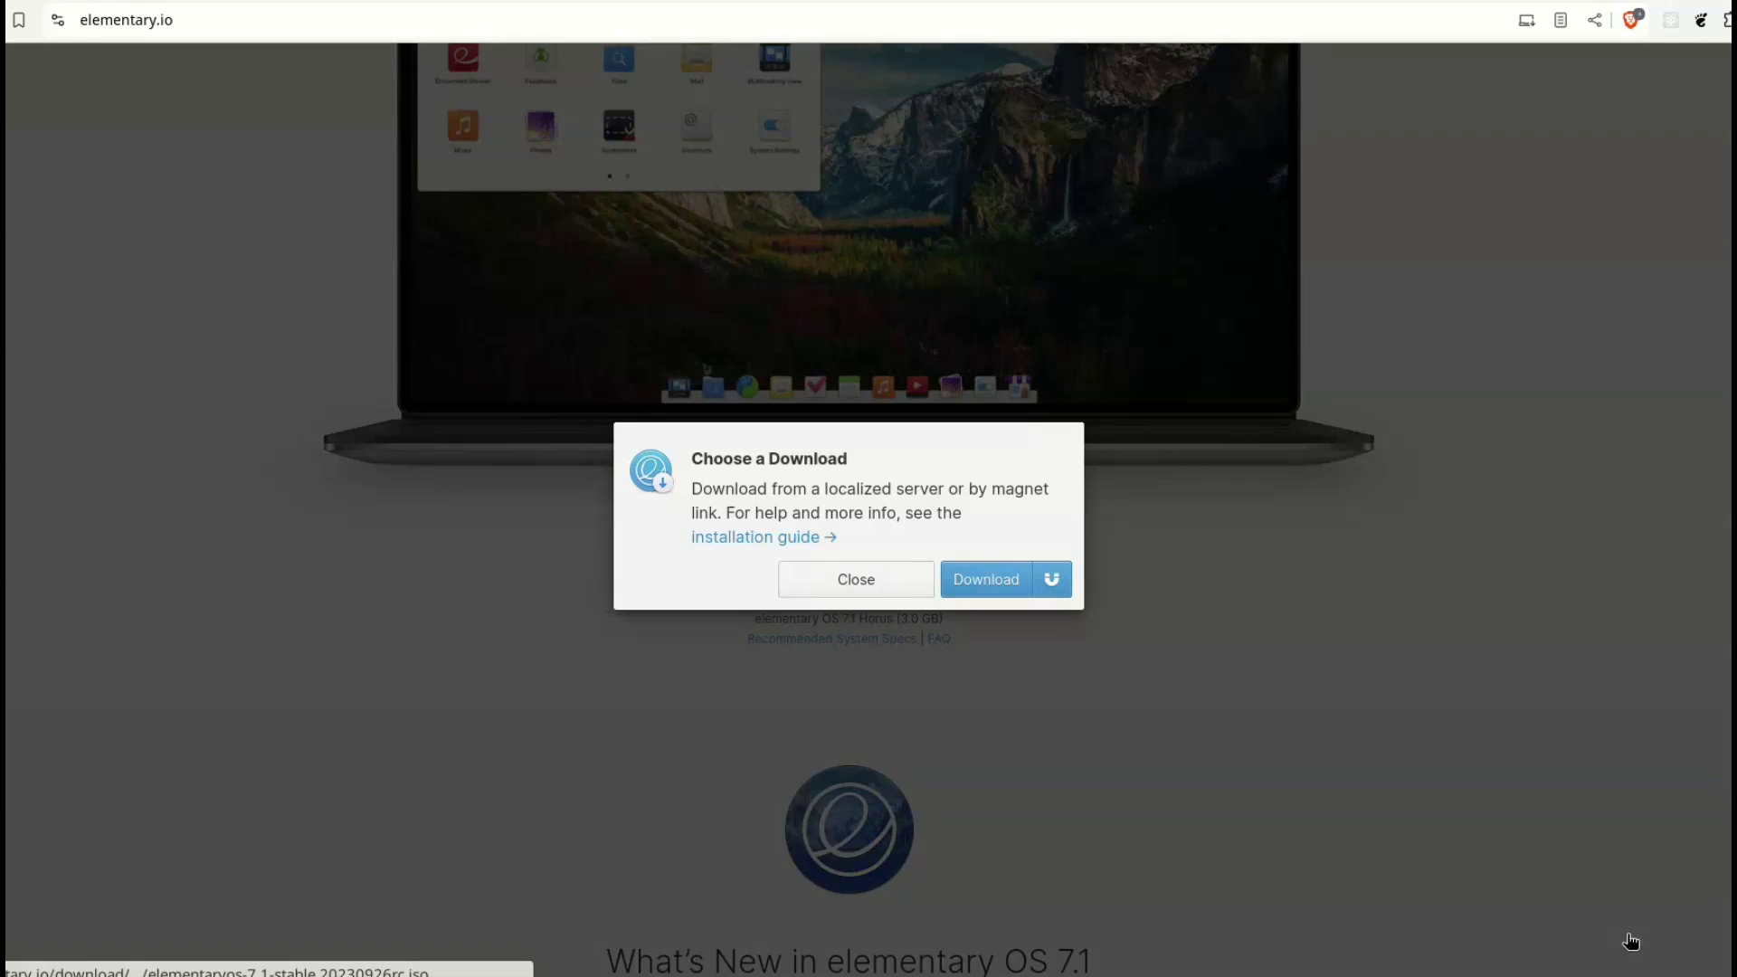
Start the elementary OS 7.1 download through the magnet link.
{"action": "key", "text": "Return"}
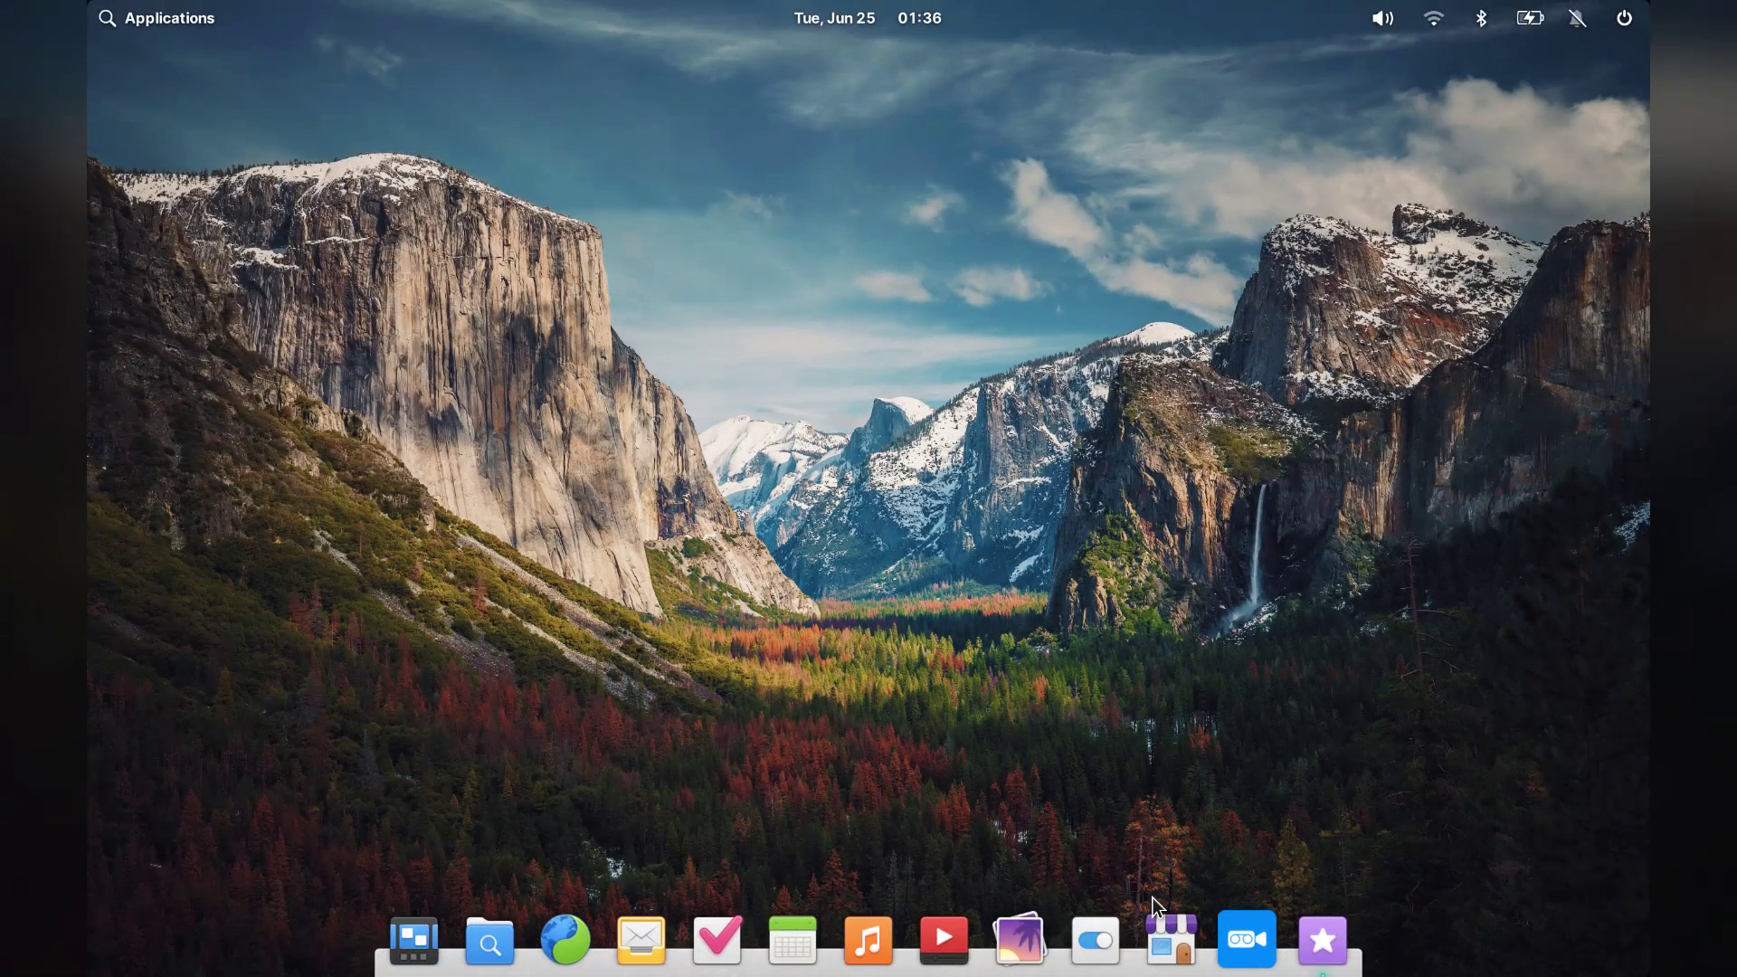
Launch AppCenter and search for apps, ending with the search term 'side'.
{"action": "left_click", "coordinate": [1170, 939]}
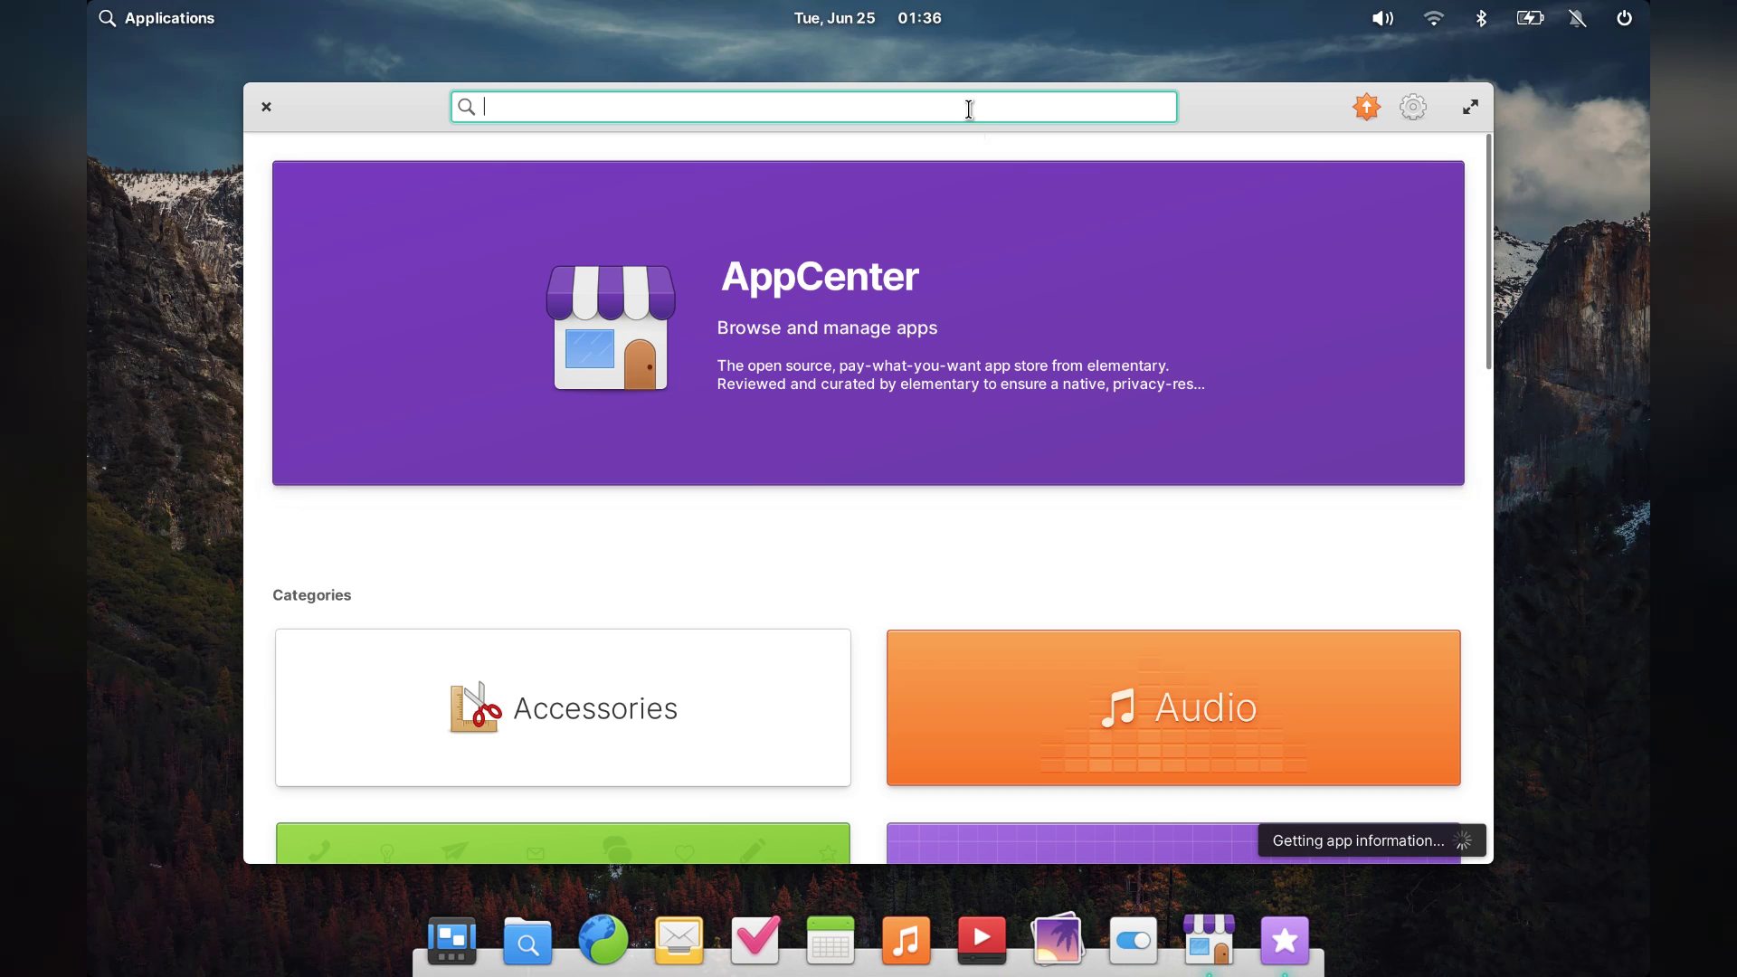
{"action": "type", "text": "rec"}
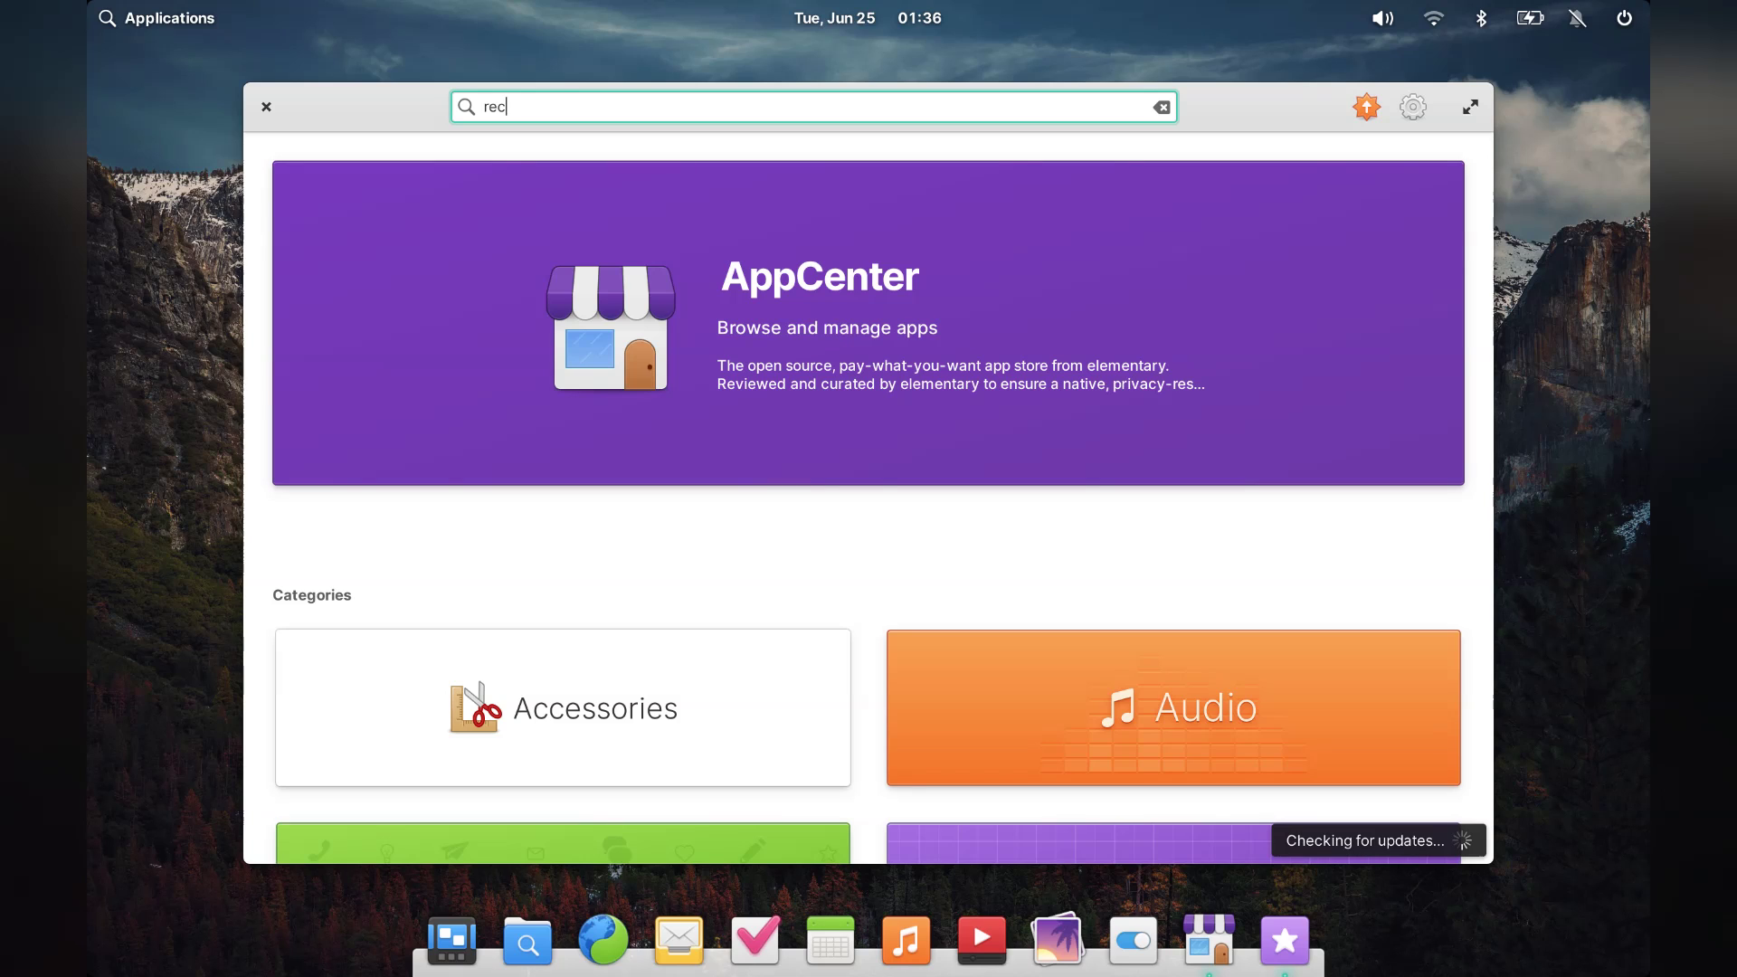
{"action": "type", "text": "ord"}
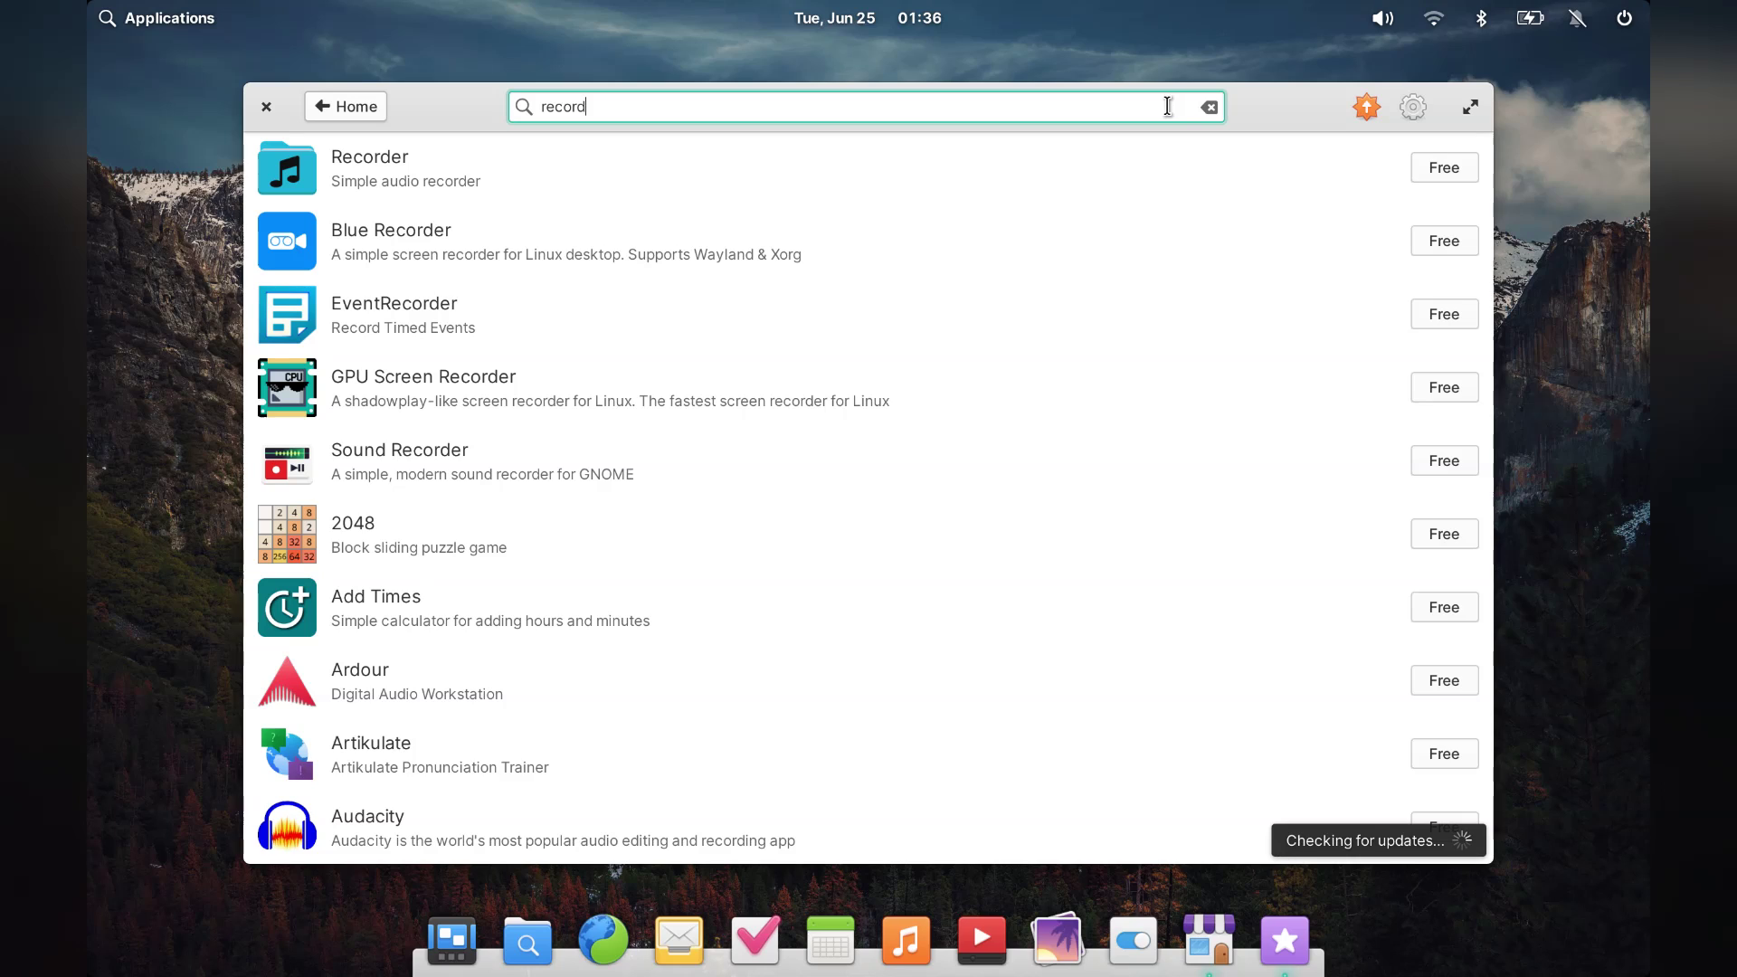
{"action": "key", "text": "BackSpace"}
{"action": "key", "text": "BackSpace"}
{"action": "key", "text": "BackSpace"}
{"action": "key", "text": "BackSpace"}
{"action": "key", "text": "BackSpace"}
{"action": "key", "text": "BackSpace"}
{"action": "type", "text": "side"}
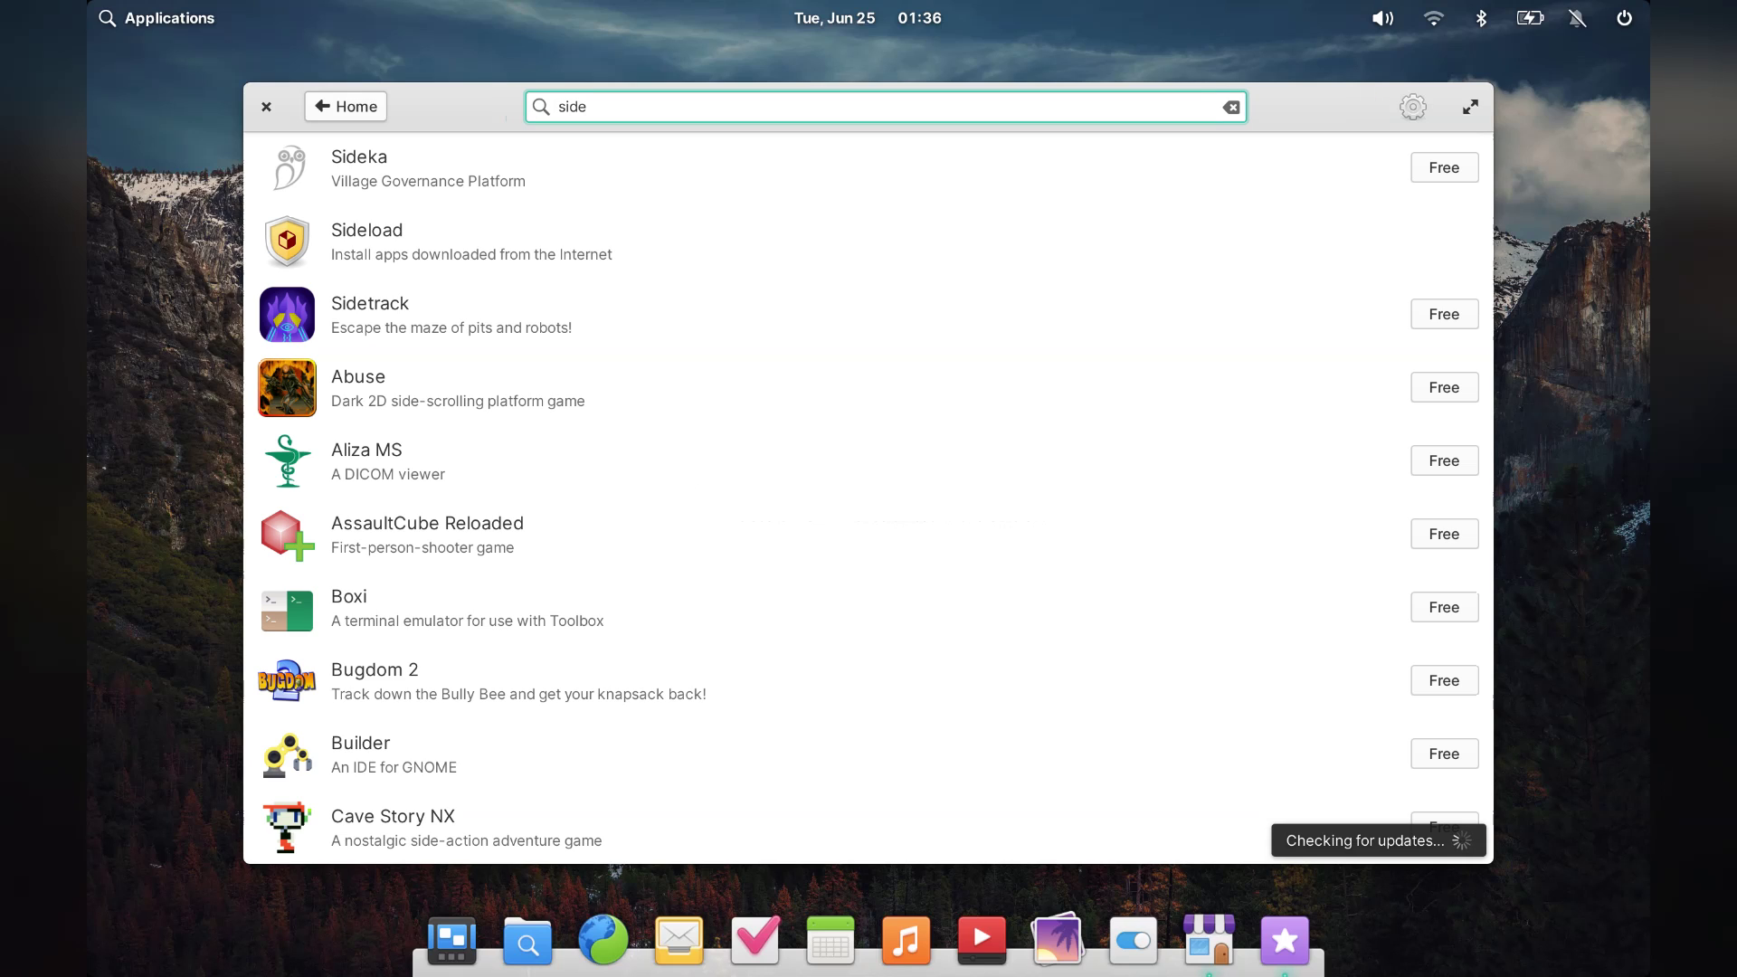
Open Sideload's details page and confirm Automatic App Updates is off.
{"action": "left_click", "coordinate": [427, 244]}
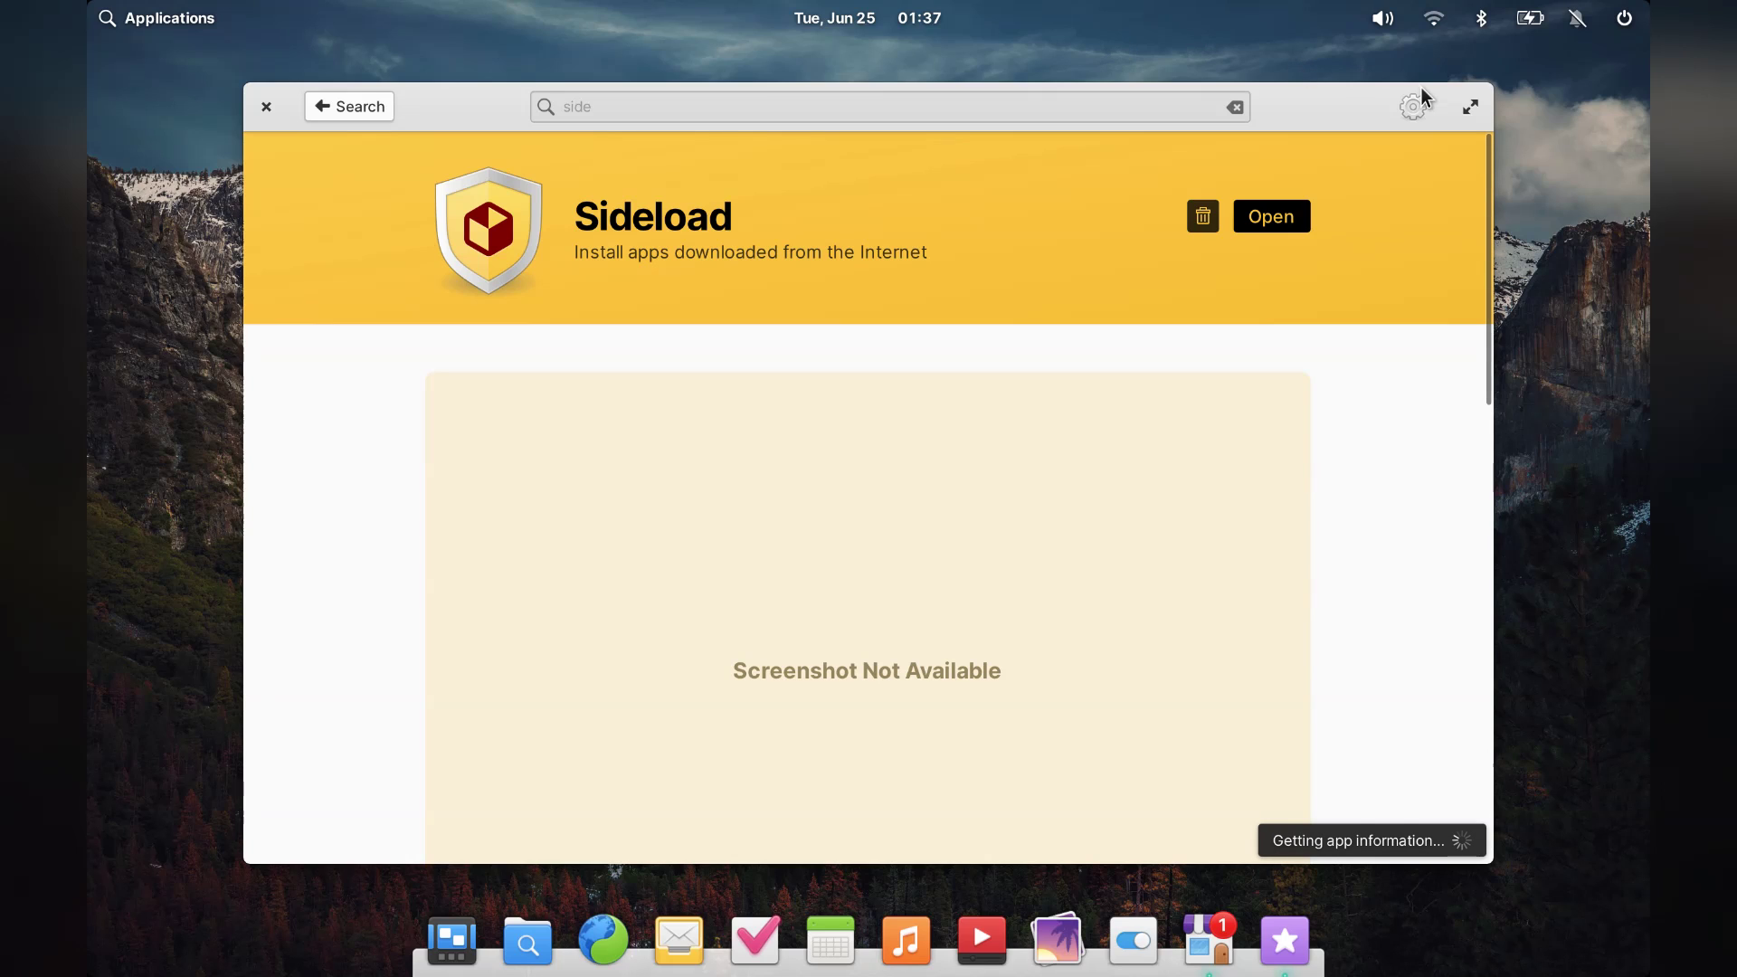
{"action": "left_click", "coordinate": [1414, 110]}
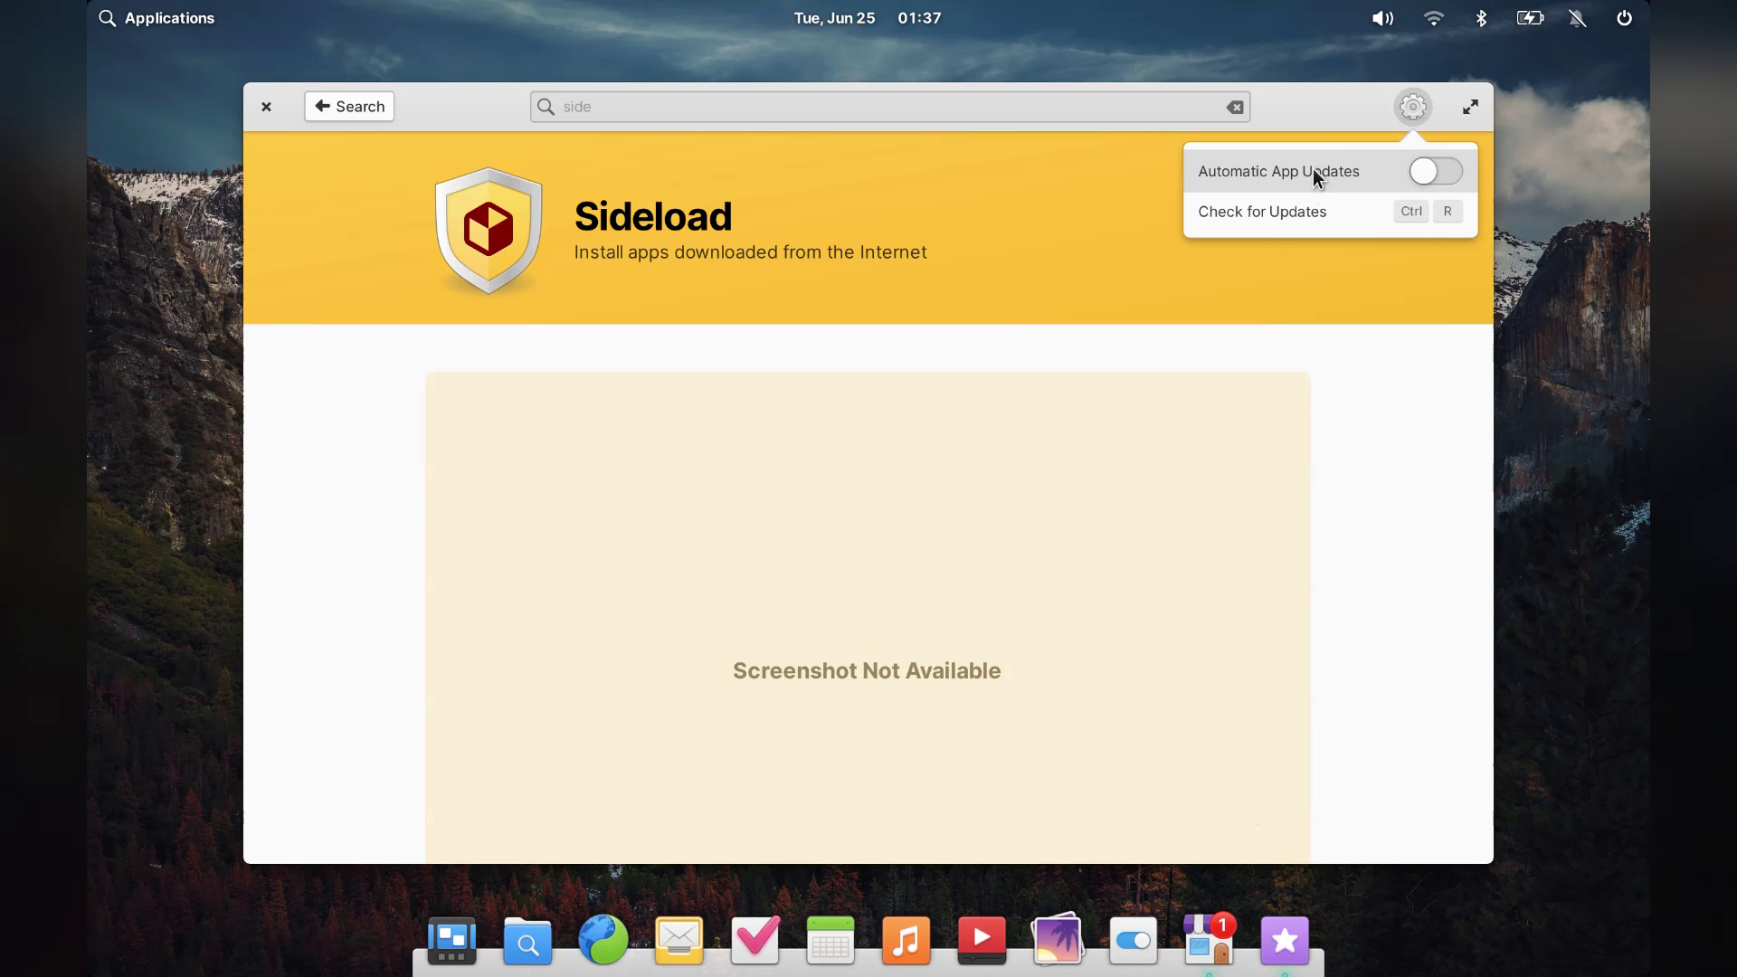
{"action": "left_click", "coordinate": [1343, 94]}
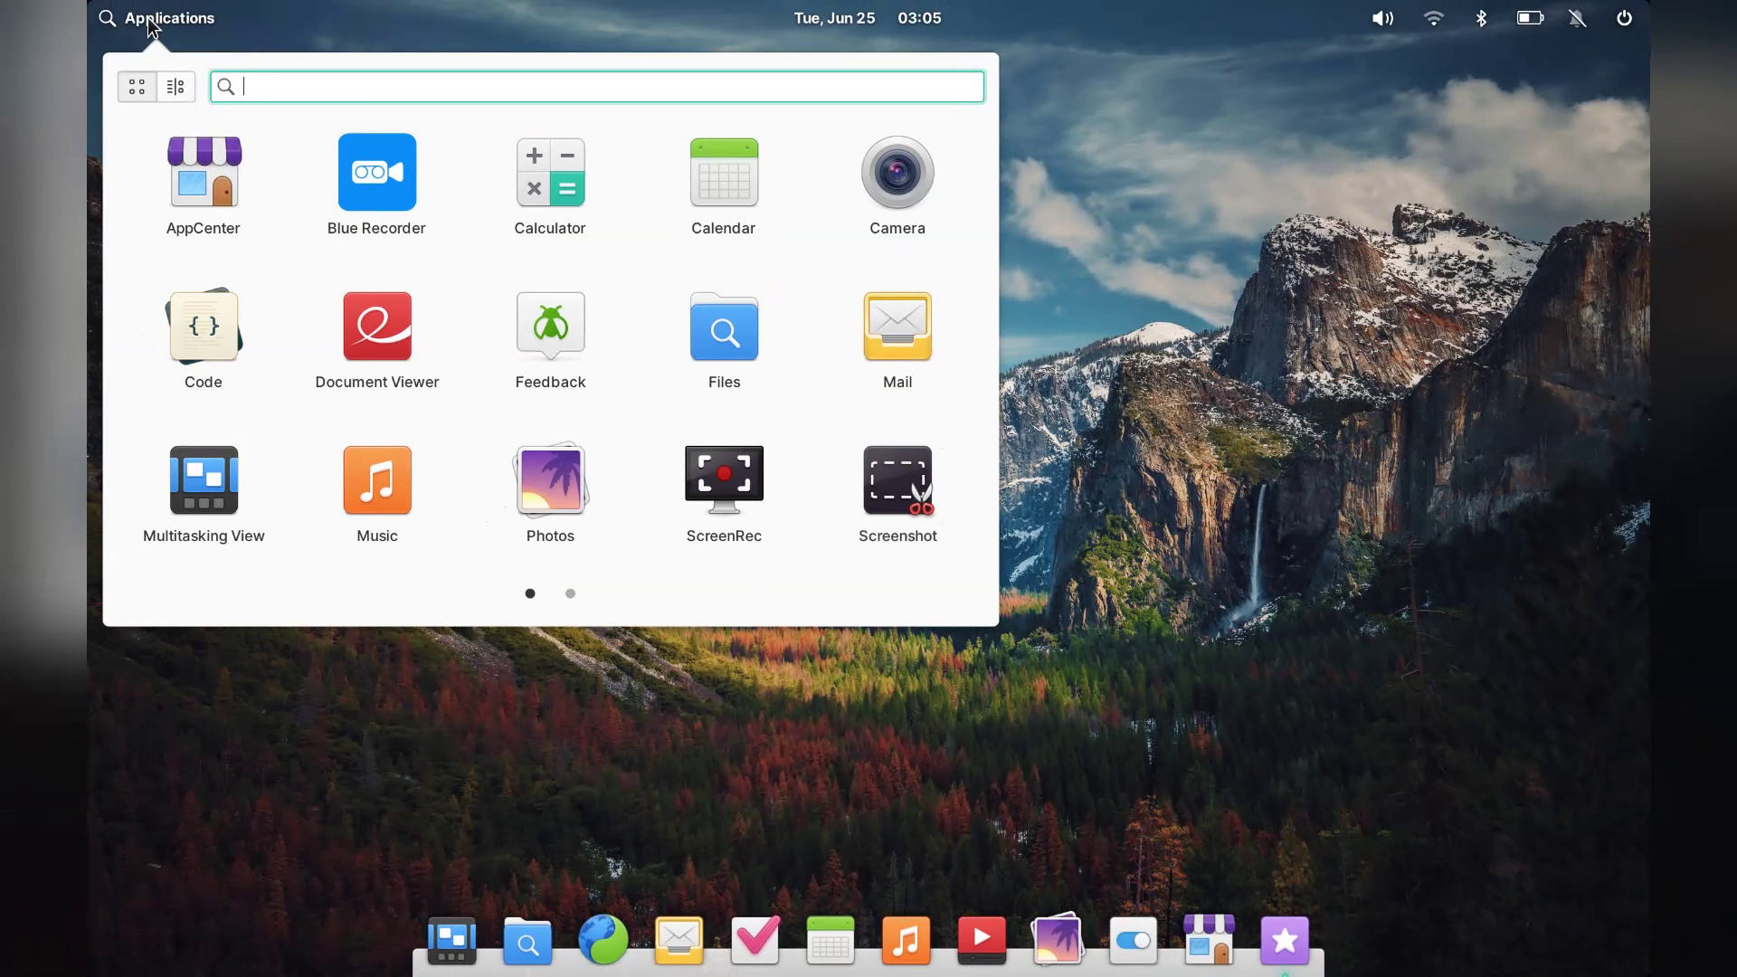
Page through the Applications launcher, close it, and view the calendar and sound indicators.
{"action": "scroll", "coordinate": [311, 185], "scroll_direction": "down", "scroll_amount": 1}
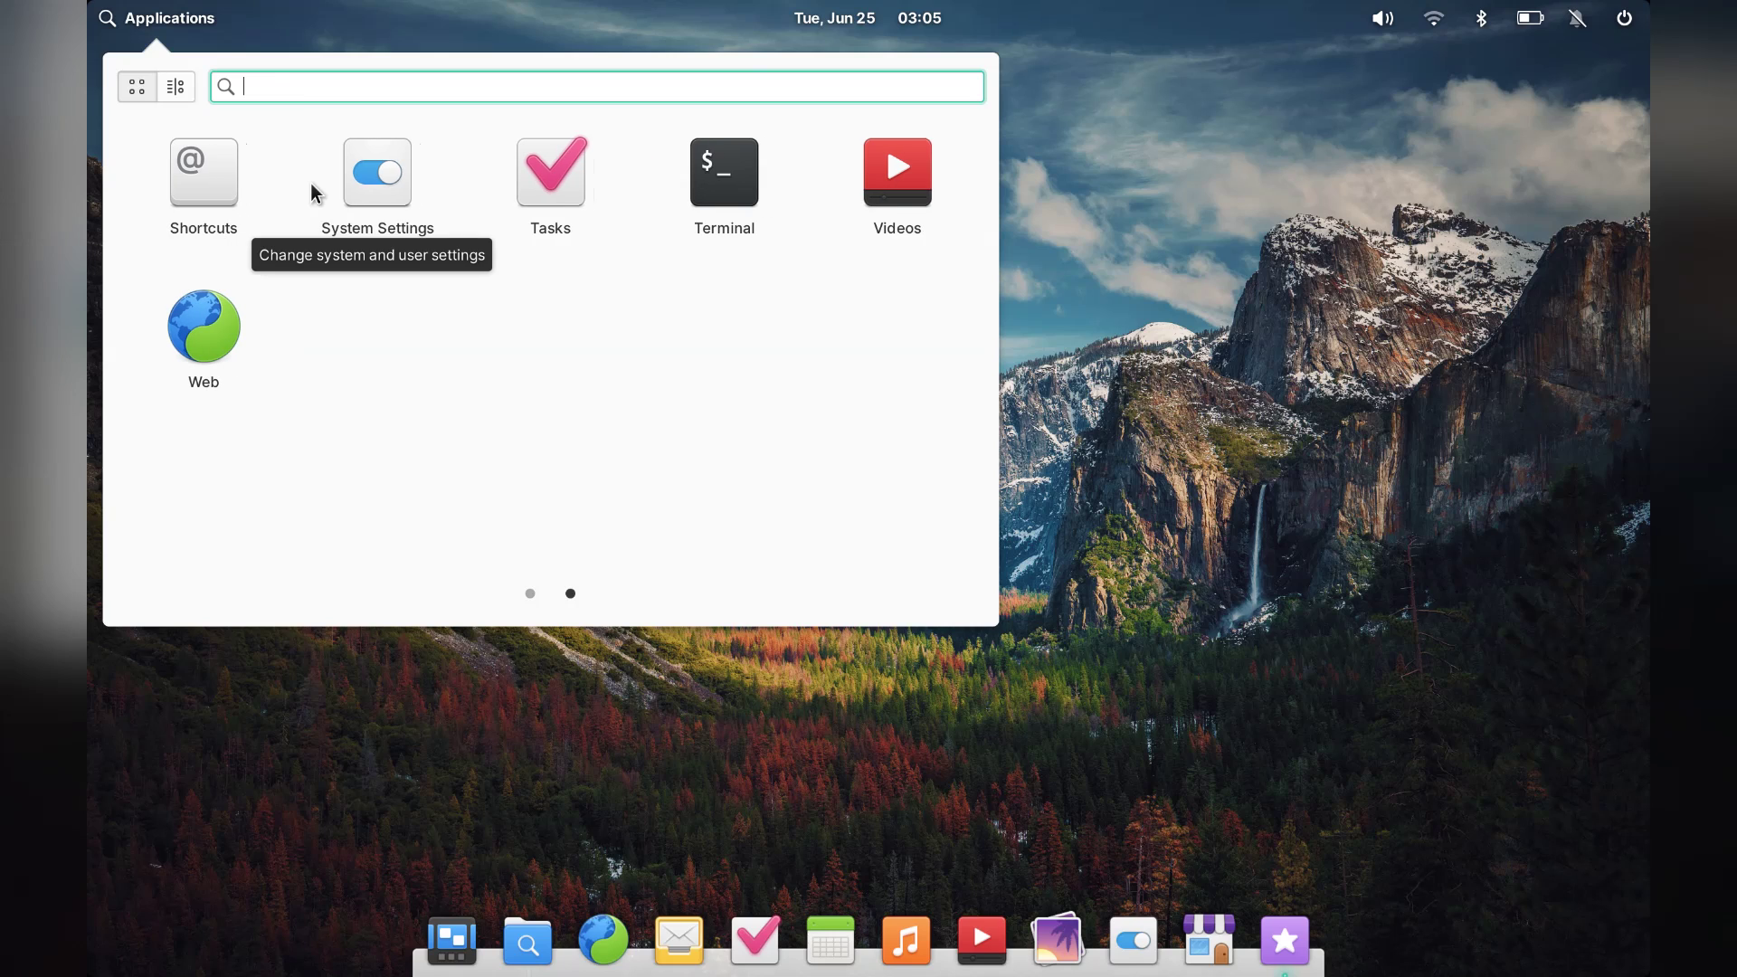
{"action": "scroll", "coordinate": [311, 183], "scroll_direction": "up", "scroll_amount": 1}
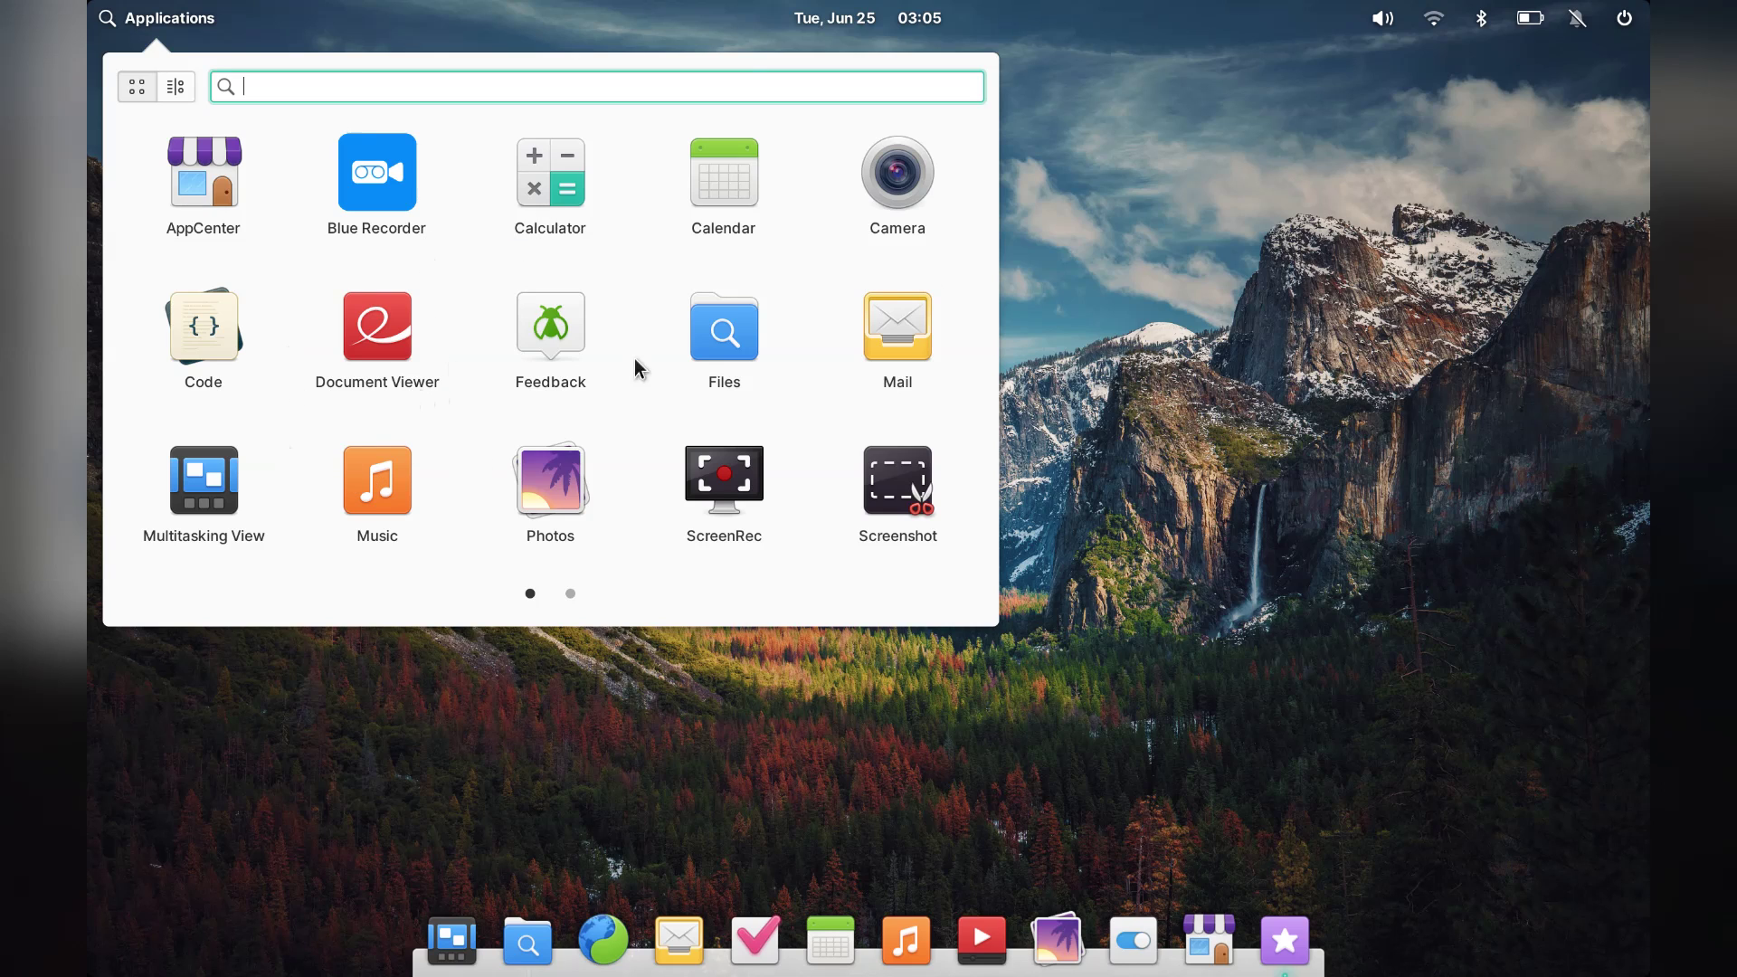
{"action": "left_click", "coordinate": [901, 11]}
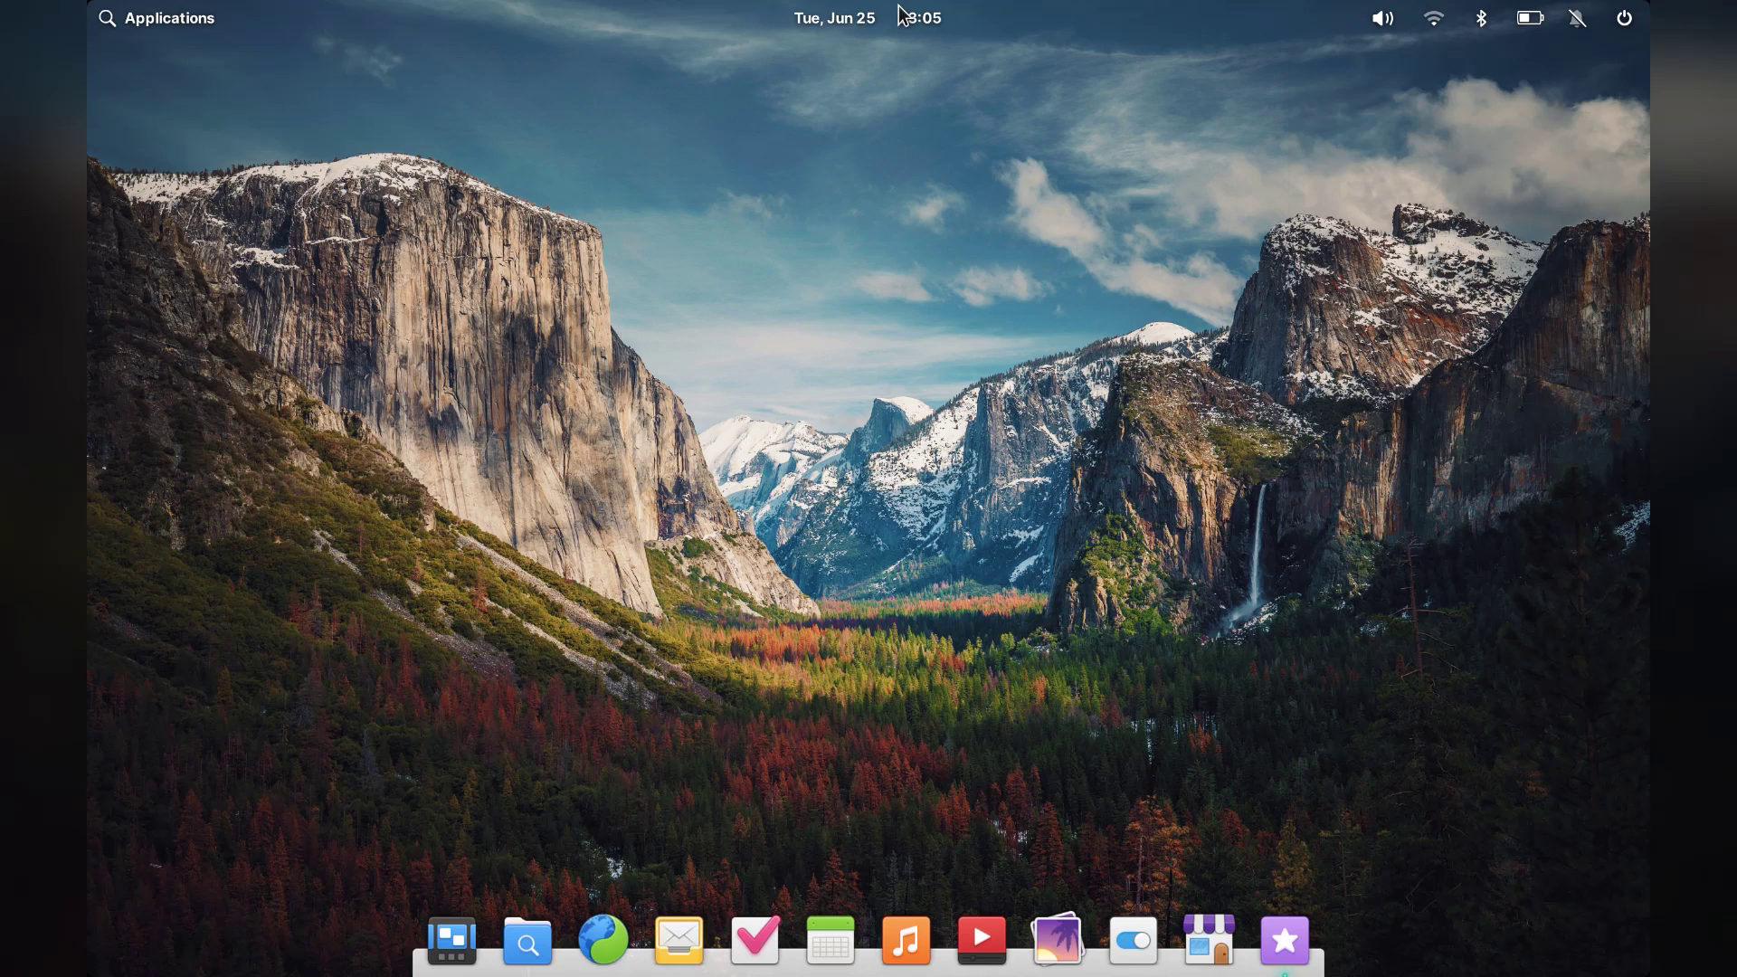
{"action": "left_click", "coordinate": [901, 14]}
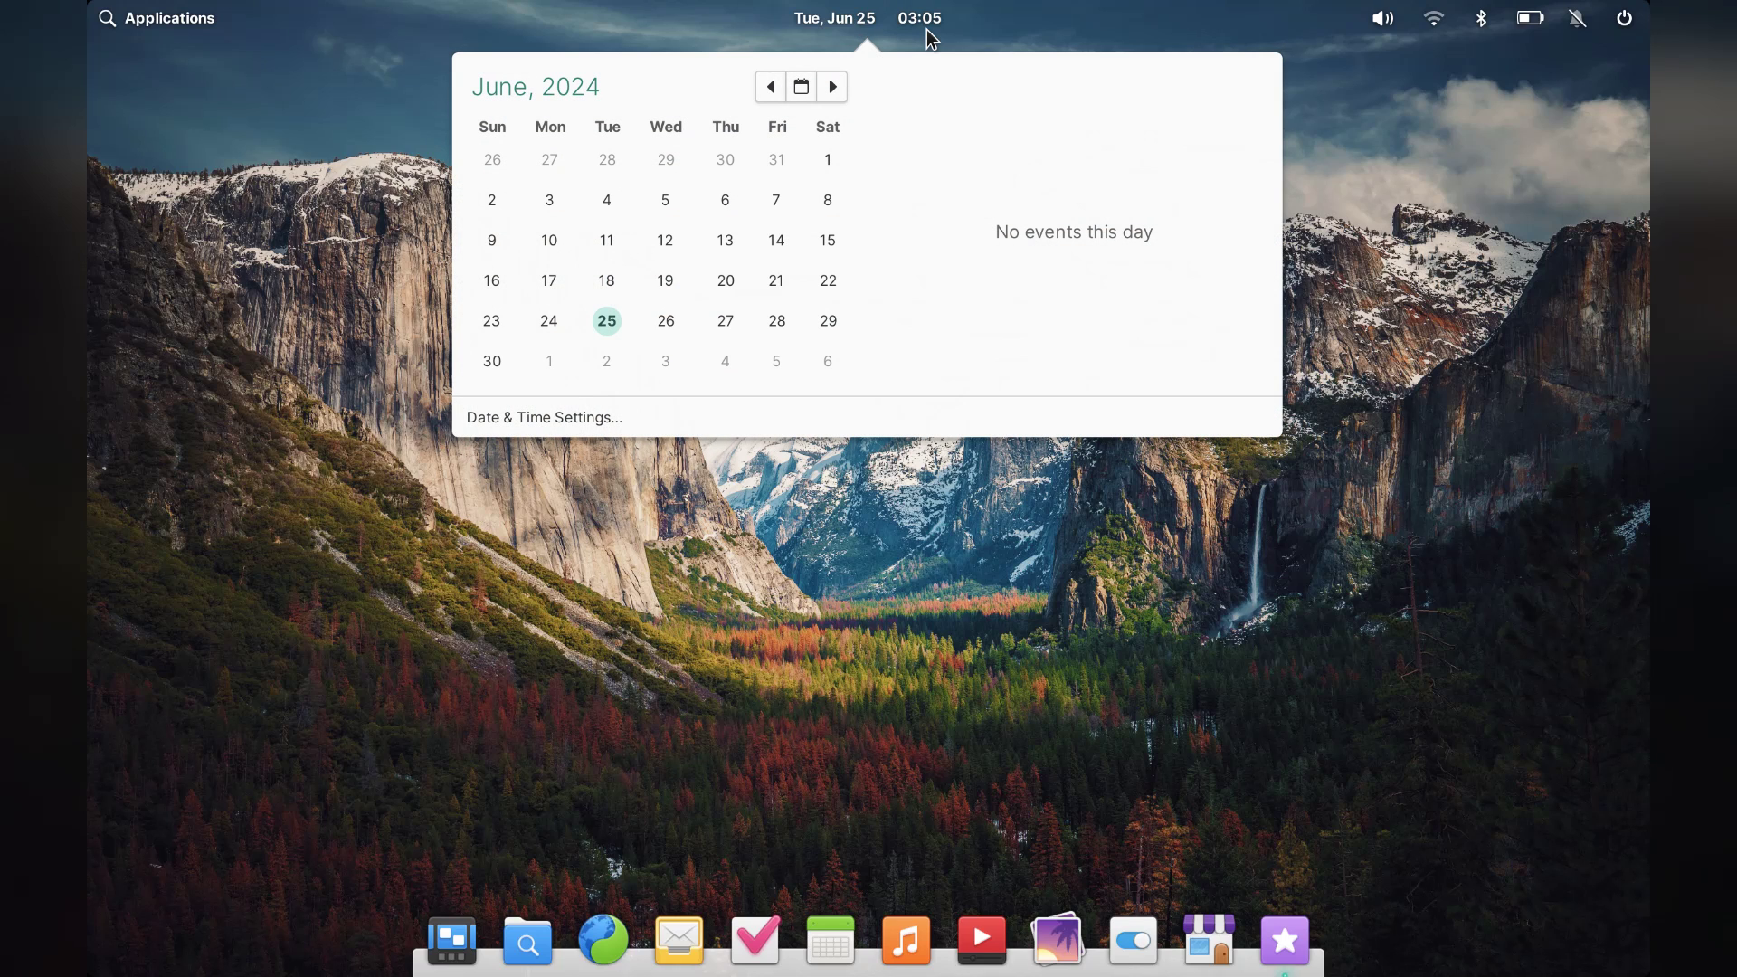
{"action": "left_click", "coordinate": [1382, 18]}
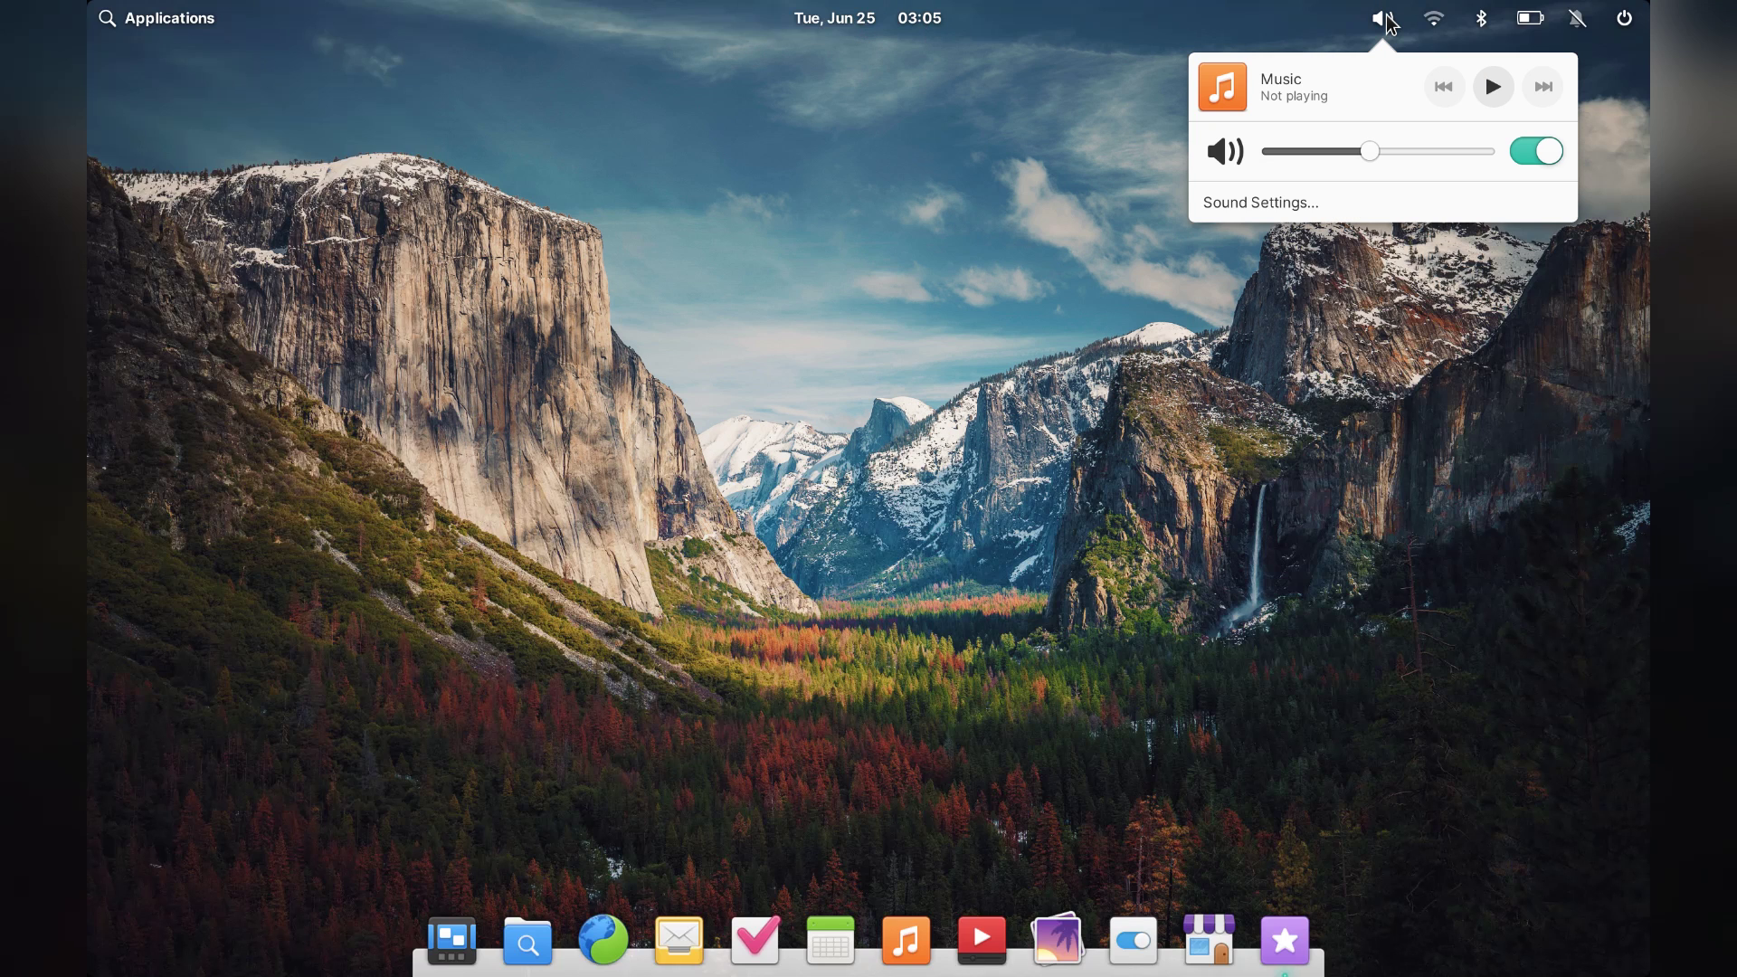
Check Wi-Fi, Bluetooth and battery status, then launch System Settings from the dock.
{"action": "left_click", "coordinate": [1433, 20]}
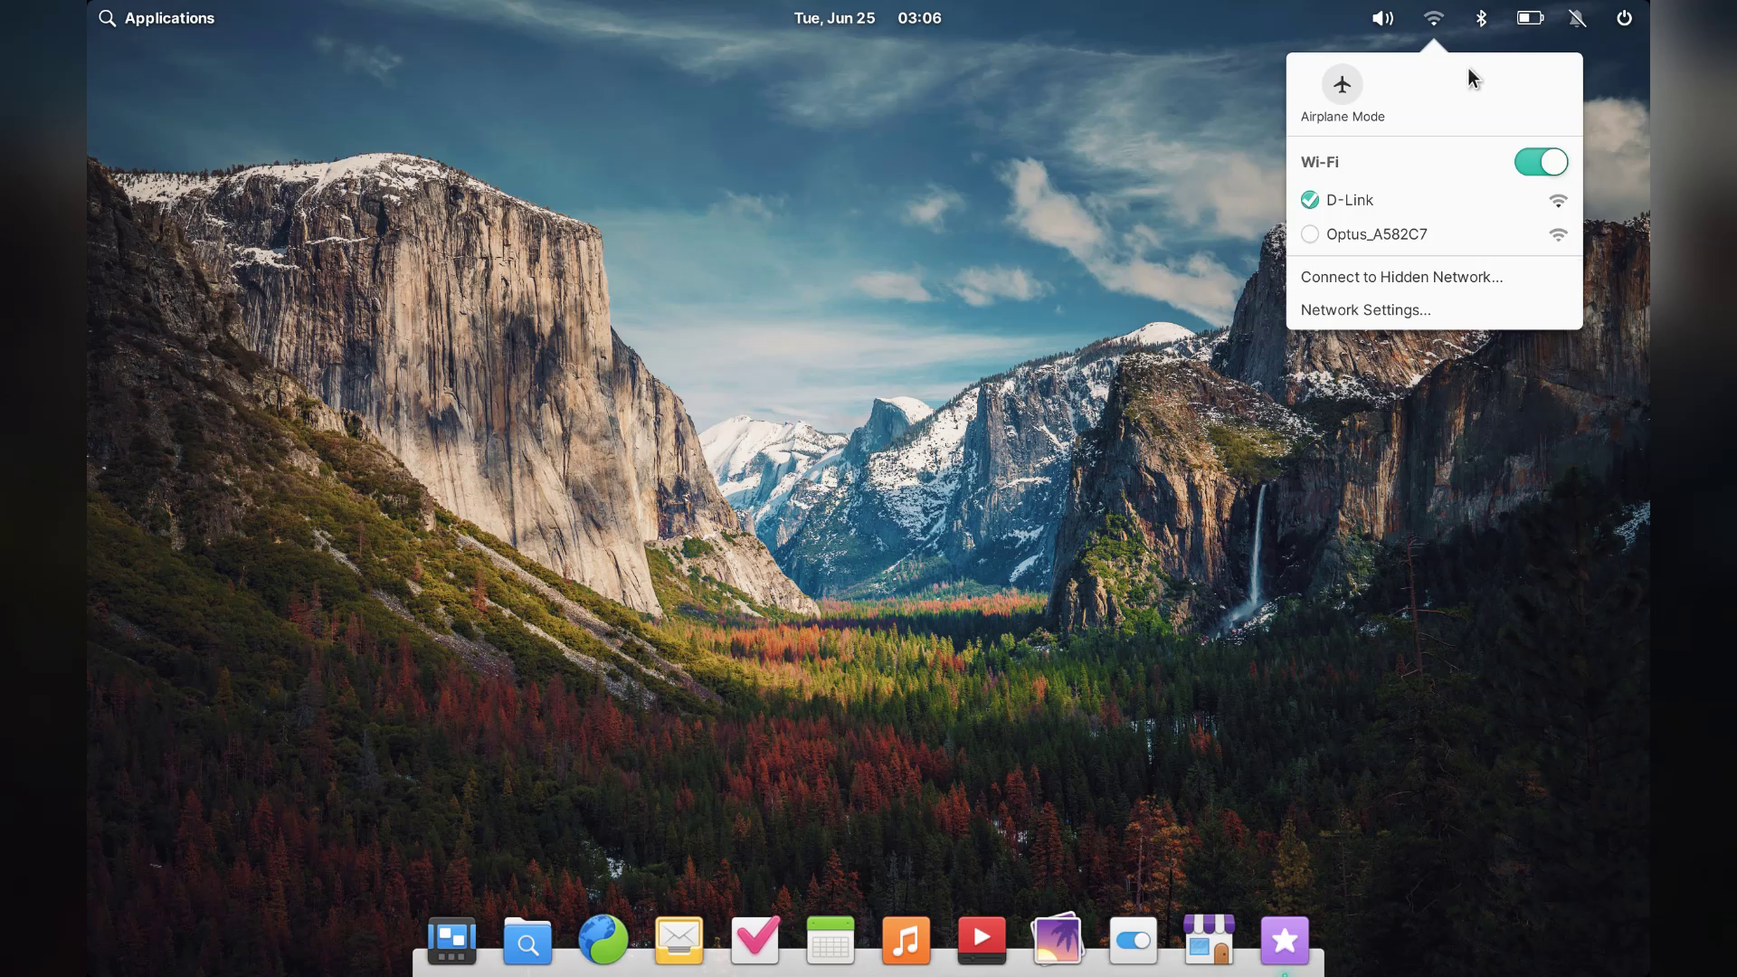
{"action": "left_click", "coordinate": [1483, 22]}
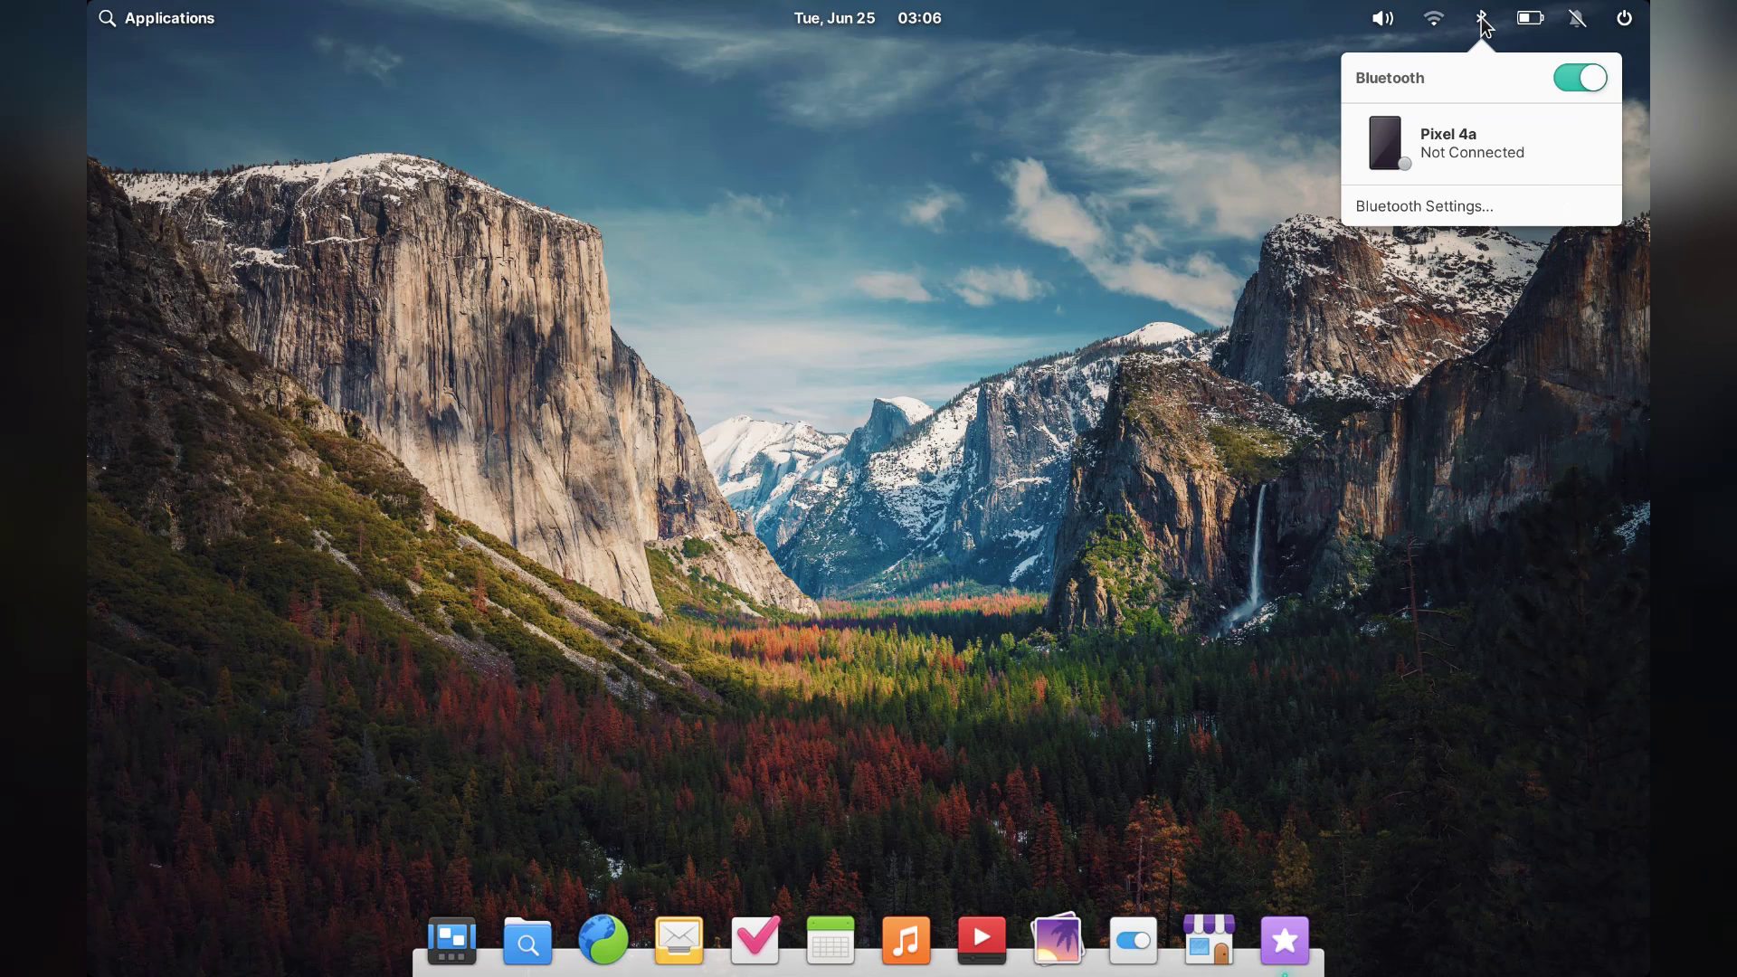
{"action": "left_click", "coordinate": [1528, 19]}
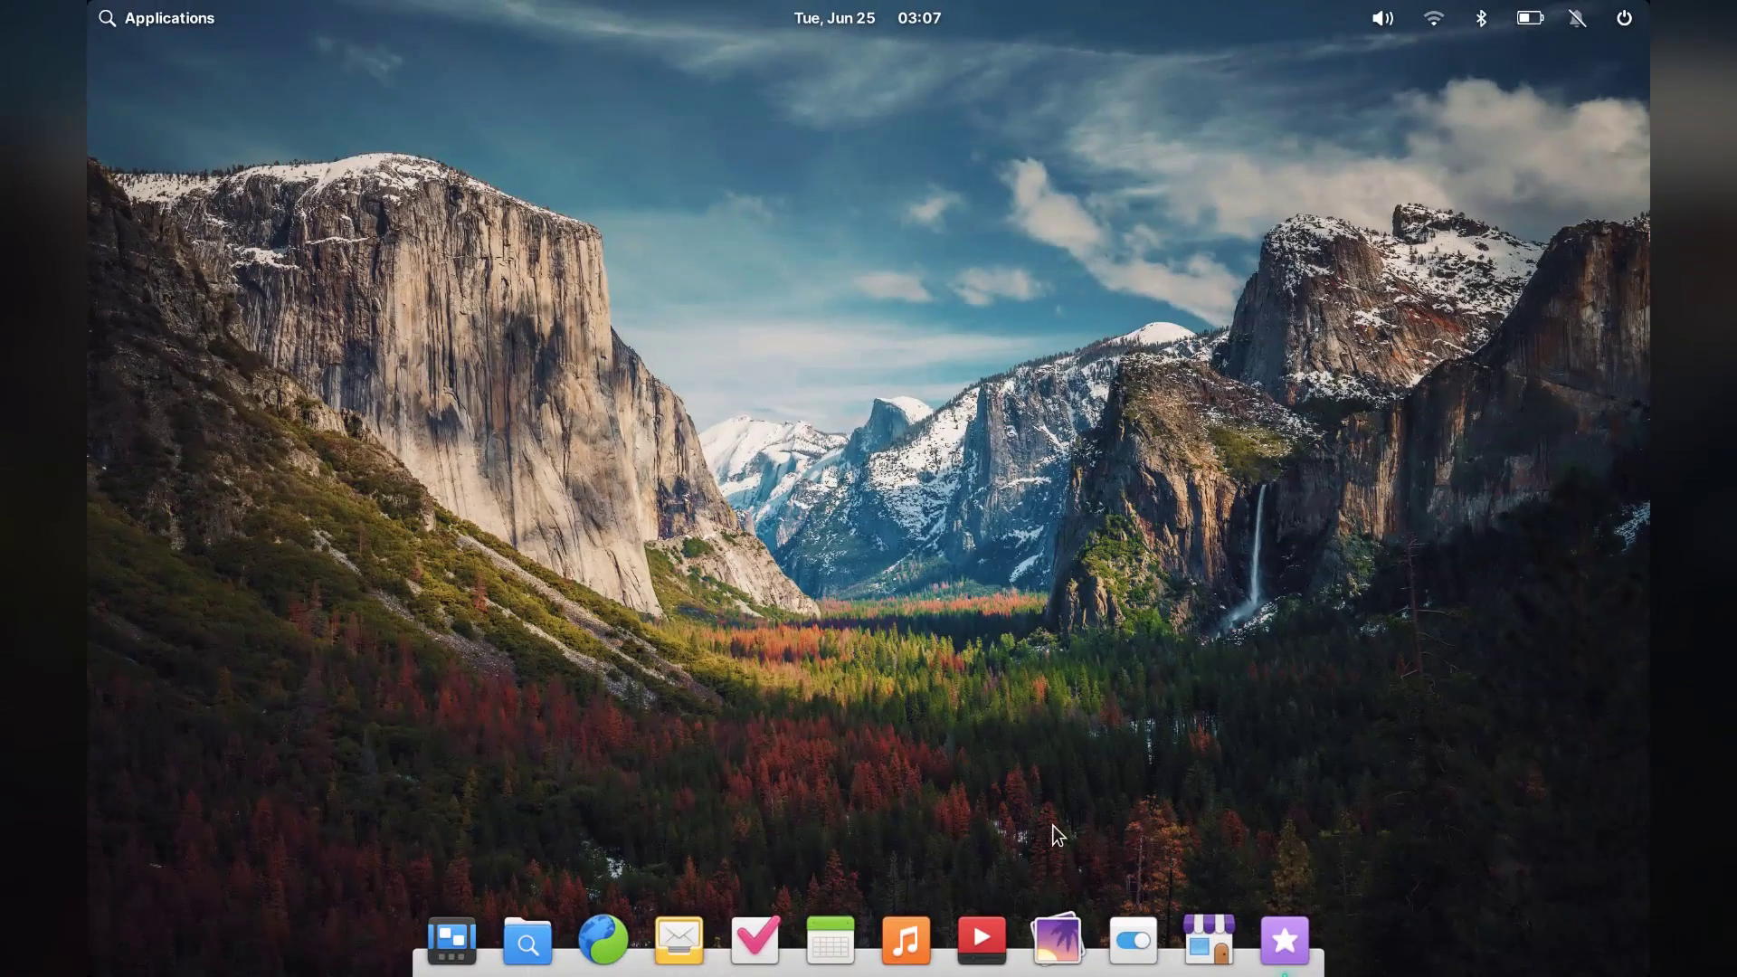
{"action": "left_click", "coordinate": [1134, 941]}
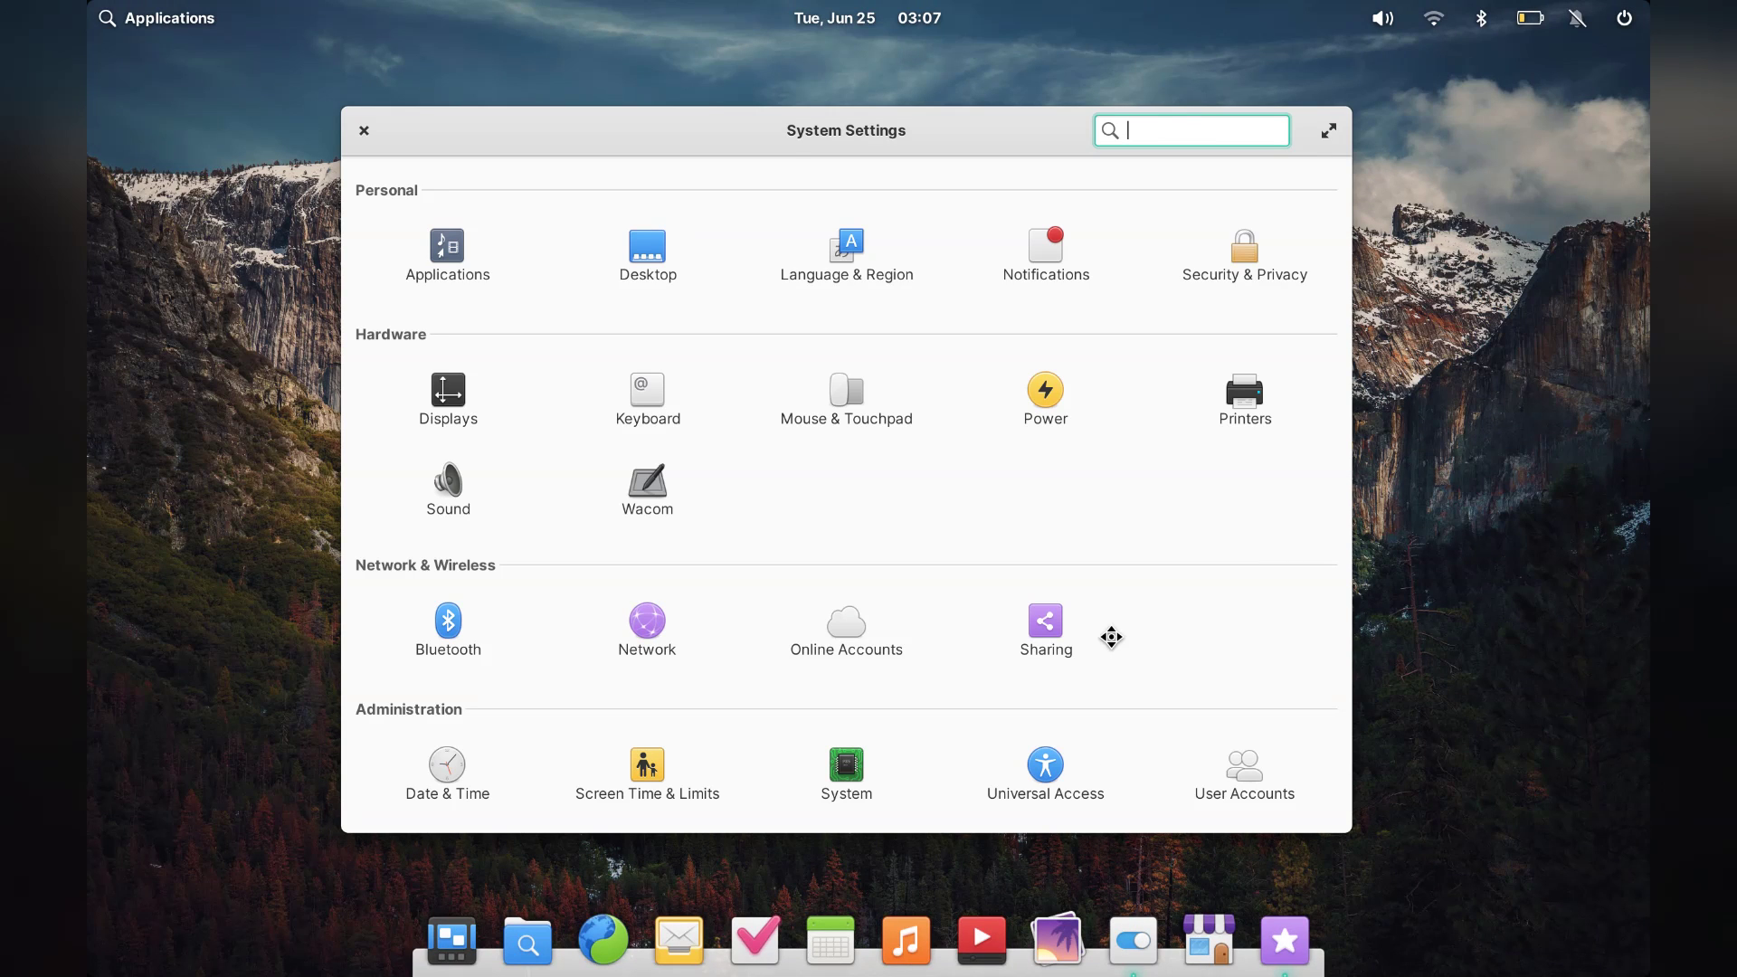
Look at the default Applications settings, then return and open the Desktop wallpaper page.
{"action": "left_click", "coordinate": [455, 265]}
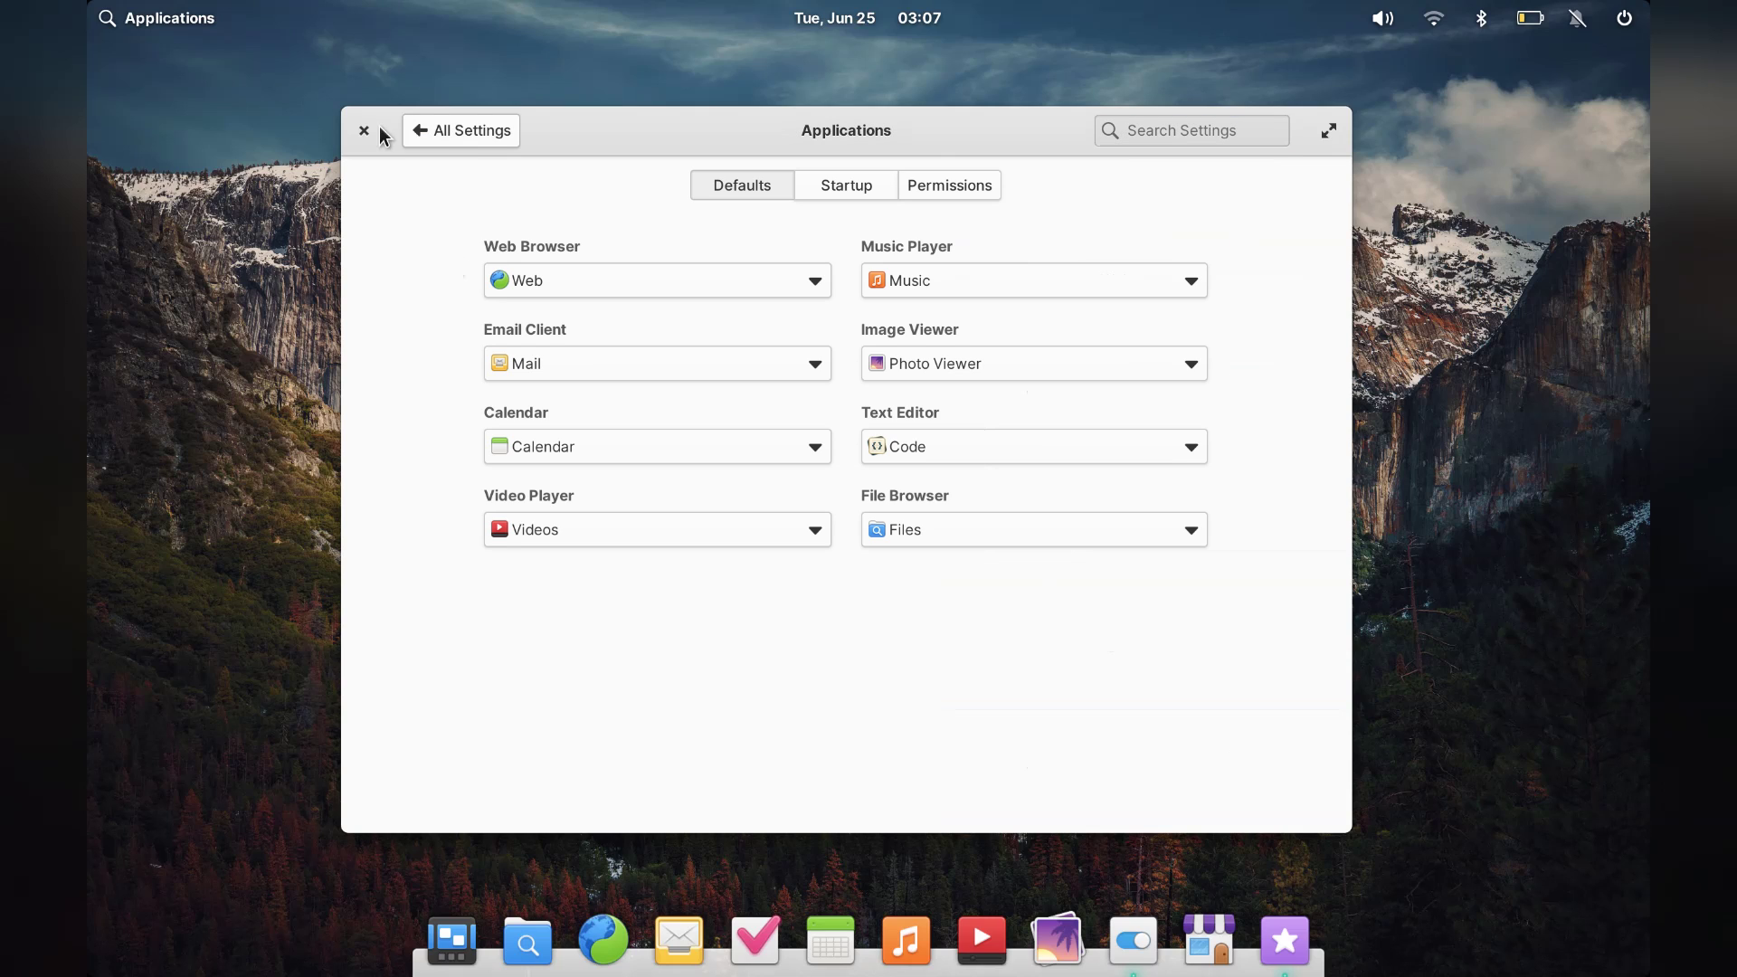
{"action": "left_click", "coordinate": [442, 133]}
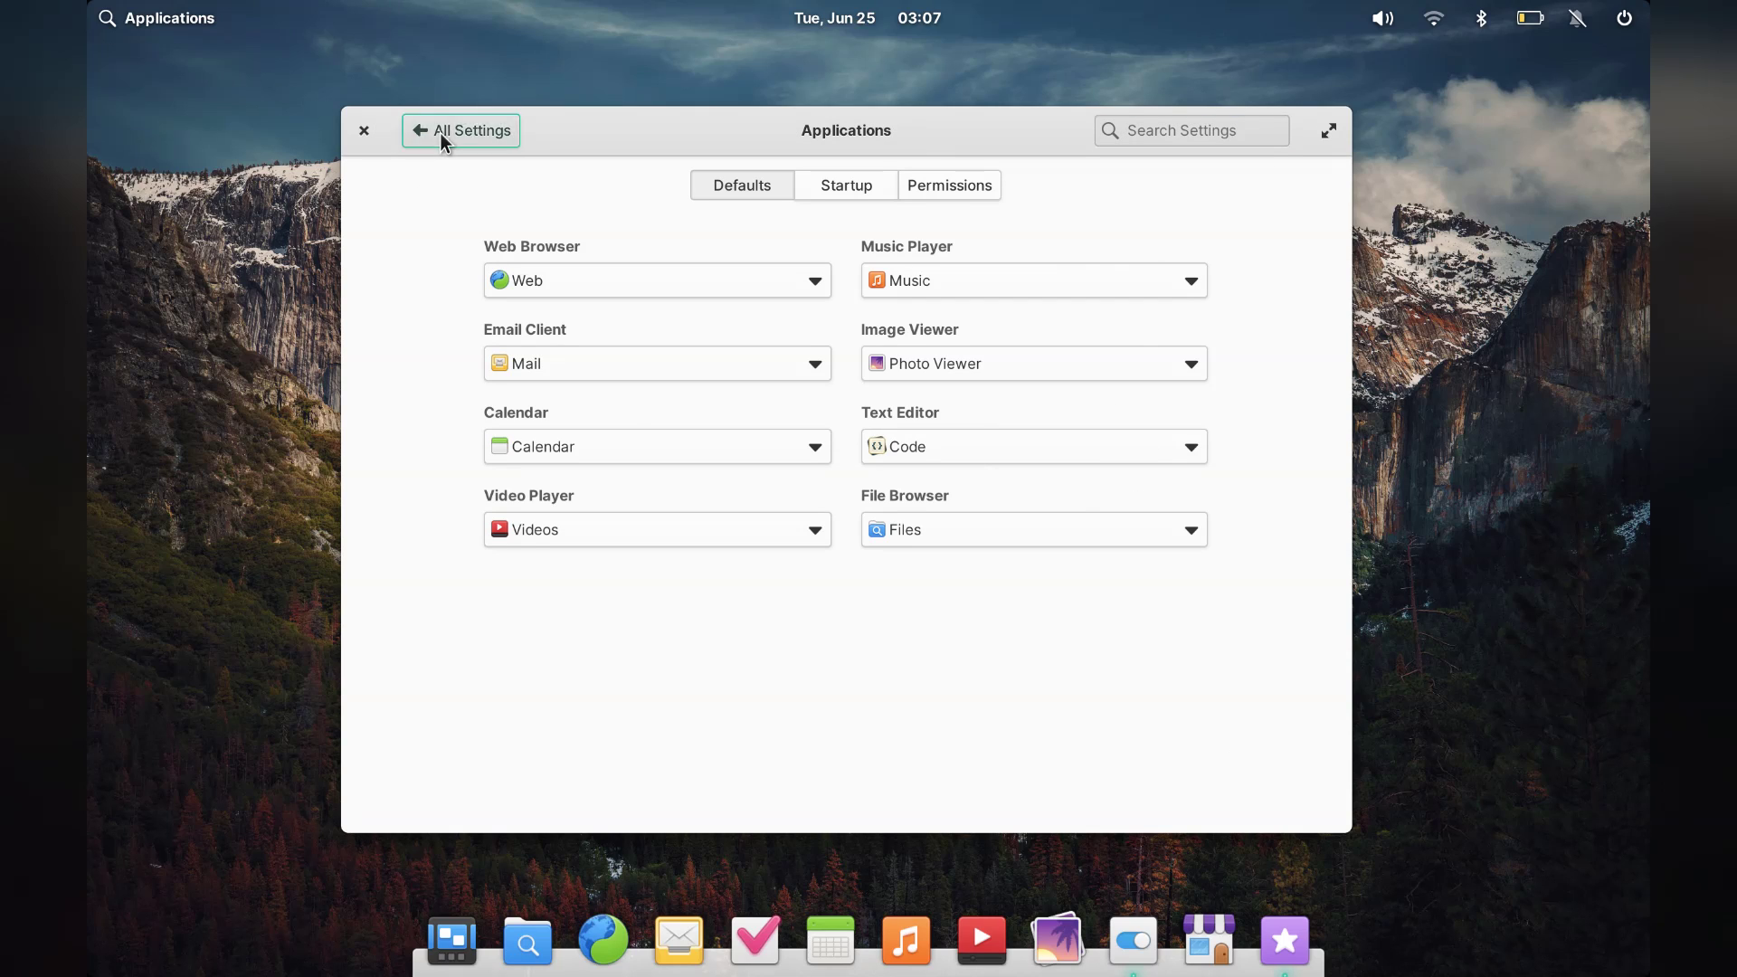
{"action": "left_click", "coordinate": [666, 263]}
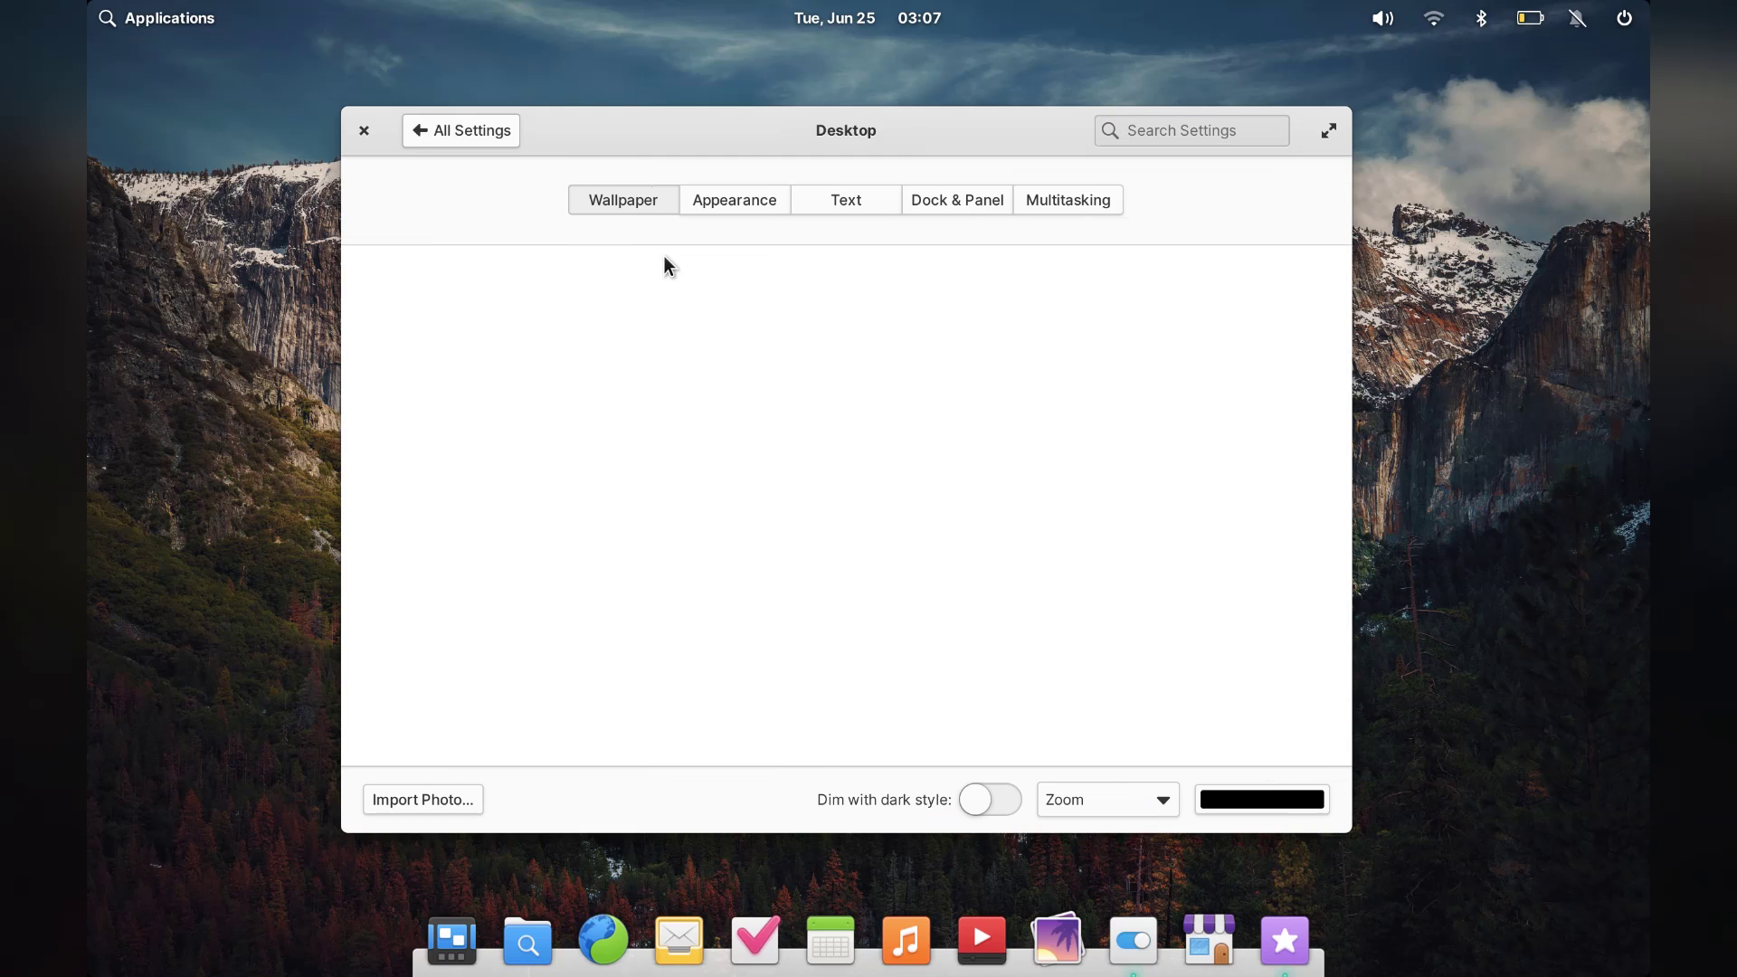
Set the ocean shoreline image as wallpaper and move the settings window lower right.
{"action": "scroll", "coordinate": [702, 407], "scroll_direction": "down", "scroll_amount": 5}
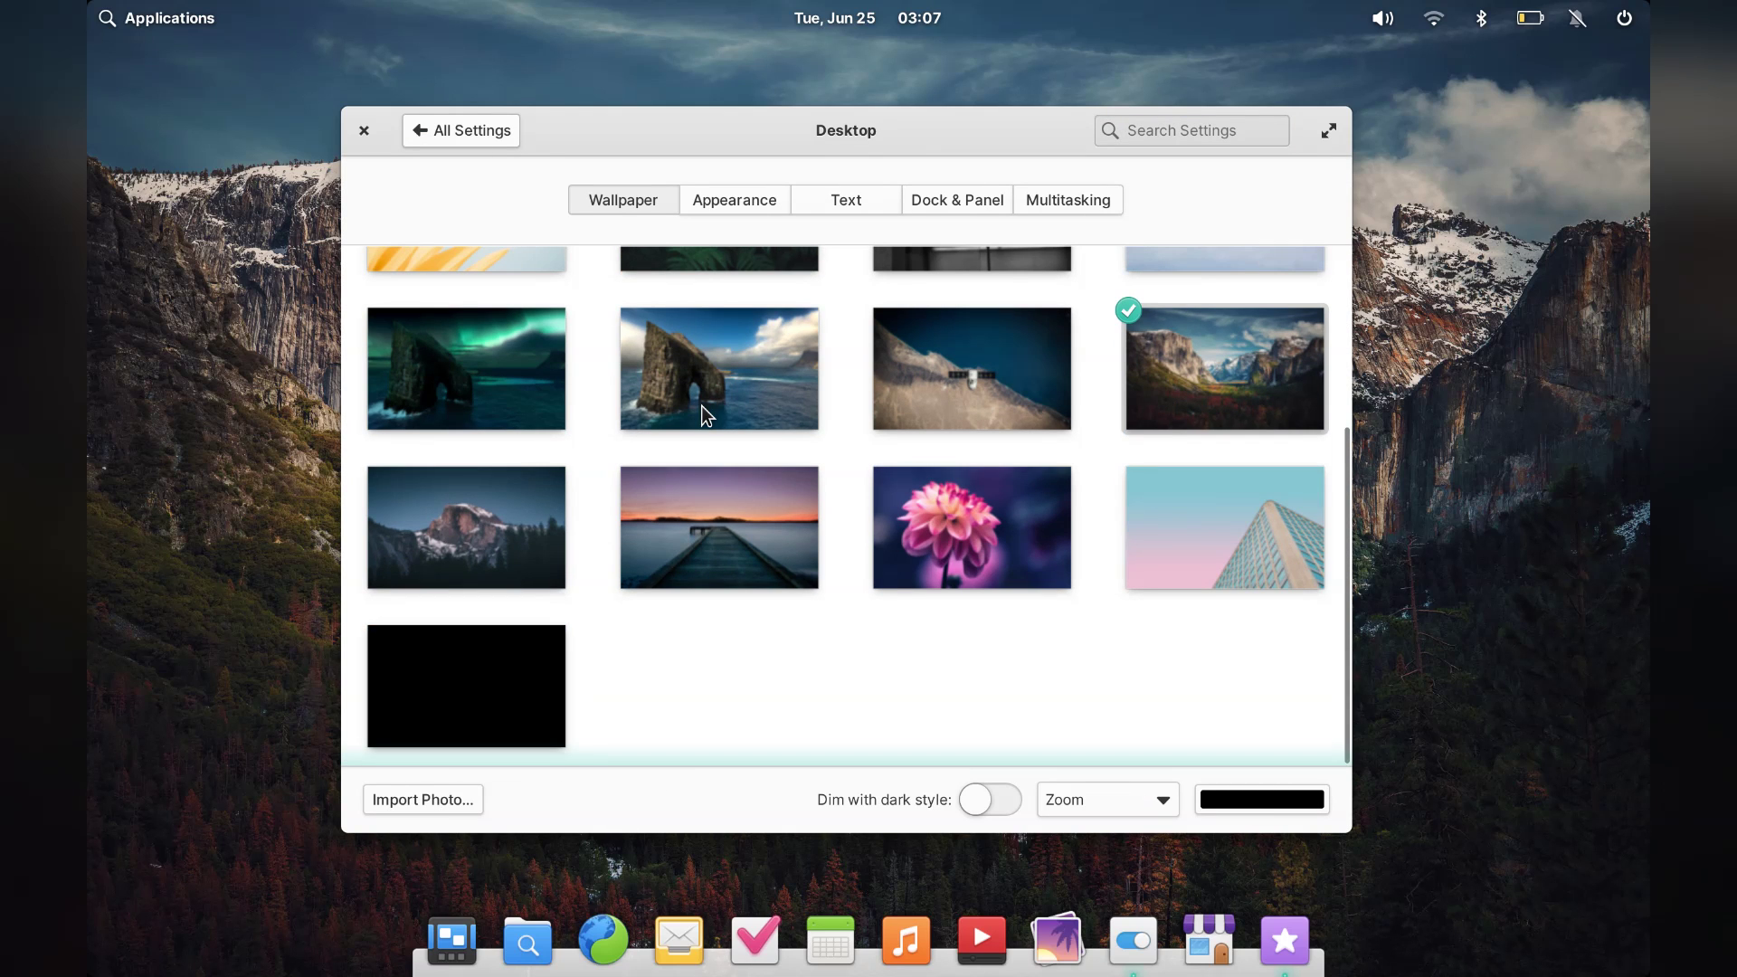
{"action": "scroll", "coordinate": [702, 407], "scroll_direction": "up", "scroll_amount": 2}
{"action": "scroll", "coordinate": [702, 407], "scroll_direction": "up", "scroll_amount": 2}
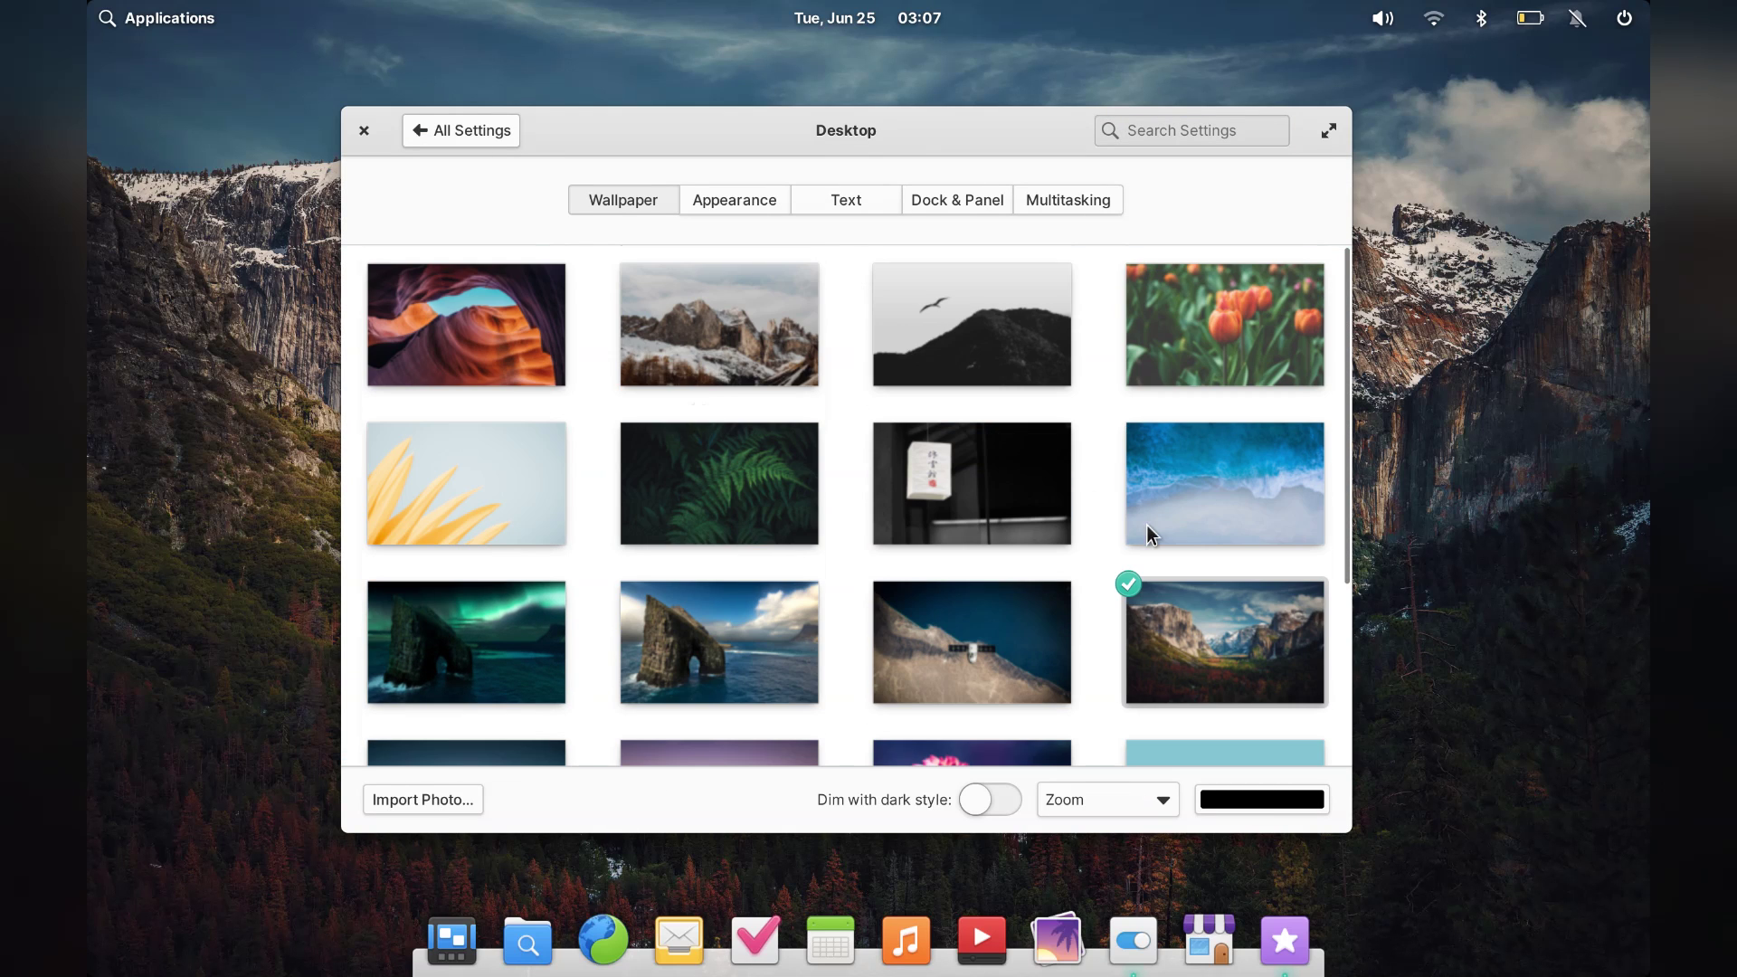
{"action": "left_click", "coordinate": [1176, 513]}
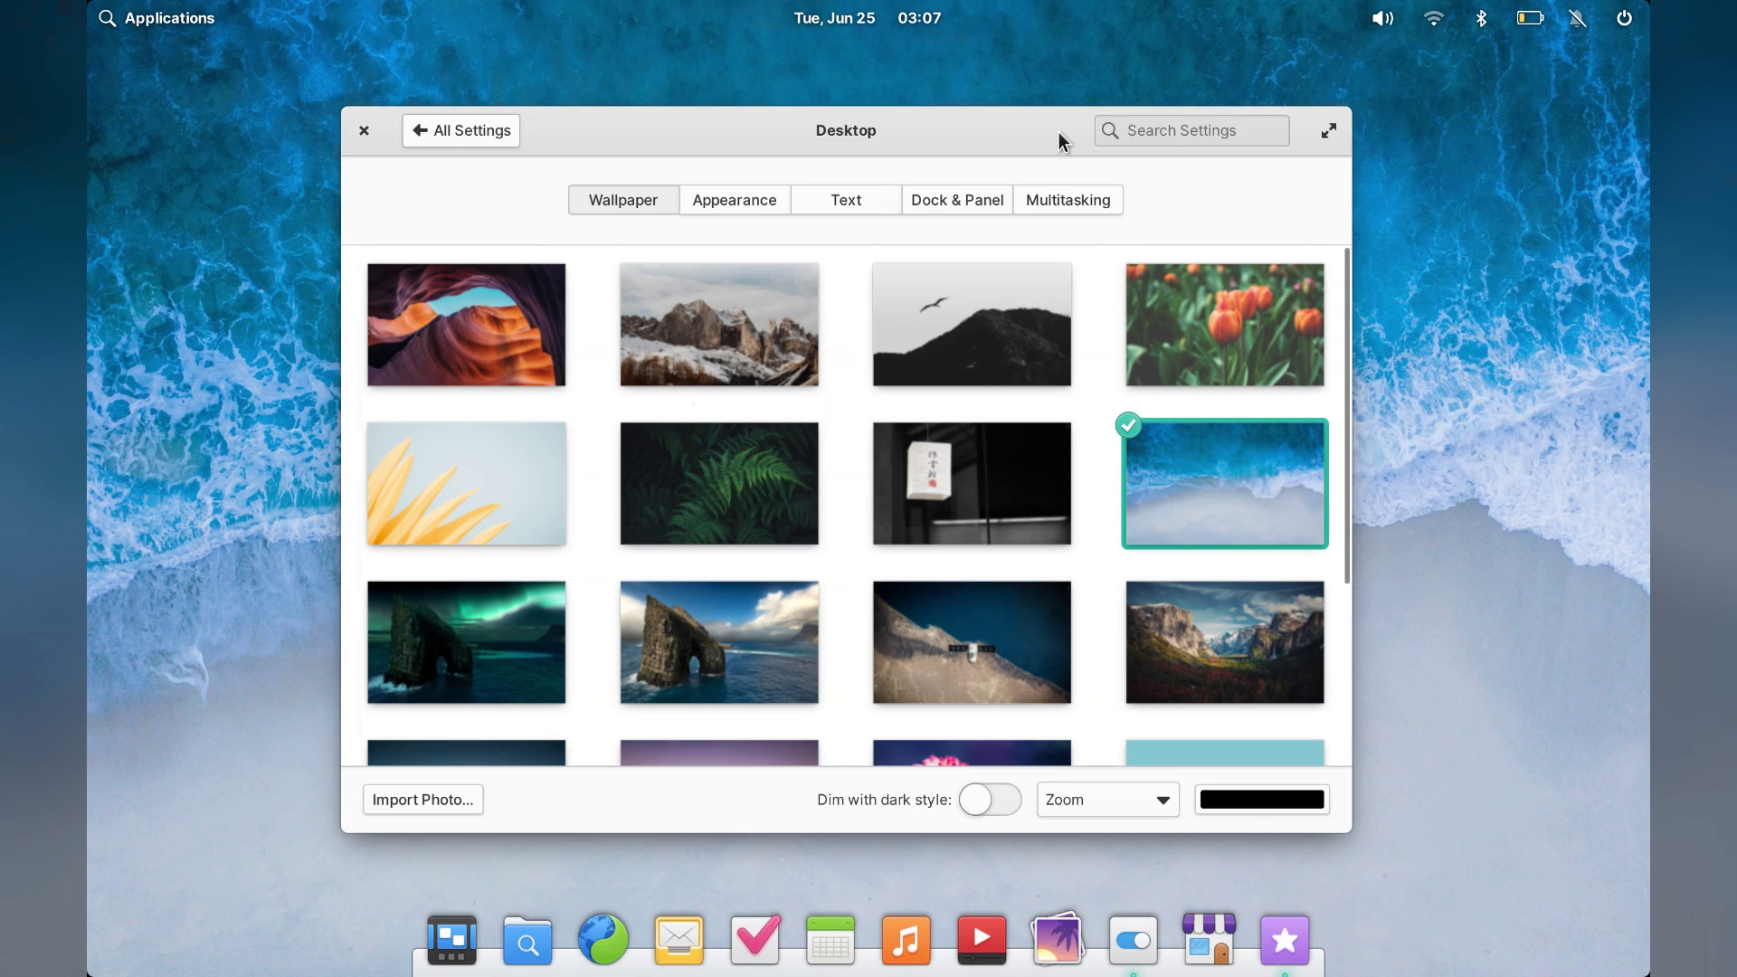
{"action": "left_click_drag", "start_coordinate": [1058, 135], "coordinate": [1204, 359]}
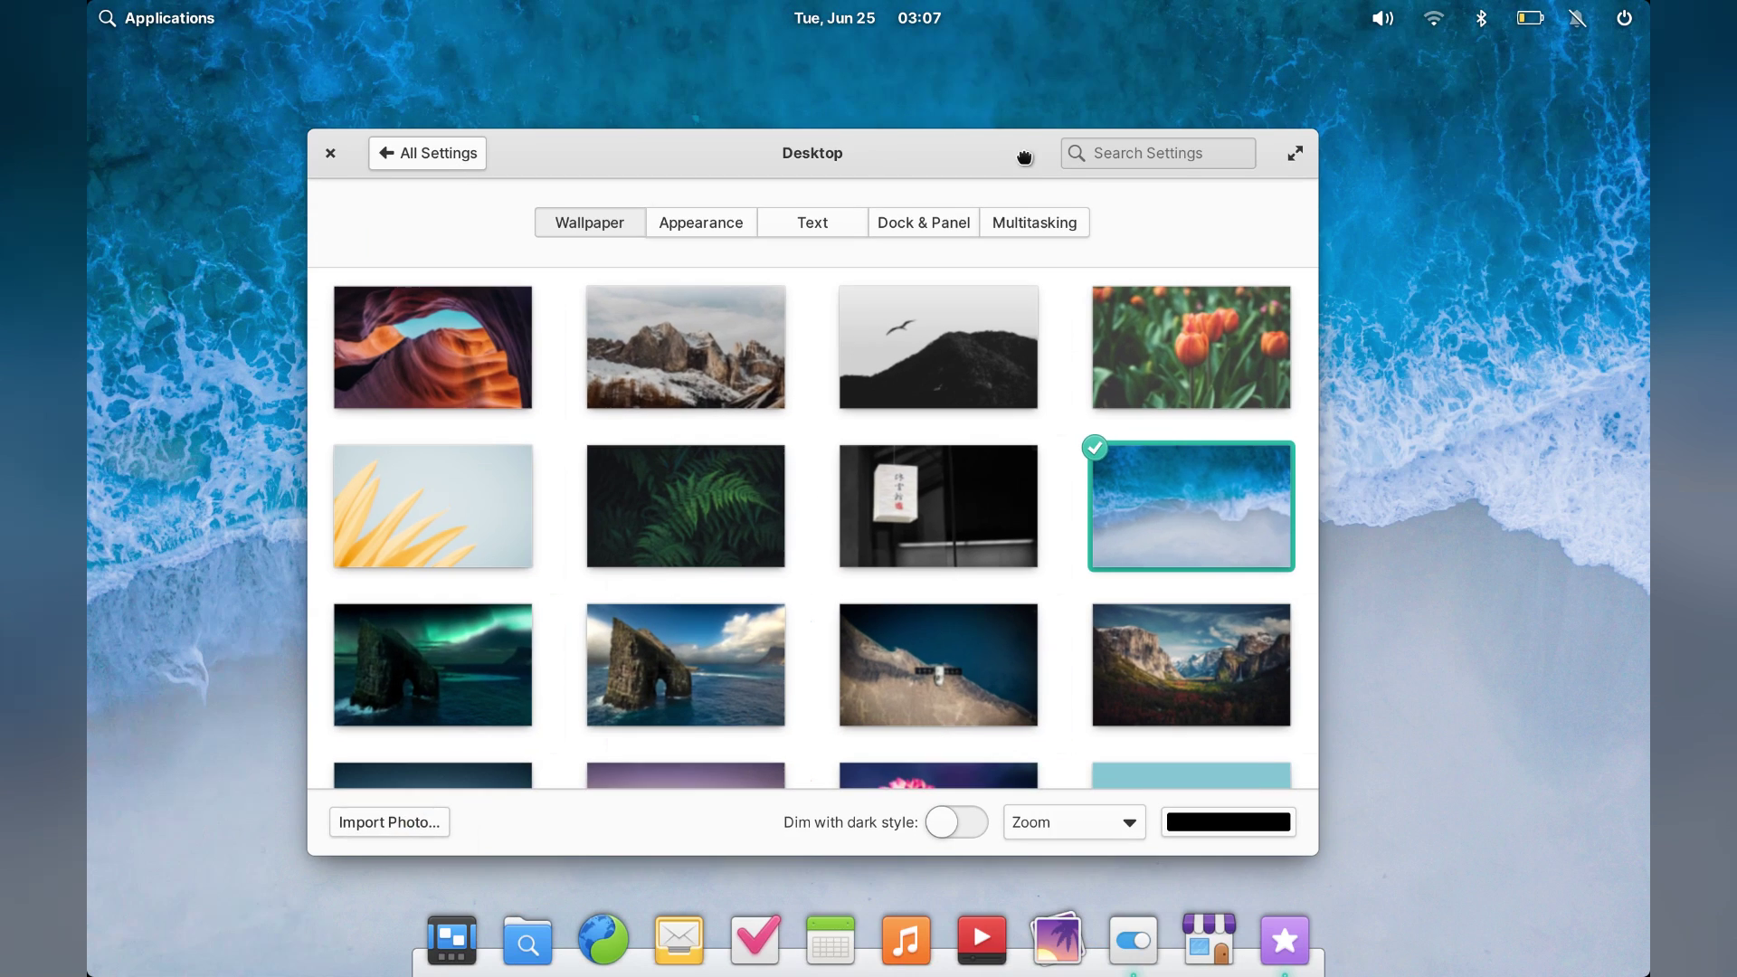
Switch to the Dark style with a blue accent colour and turn on Reduce Motion.
{"action": "left_click", "coordinate": [723, 222]}
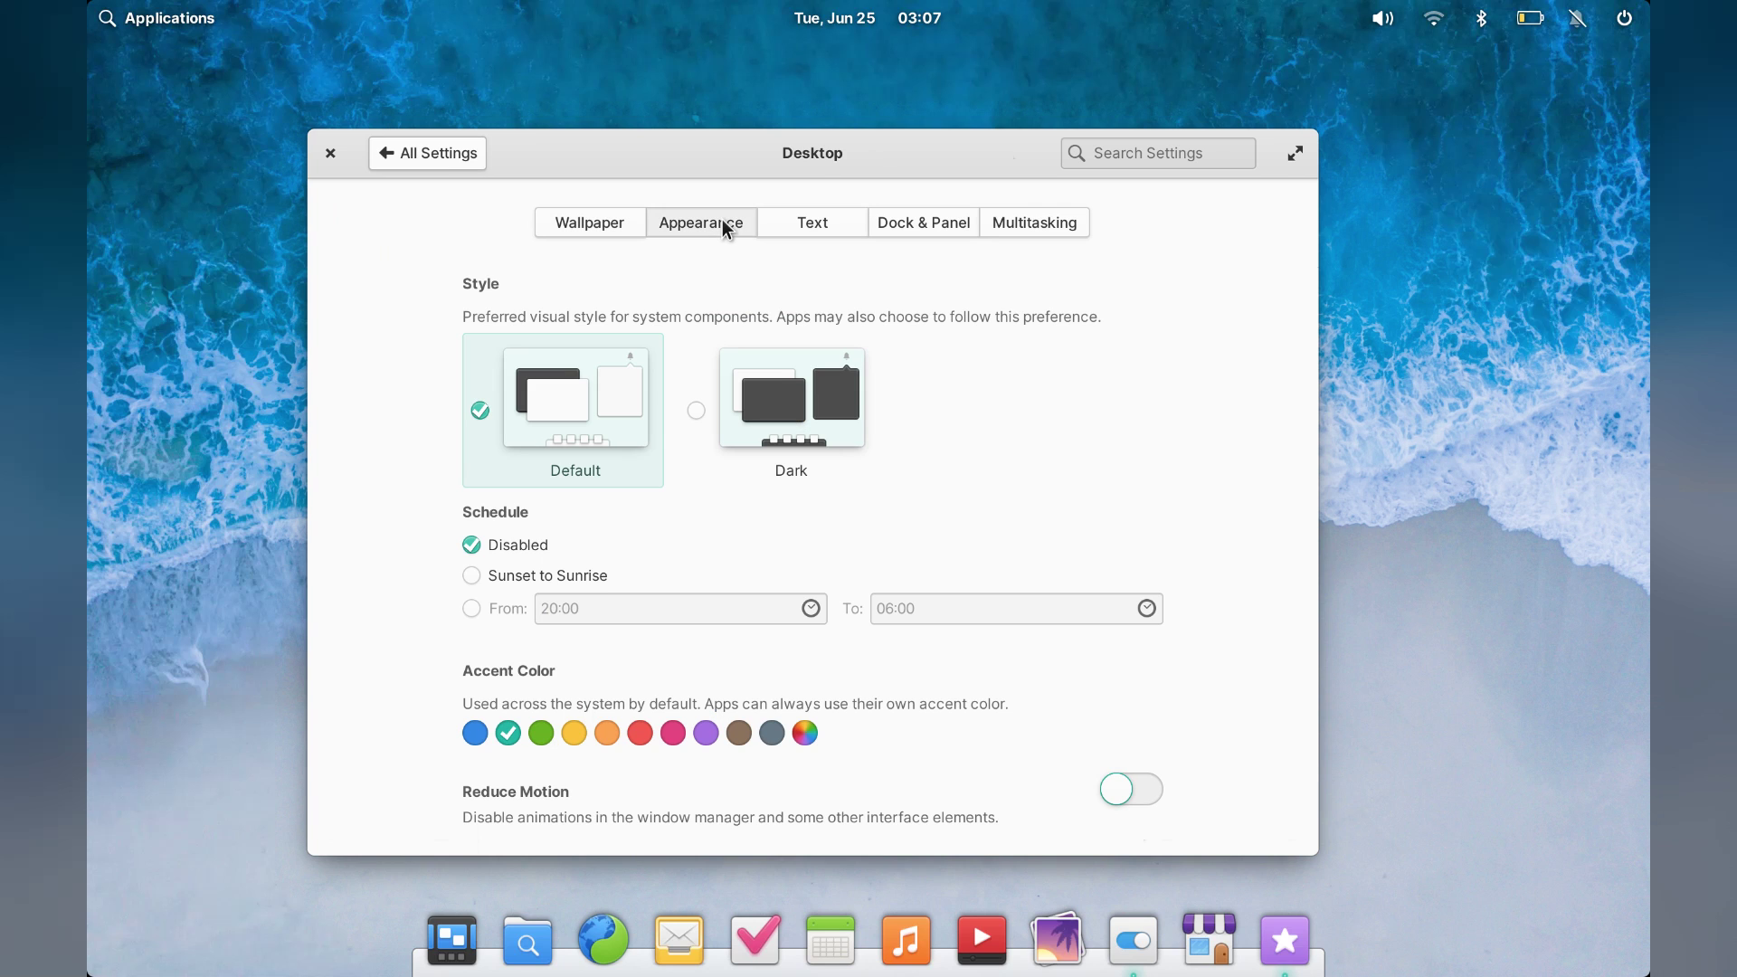
{"action": "left_click", "coordinate": [775, 388]}
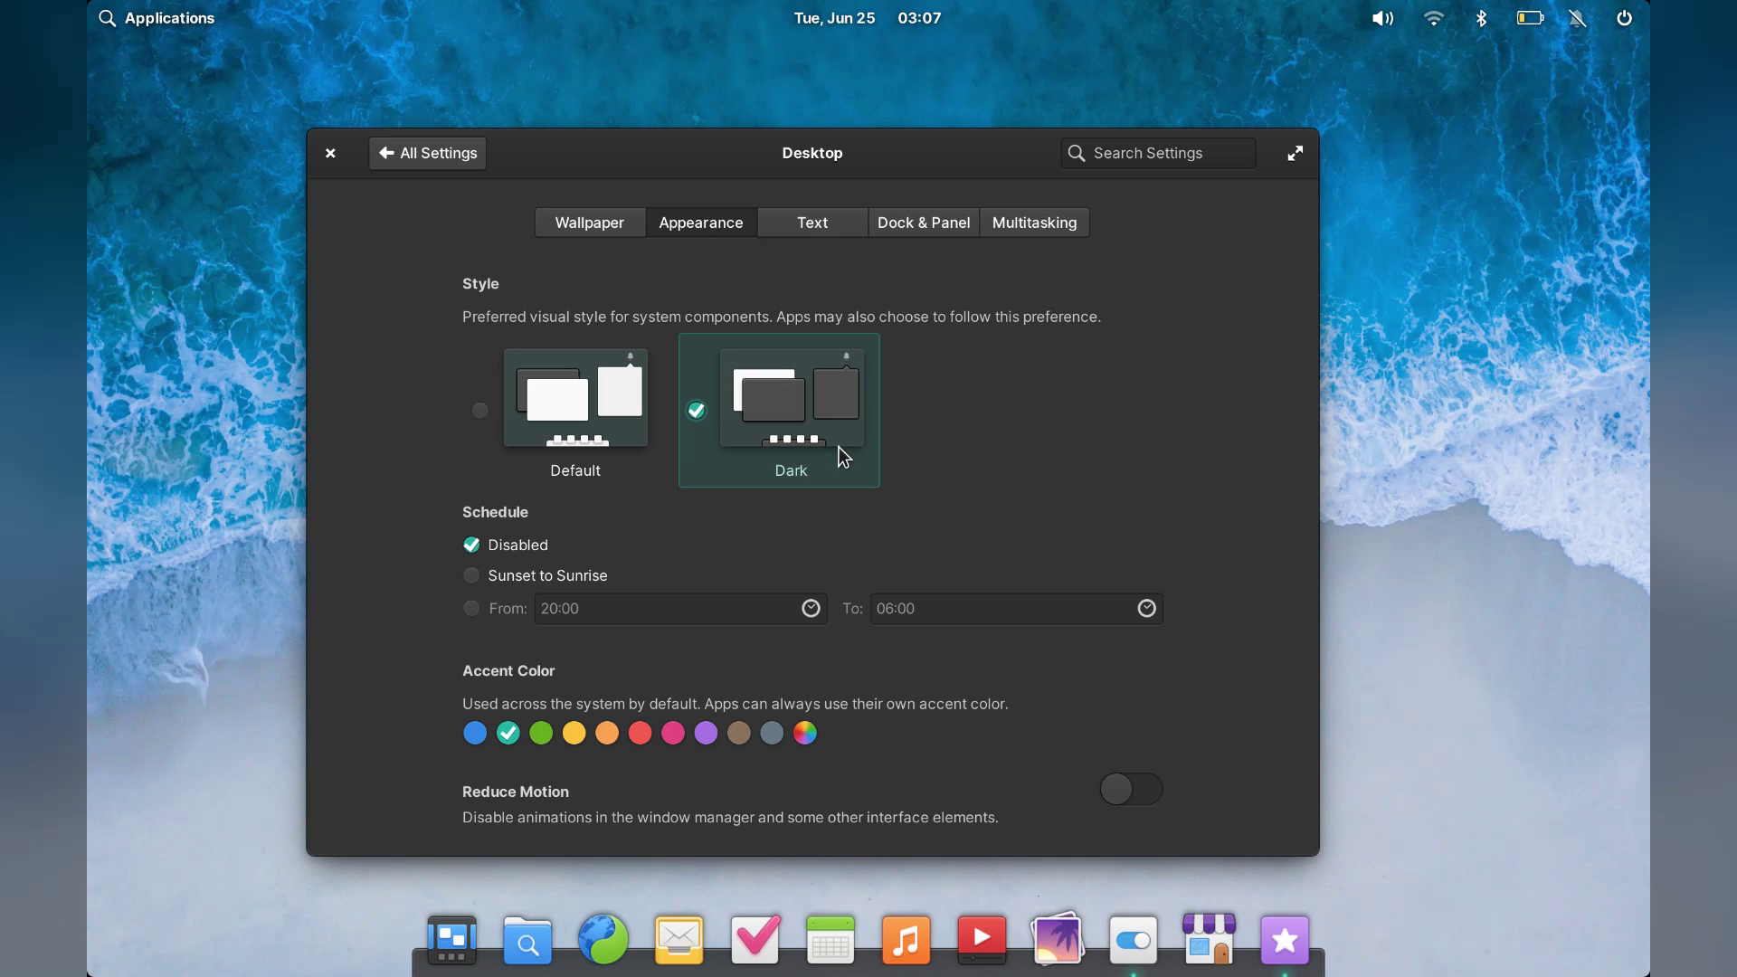
{"action": "left_click", "coordinate": [806, 734]}
{"action": "left_click", "coordinate": [473, 737]}
{"action": "left_click", "coordinate": [1132, 801]}
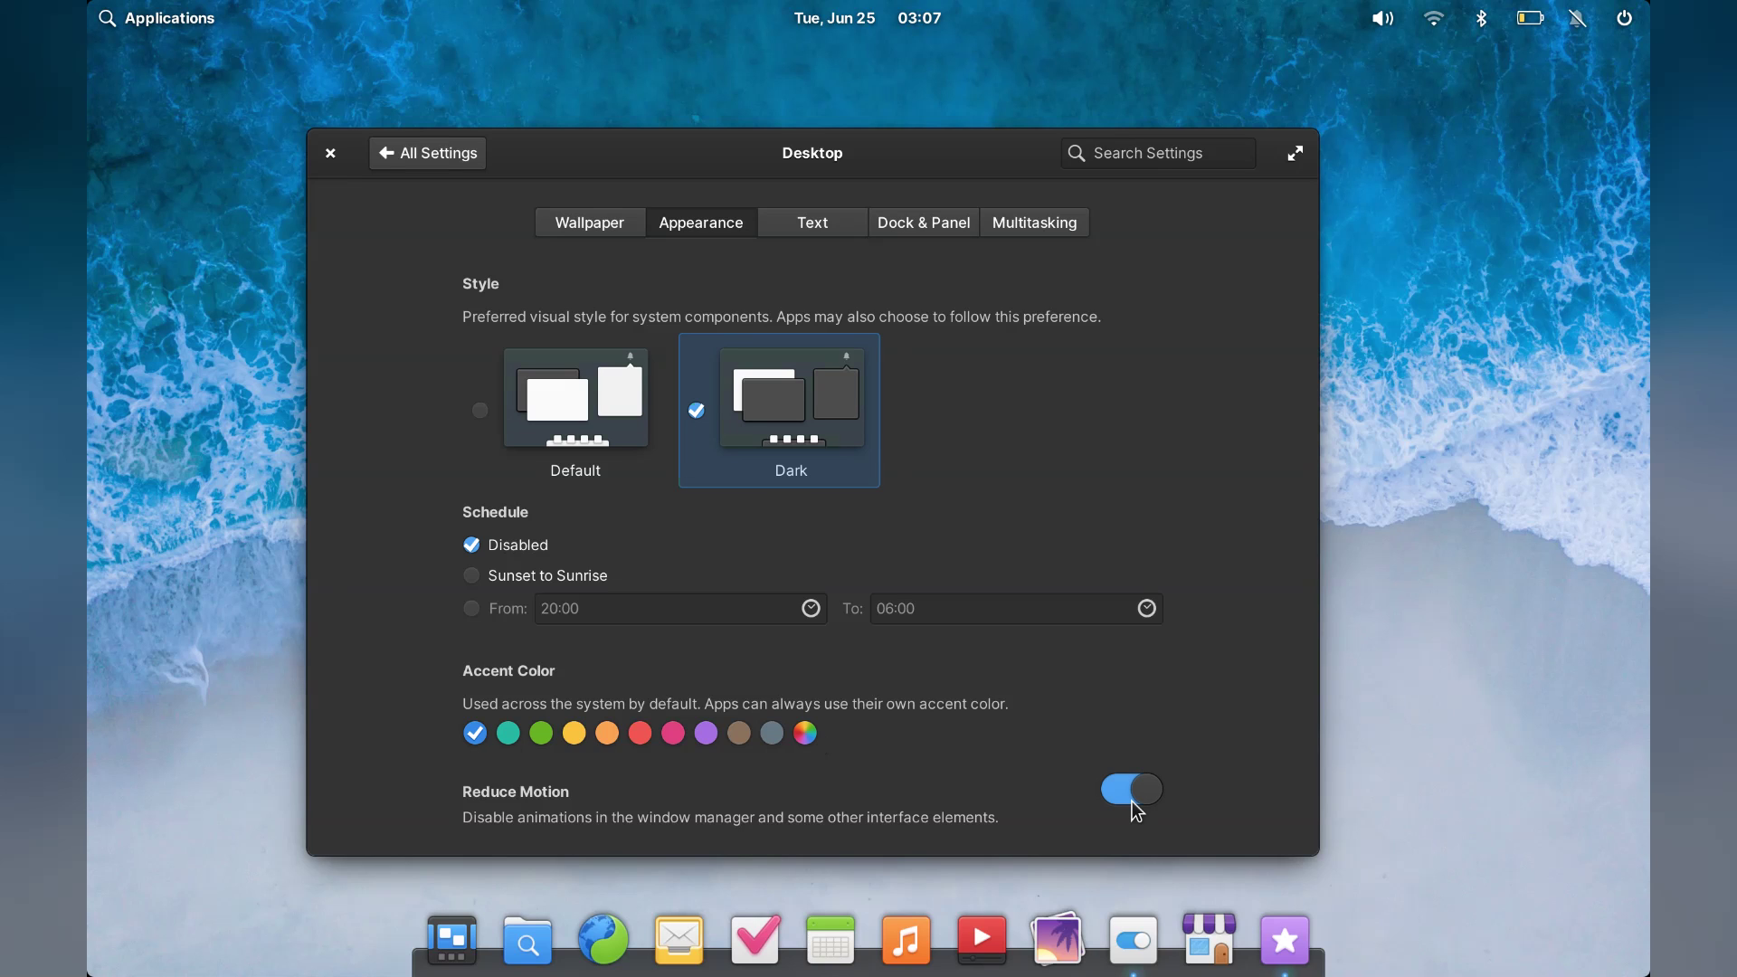
Set the dock icons to the largest size, keep panel translucency on, and close settings.
{"action": "left_click", "coordinate": [819, 226]}
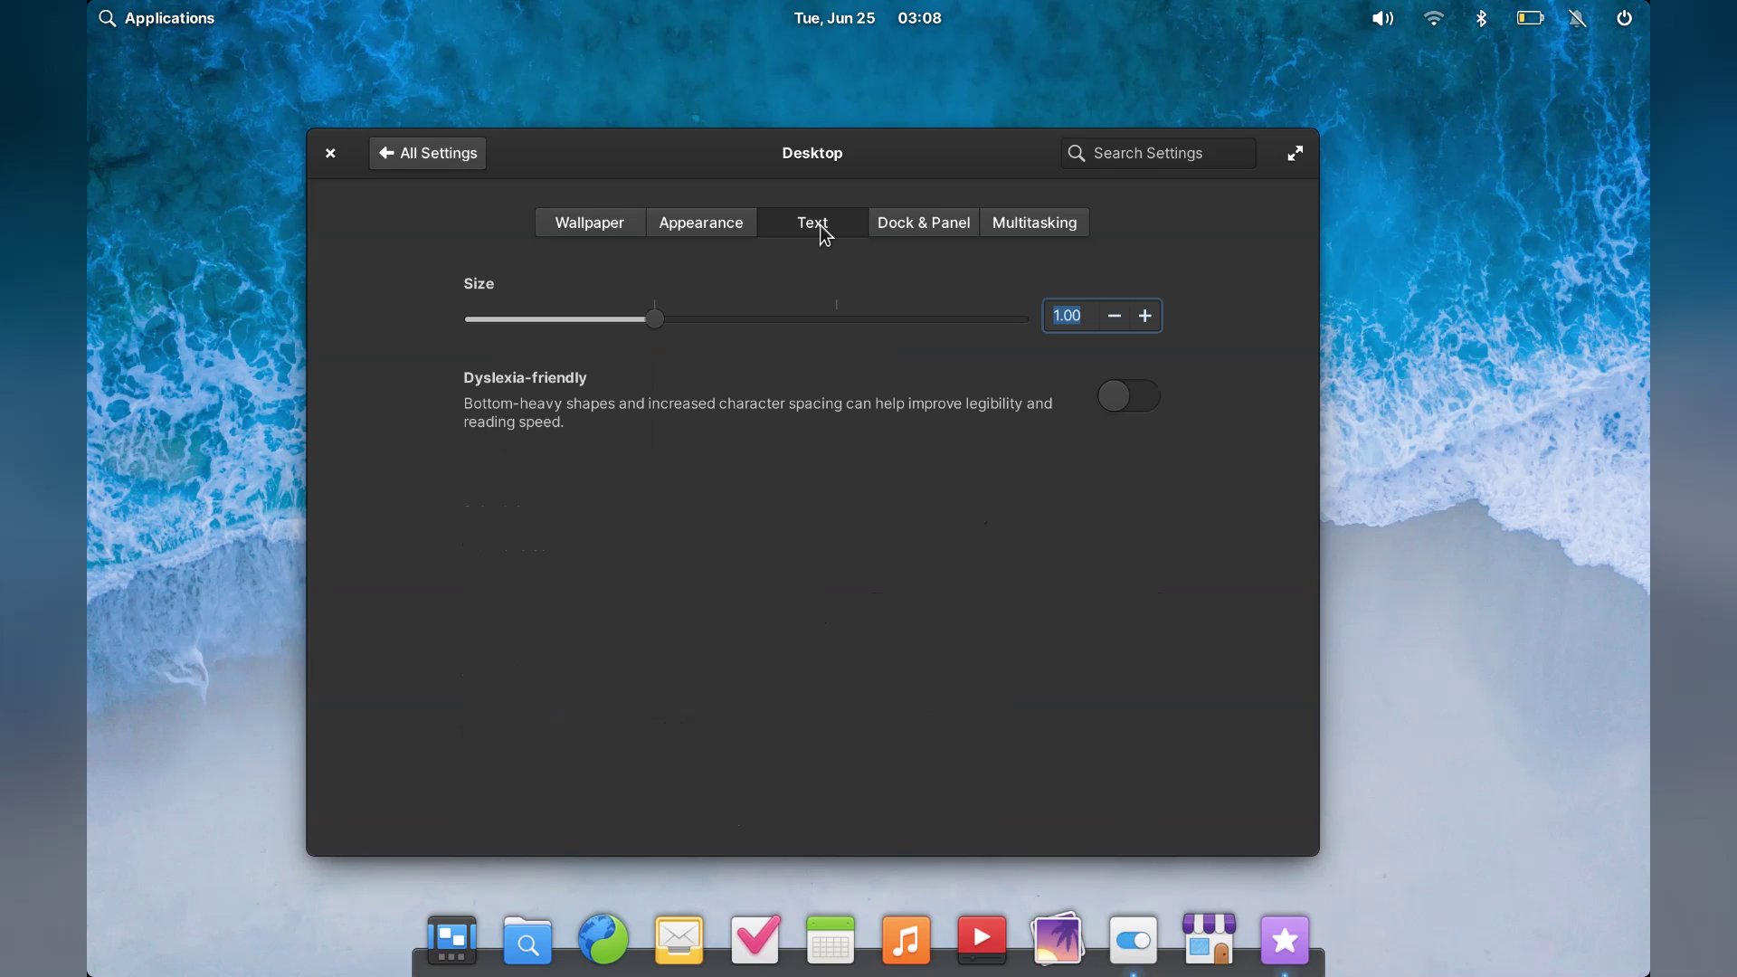
{"action": "left_click", "coordinate": [919, 228]}
{"action": "left_click", "coordinate": [800, 355]}
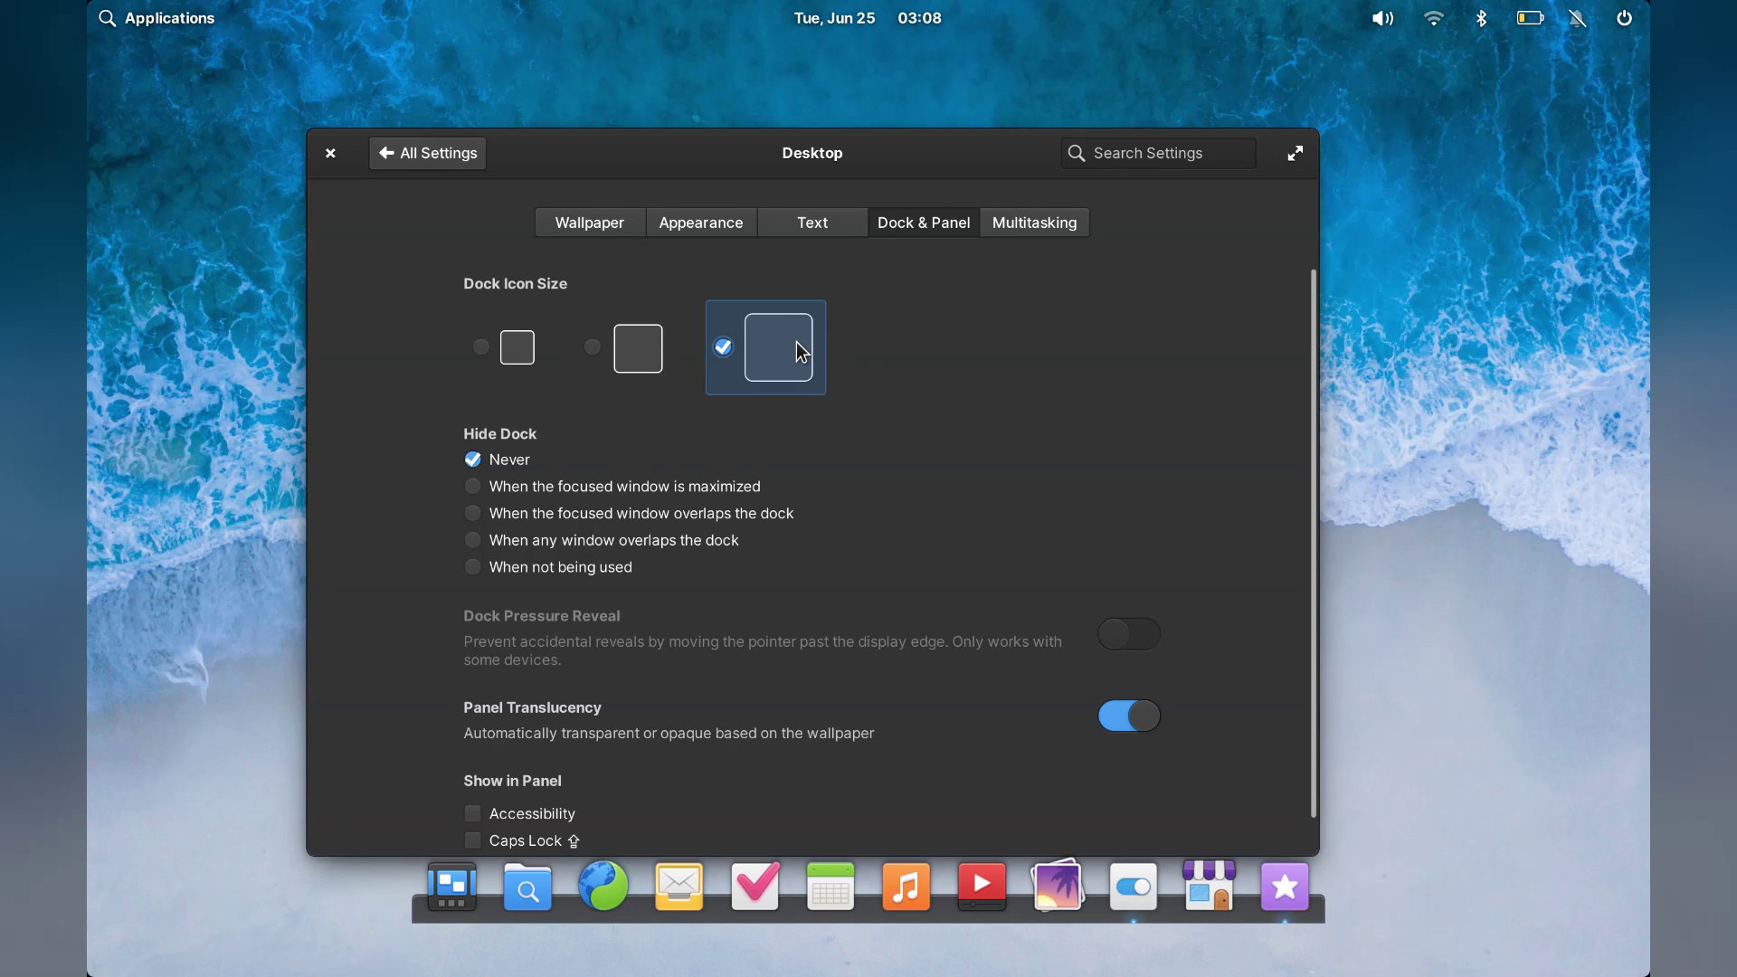
{"action": "left_click", "coordinate": [532, 362]}
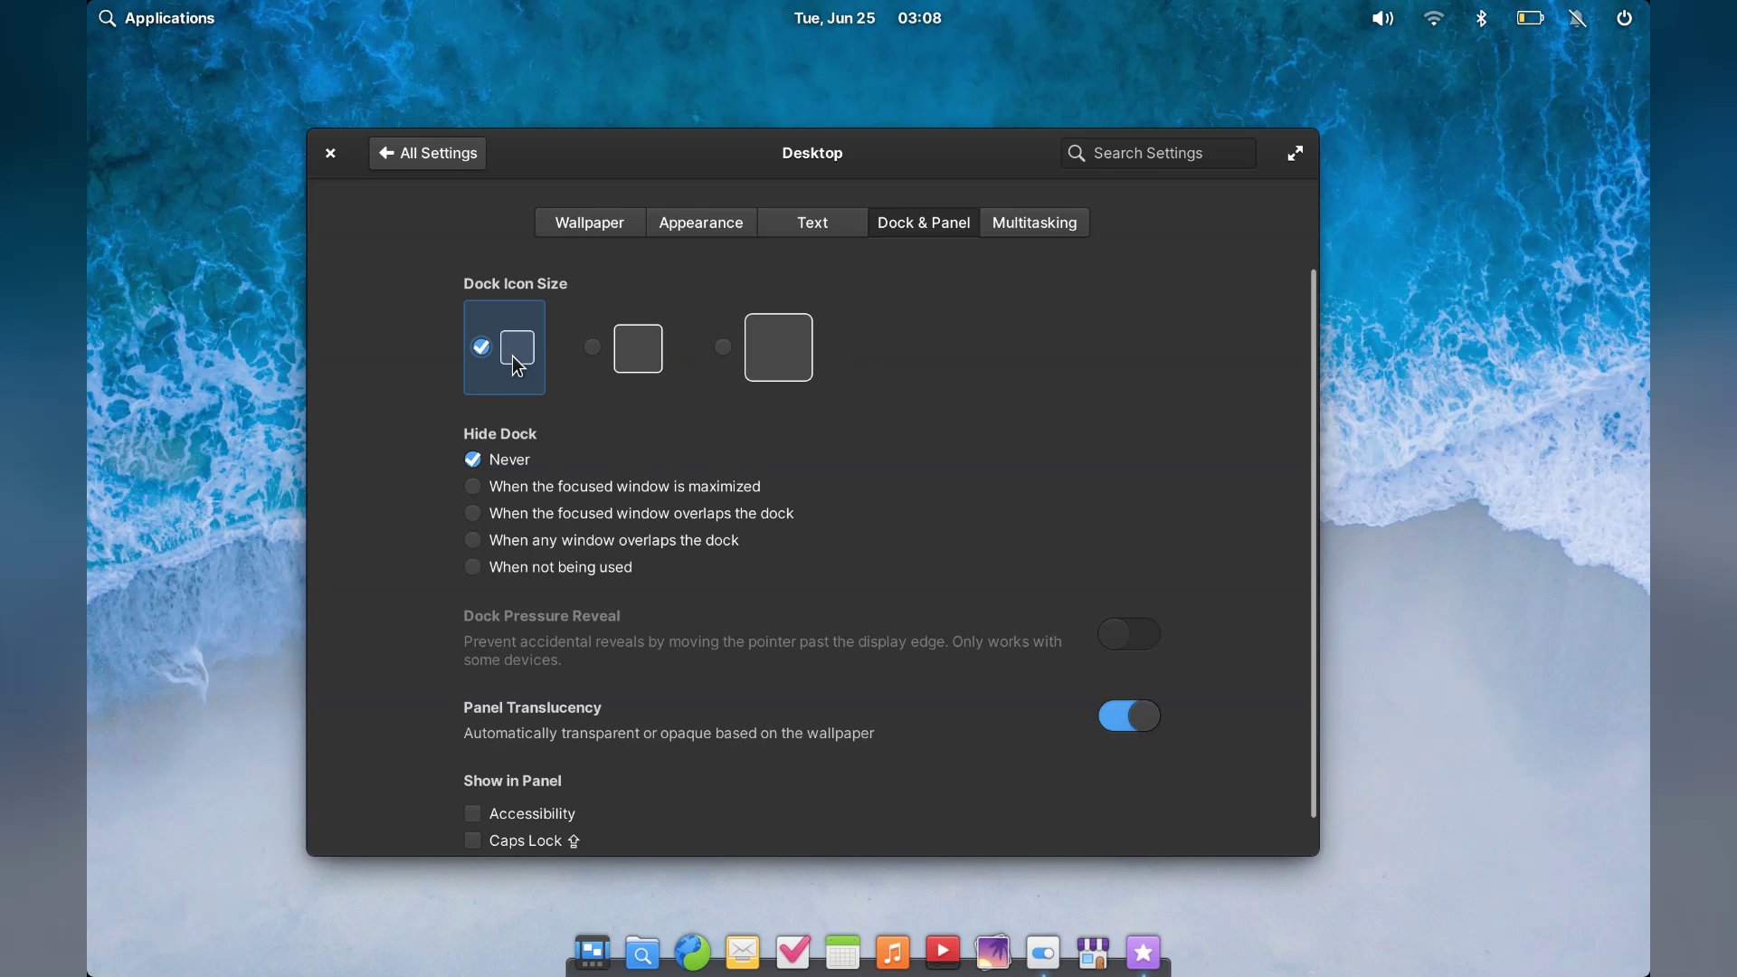
{"action": "left_click", "coordinate": [796, 362]}
{"action": "scroll", "coordinate": [1034, 551], "scroll_direction": "down", "scroll_amount": 1}
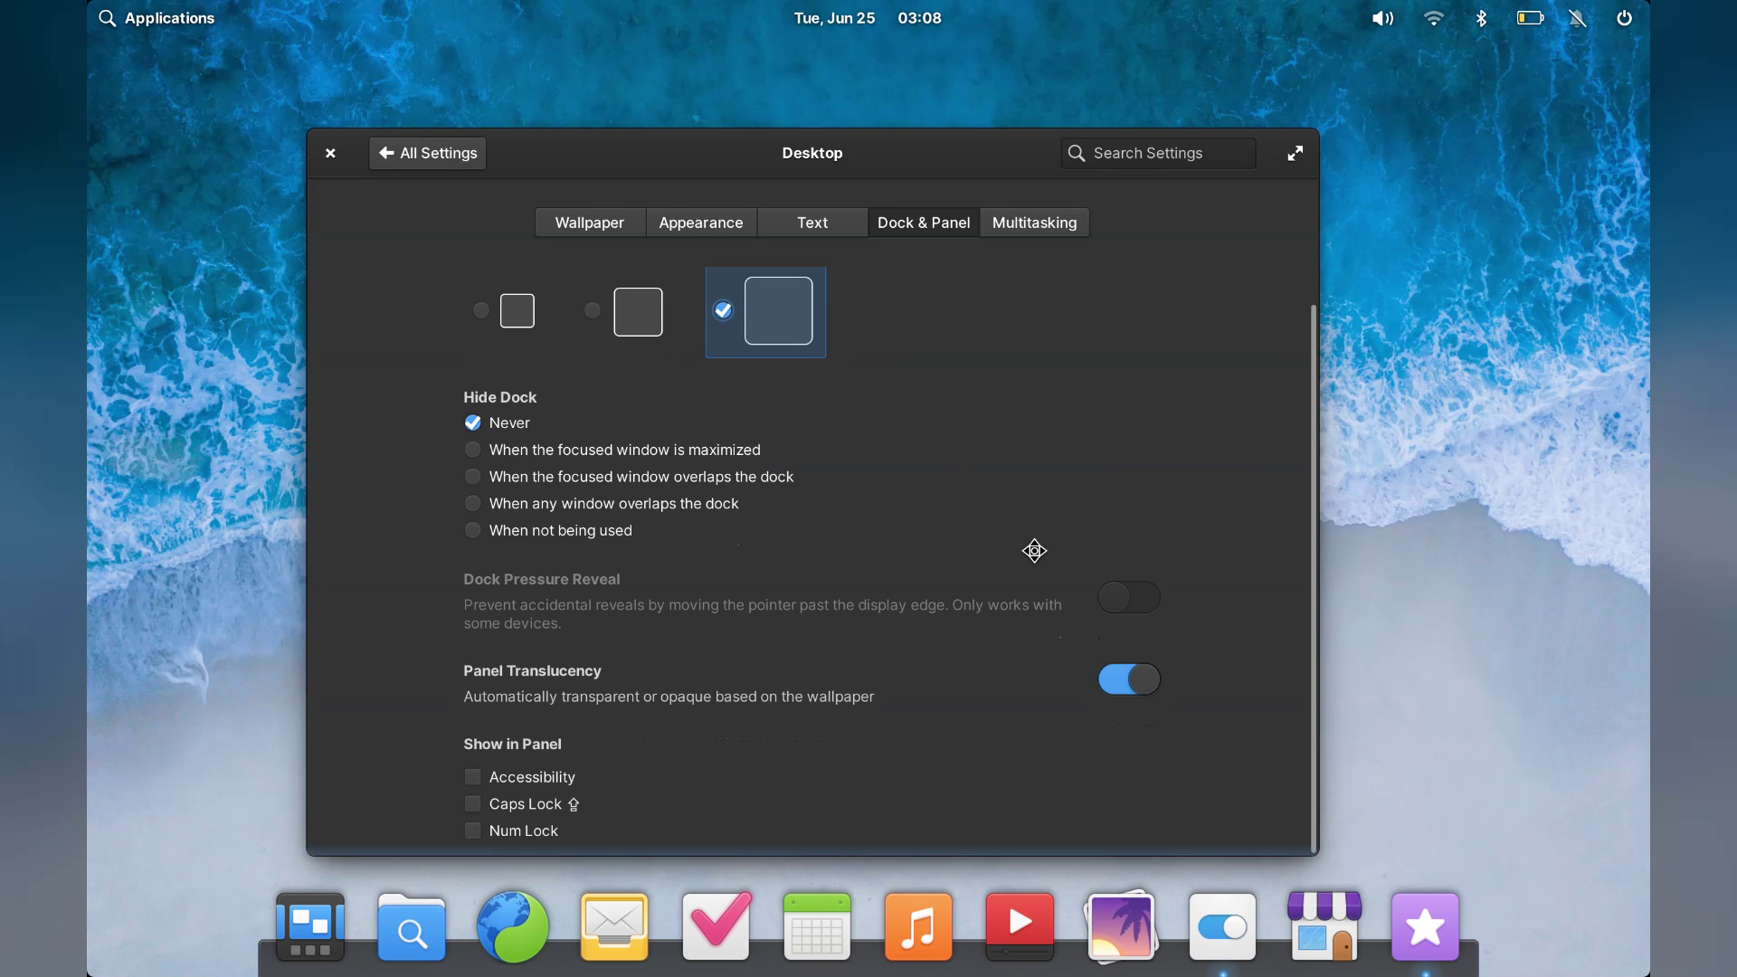
{"action": "left_click", "coordinate": [1116, 693]}
{"action": "left_click", "coordinate": [1116, 693]}
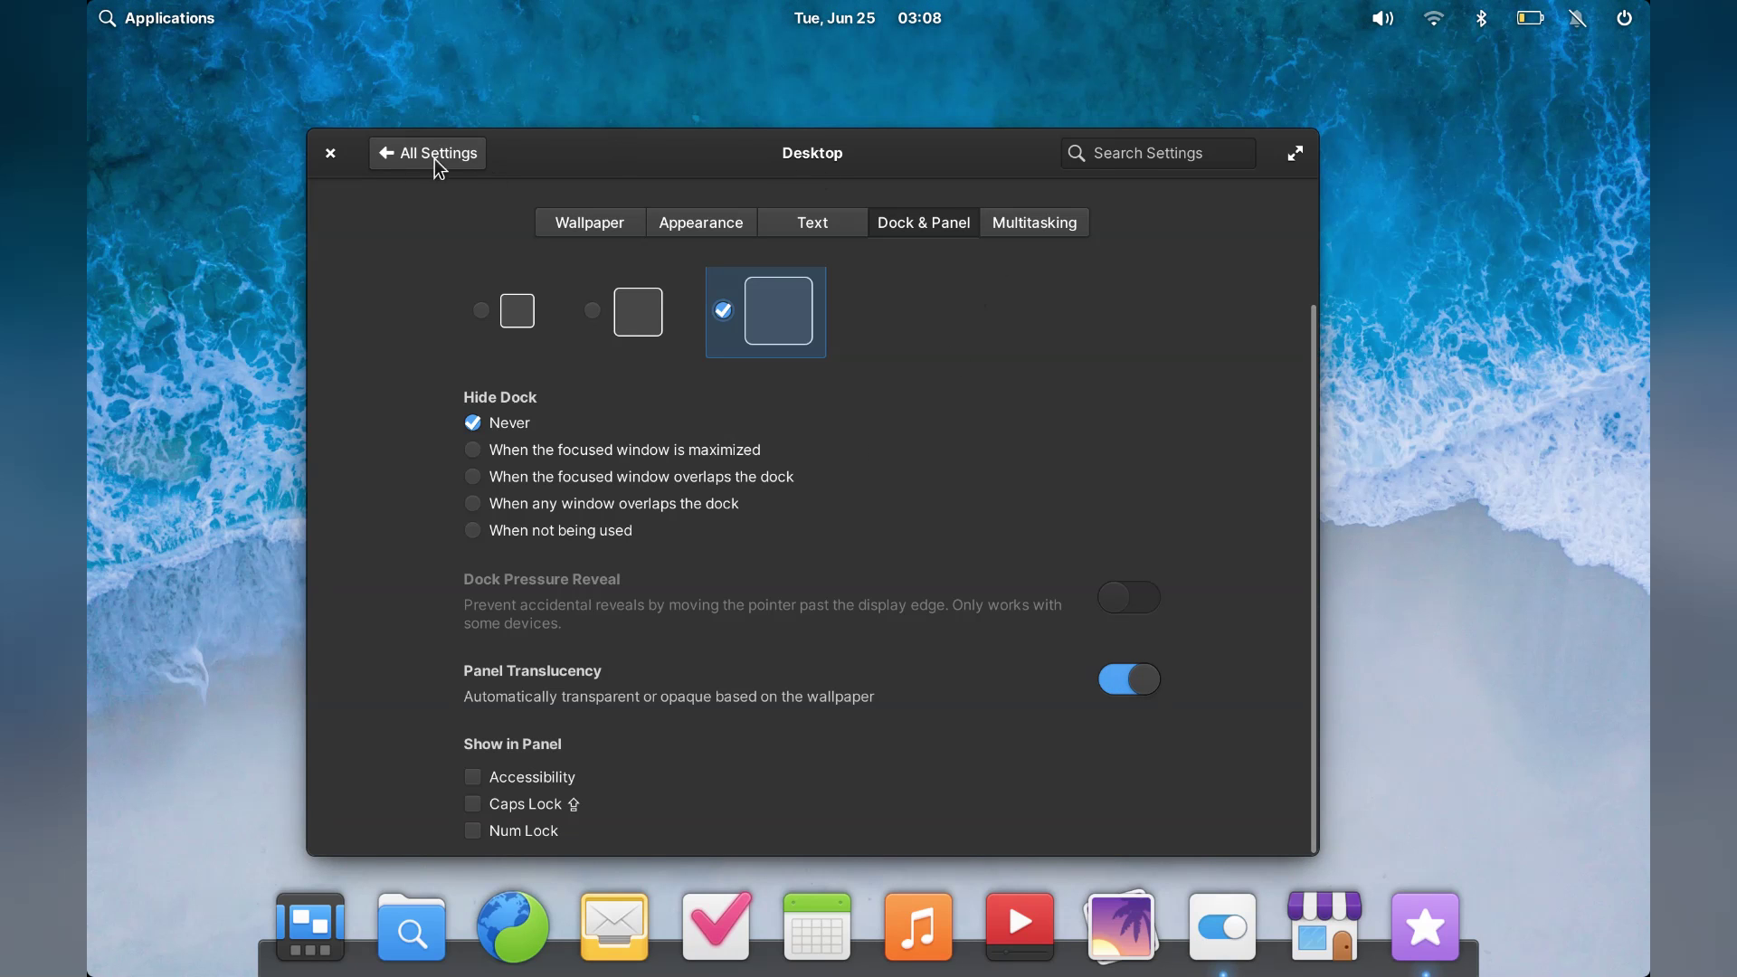
{"action": "left_click", "coordinate": [330, 153]}
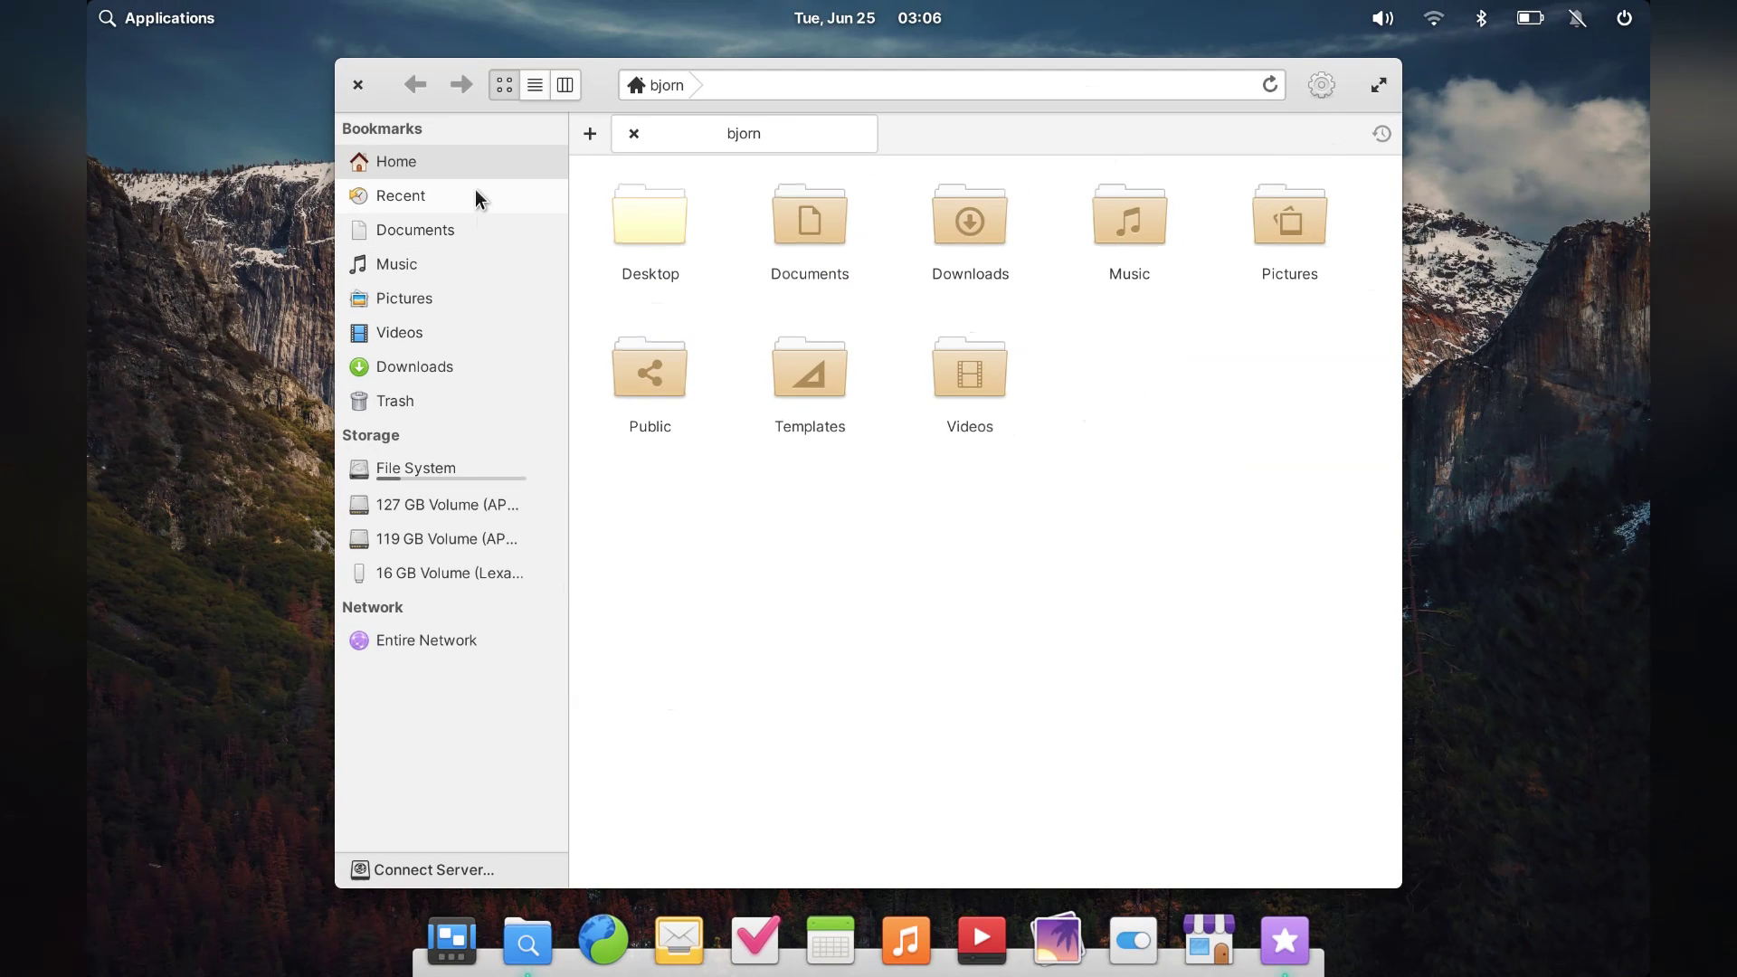
Browse the Recent, Documents, Downloads and Pictures locations in Files.
{"action": "left_click", "coordinate": [475, 191]}
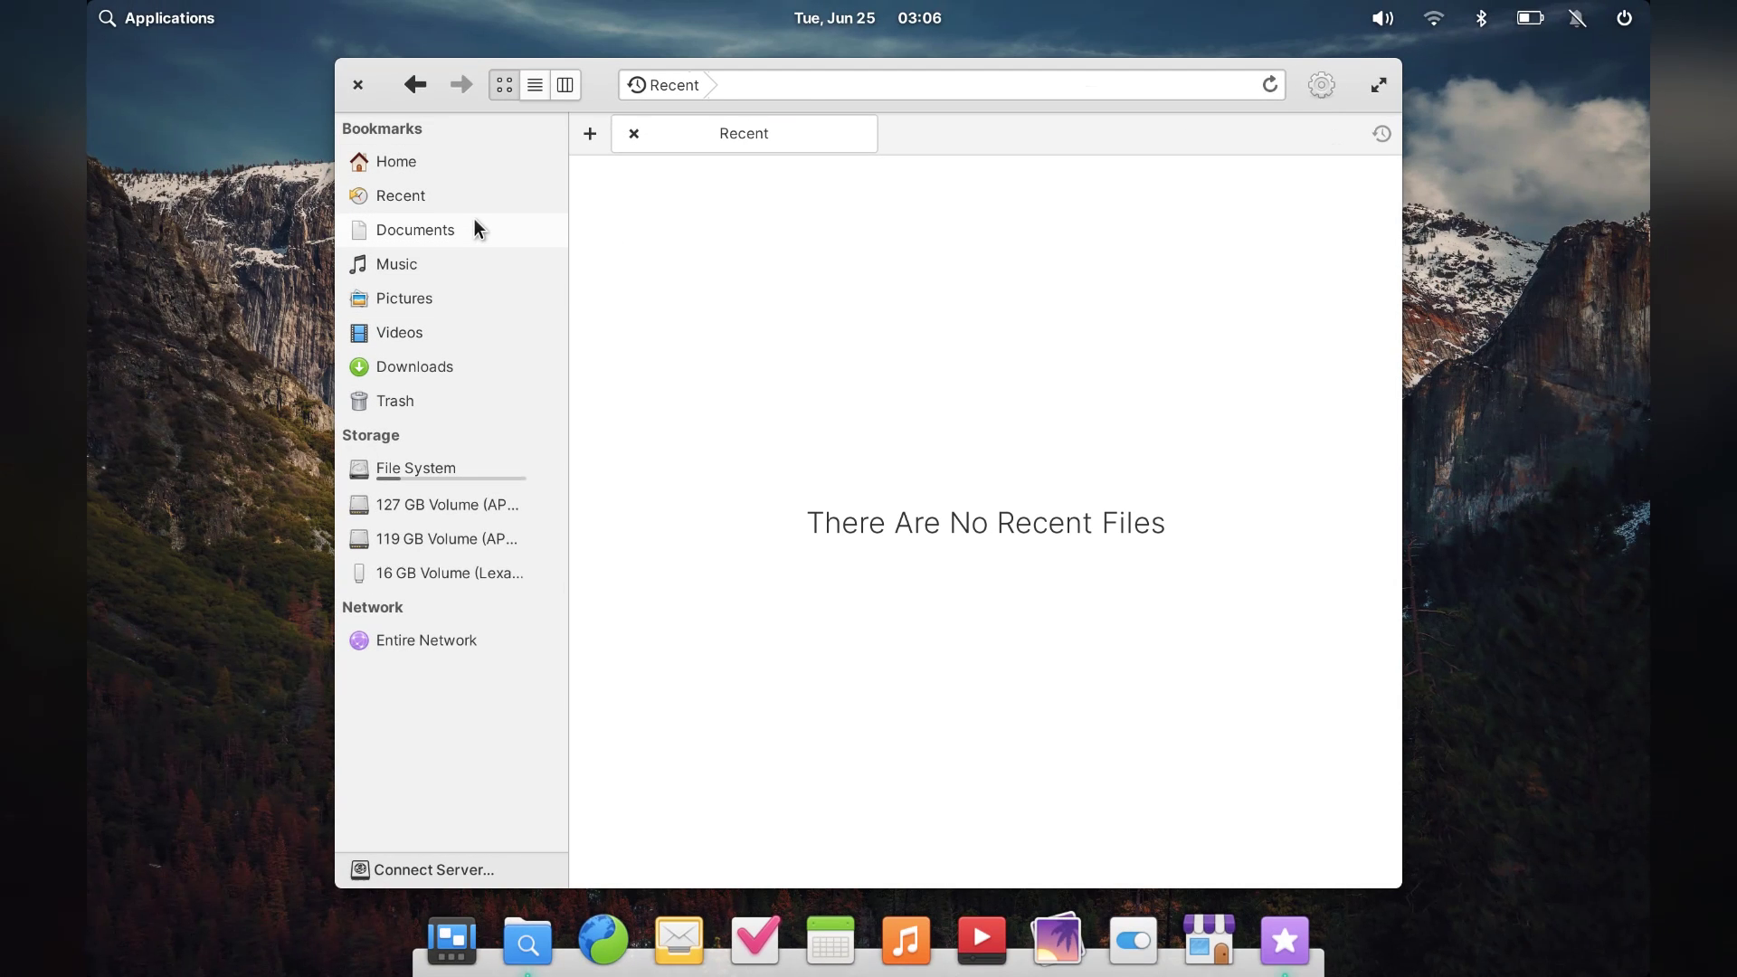
{"action": "left_click", "coordinate": [474, 222]}
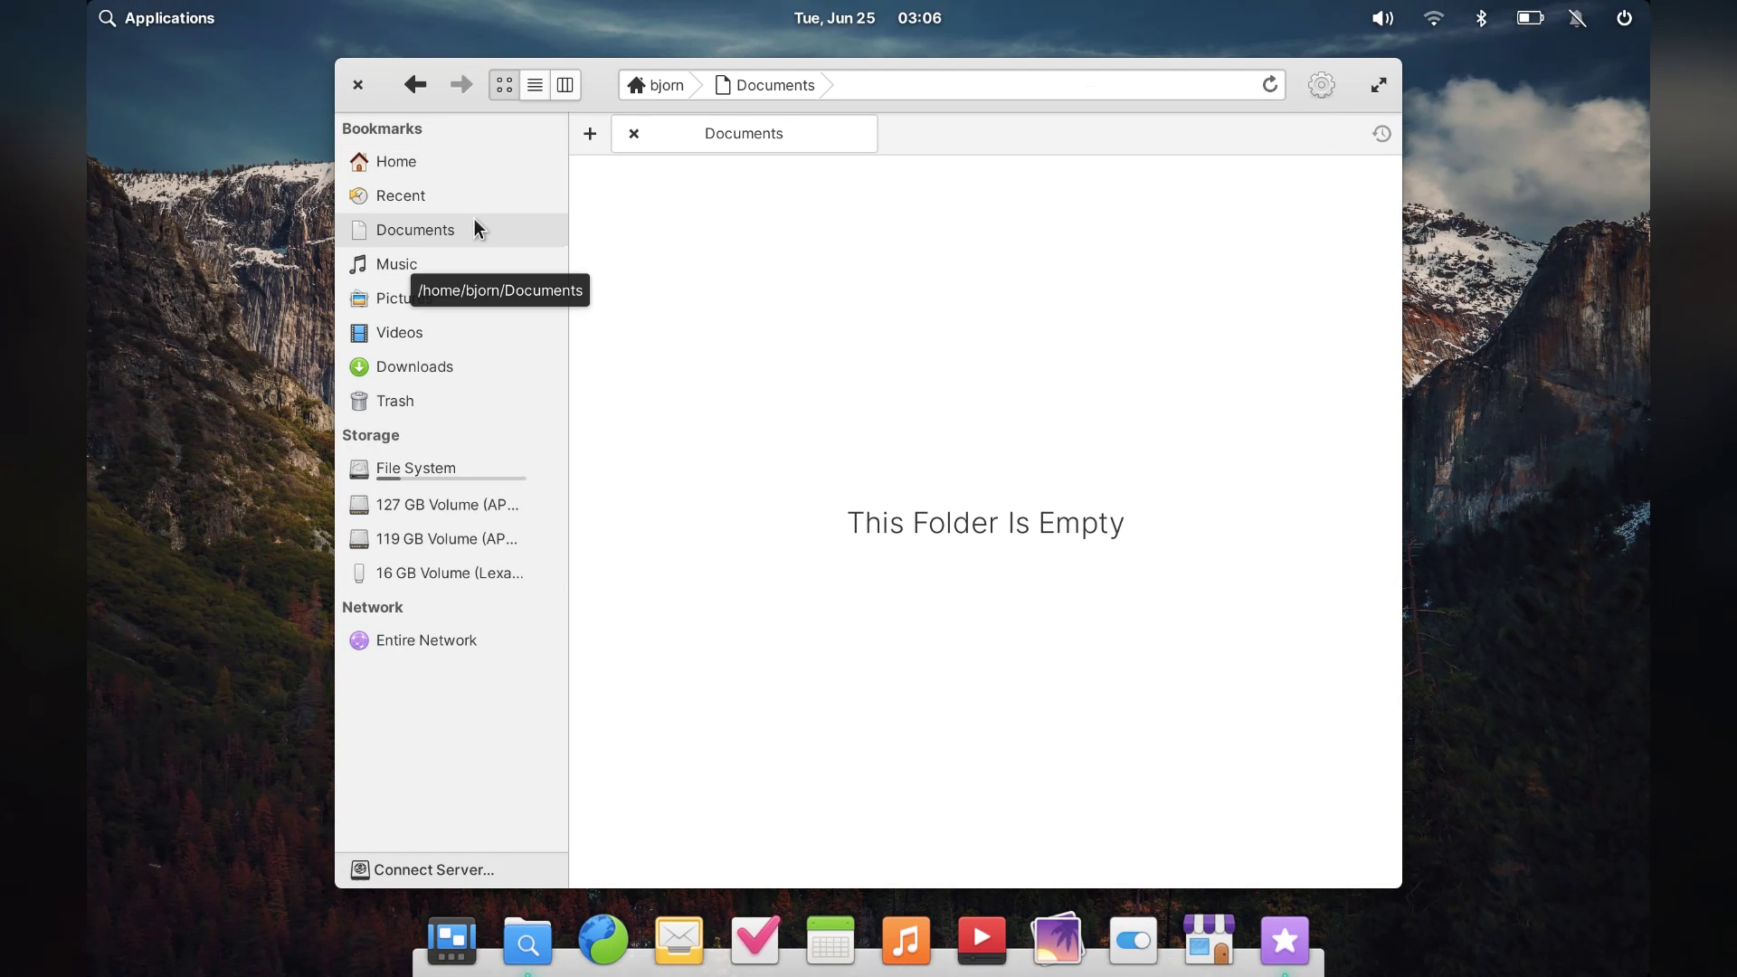
{"action": "left_click", "coordinate": [479, 371]}
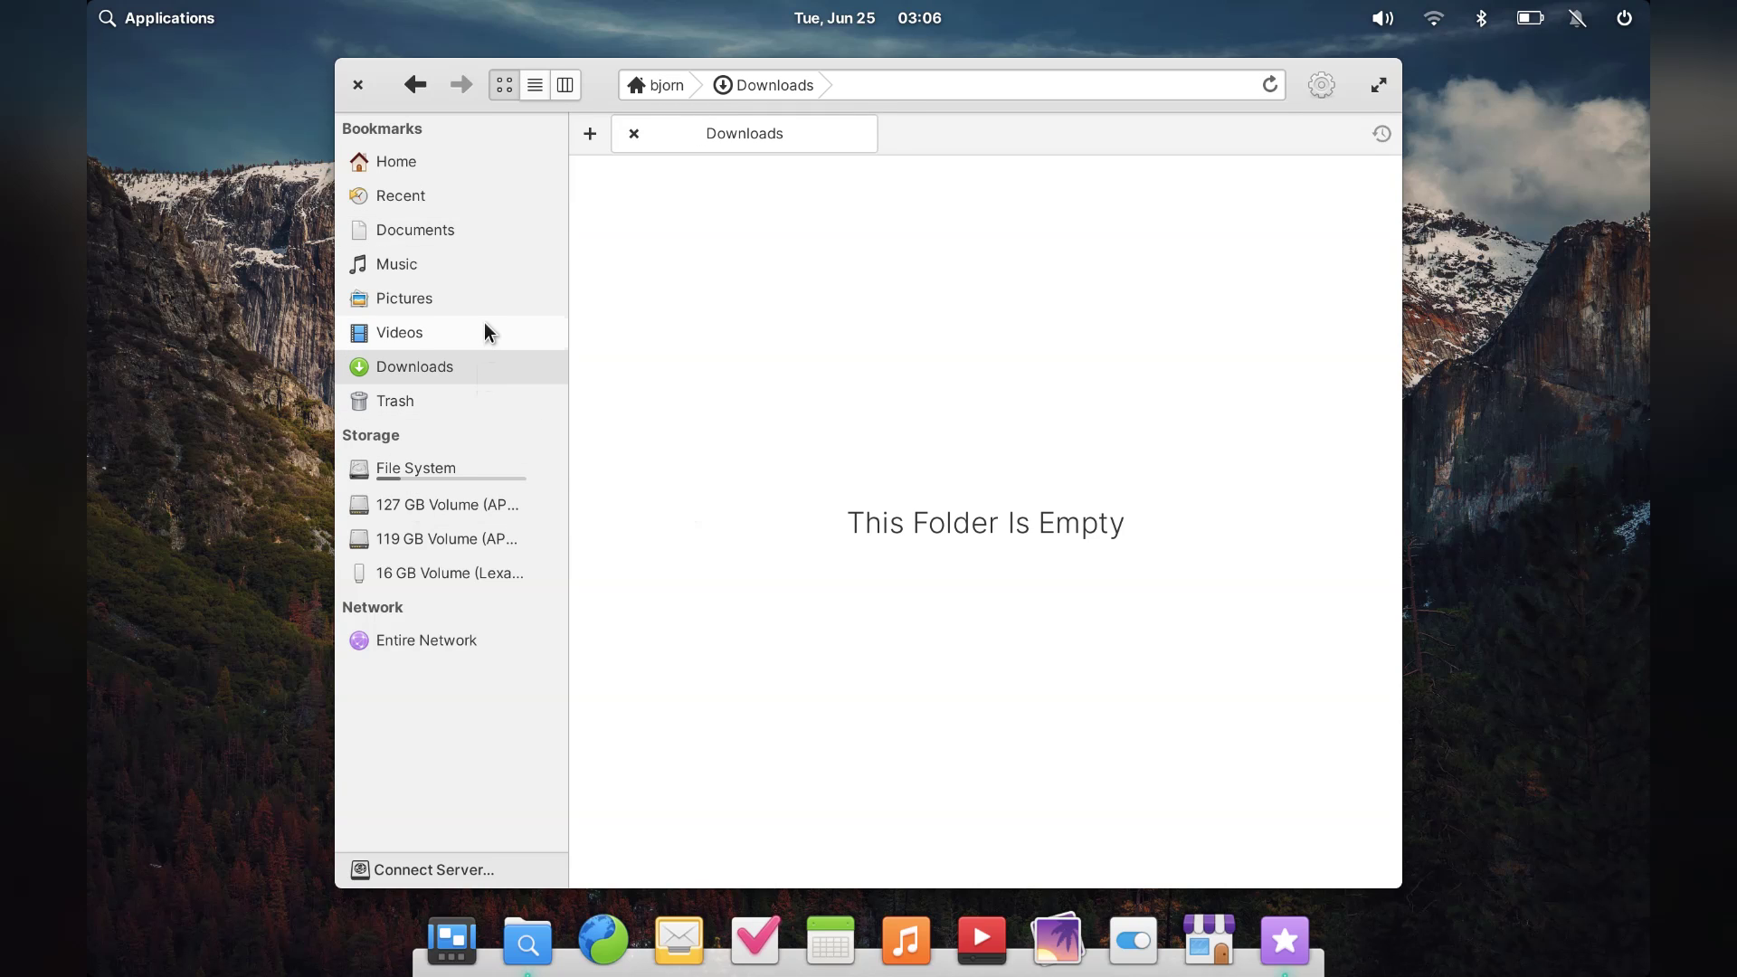
{"action": "left_click", "coordinate": [497, 295]}
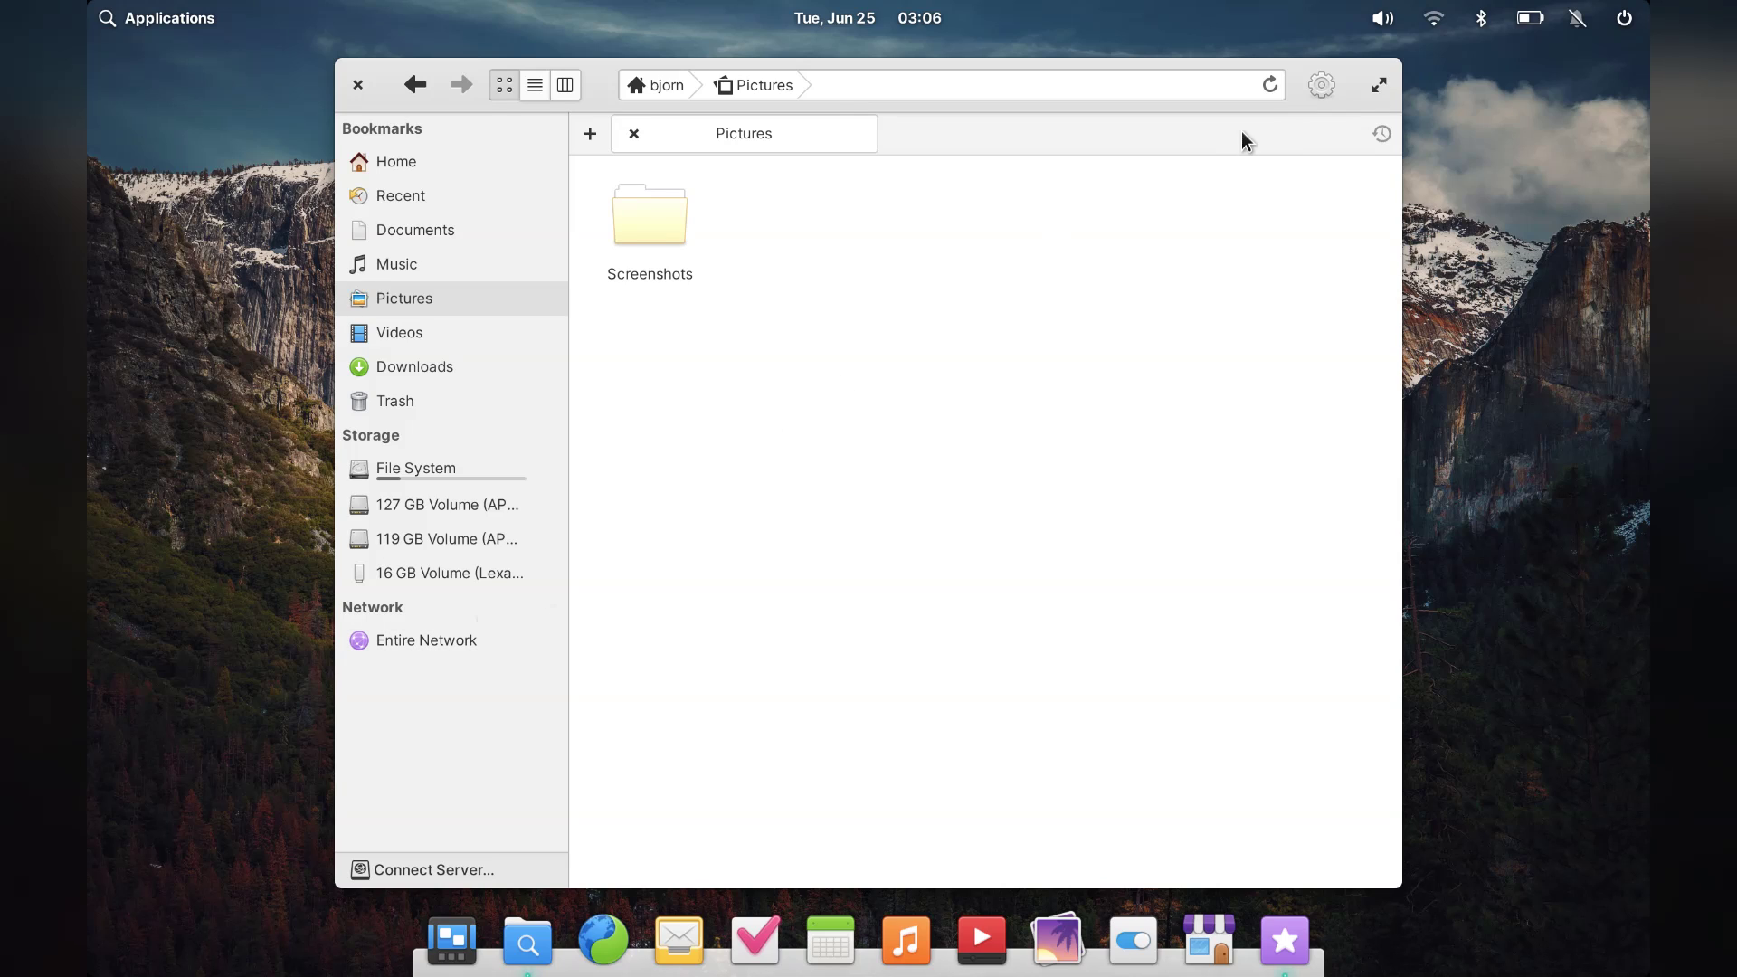
Show the Documents folder as a list, then open the Night Light display settings.
{"action": "left_click", "coordinate": [1313, 89]}
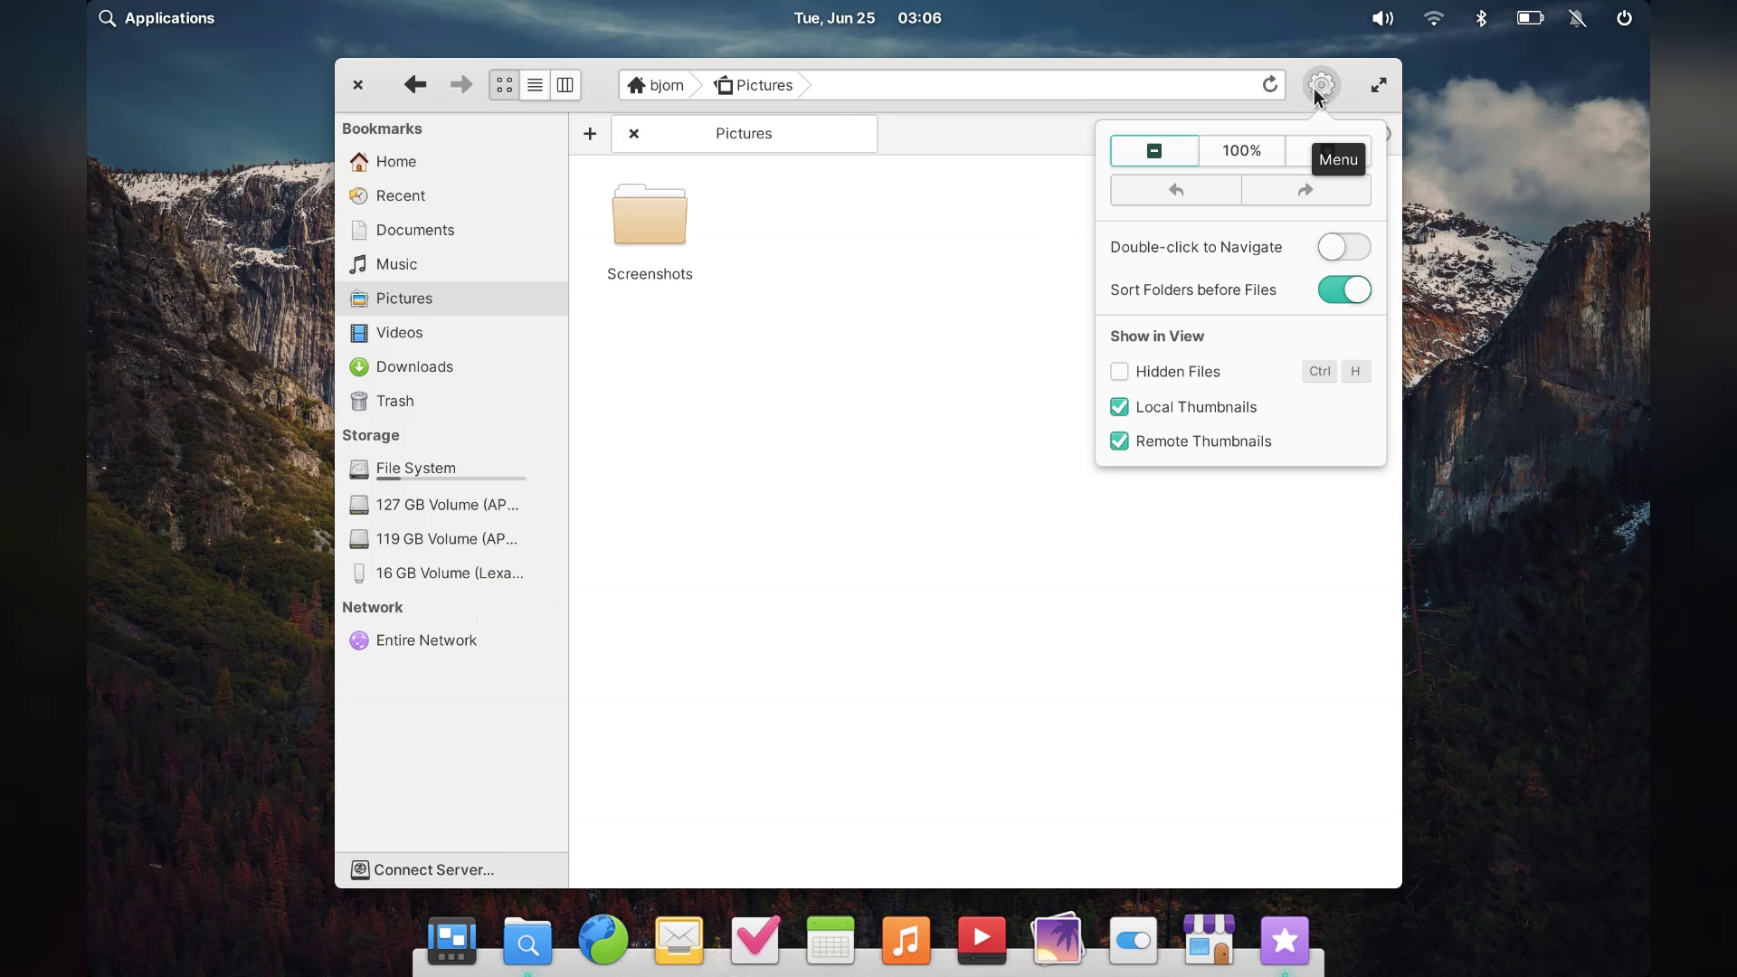
{"action": "left_click", "coordinate": [696, 387]}
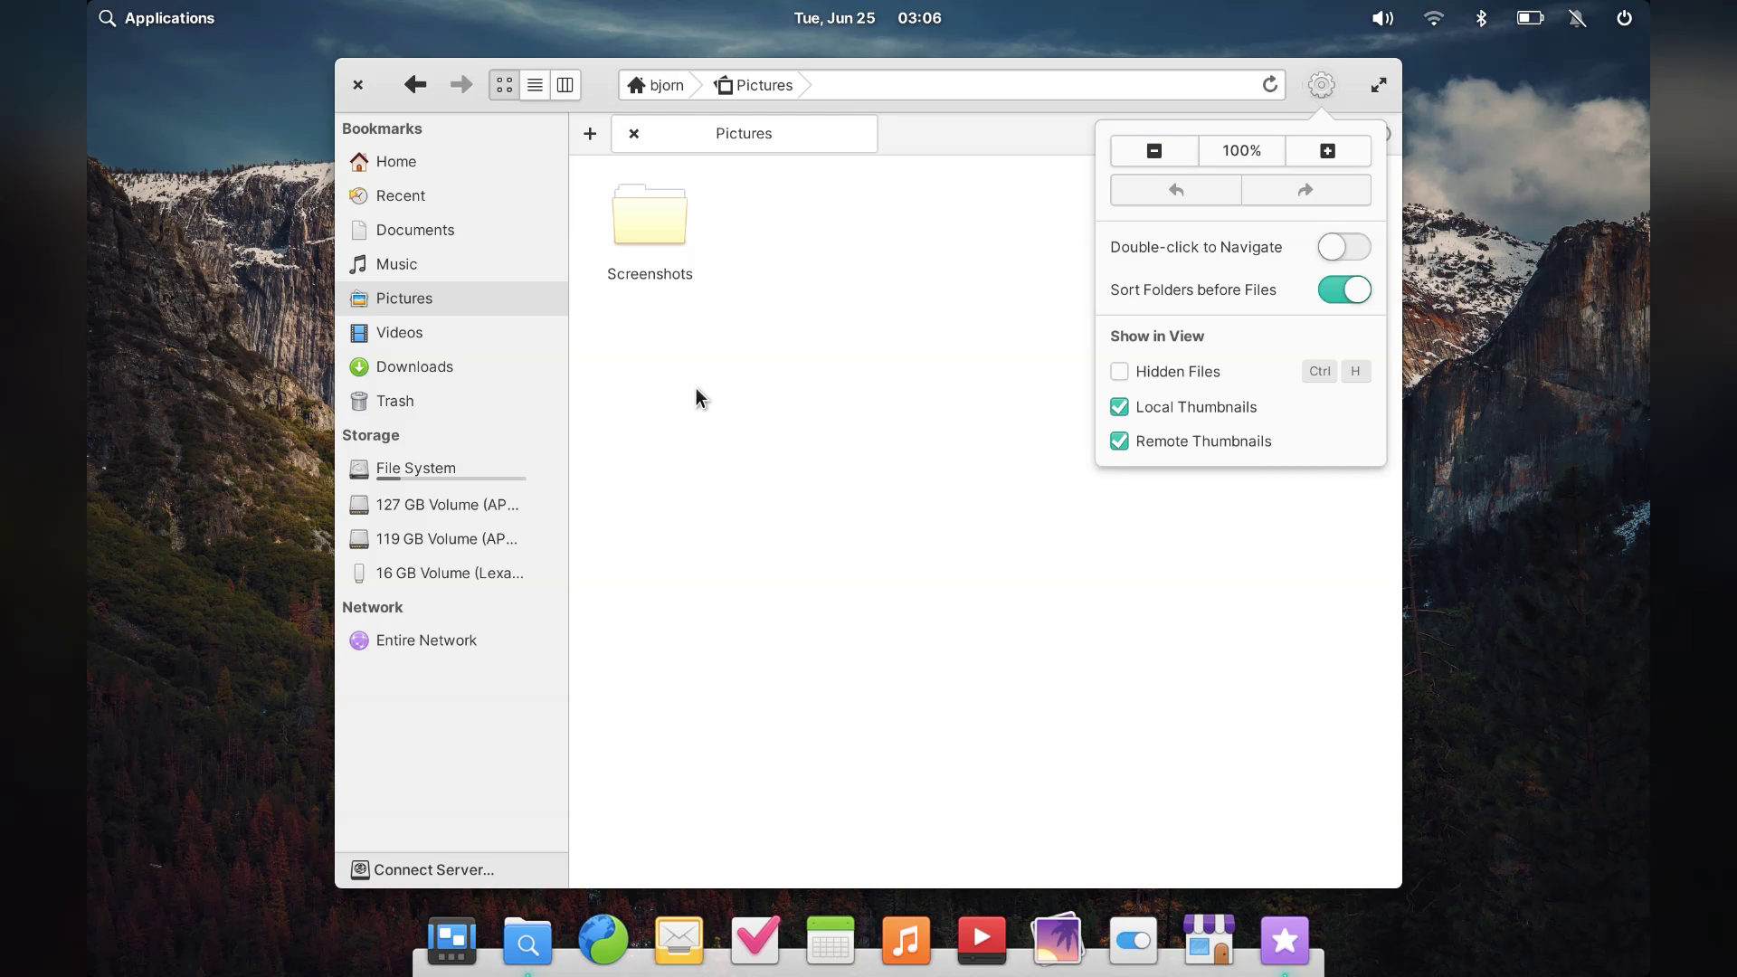
{"action": "left_click", "coordinate": [530, 230]}
{"action": "left_click", "coordinate": [537, 84]}
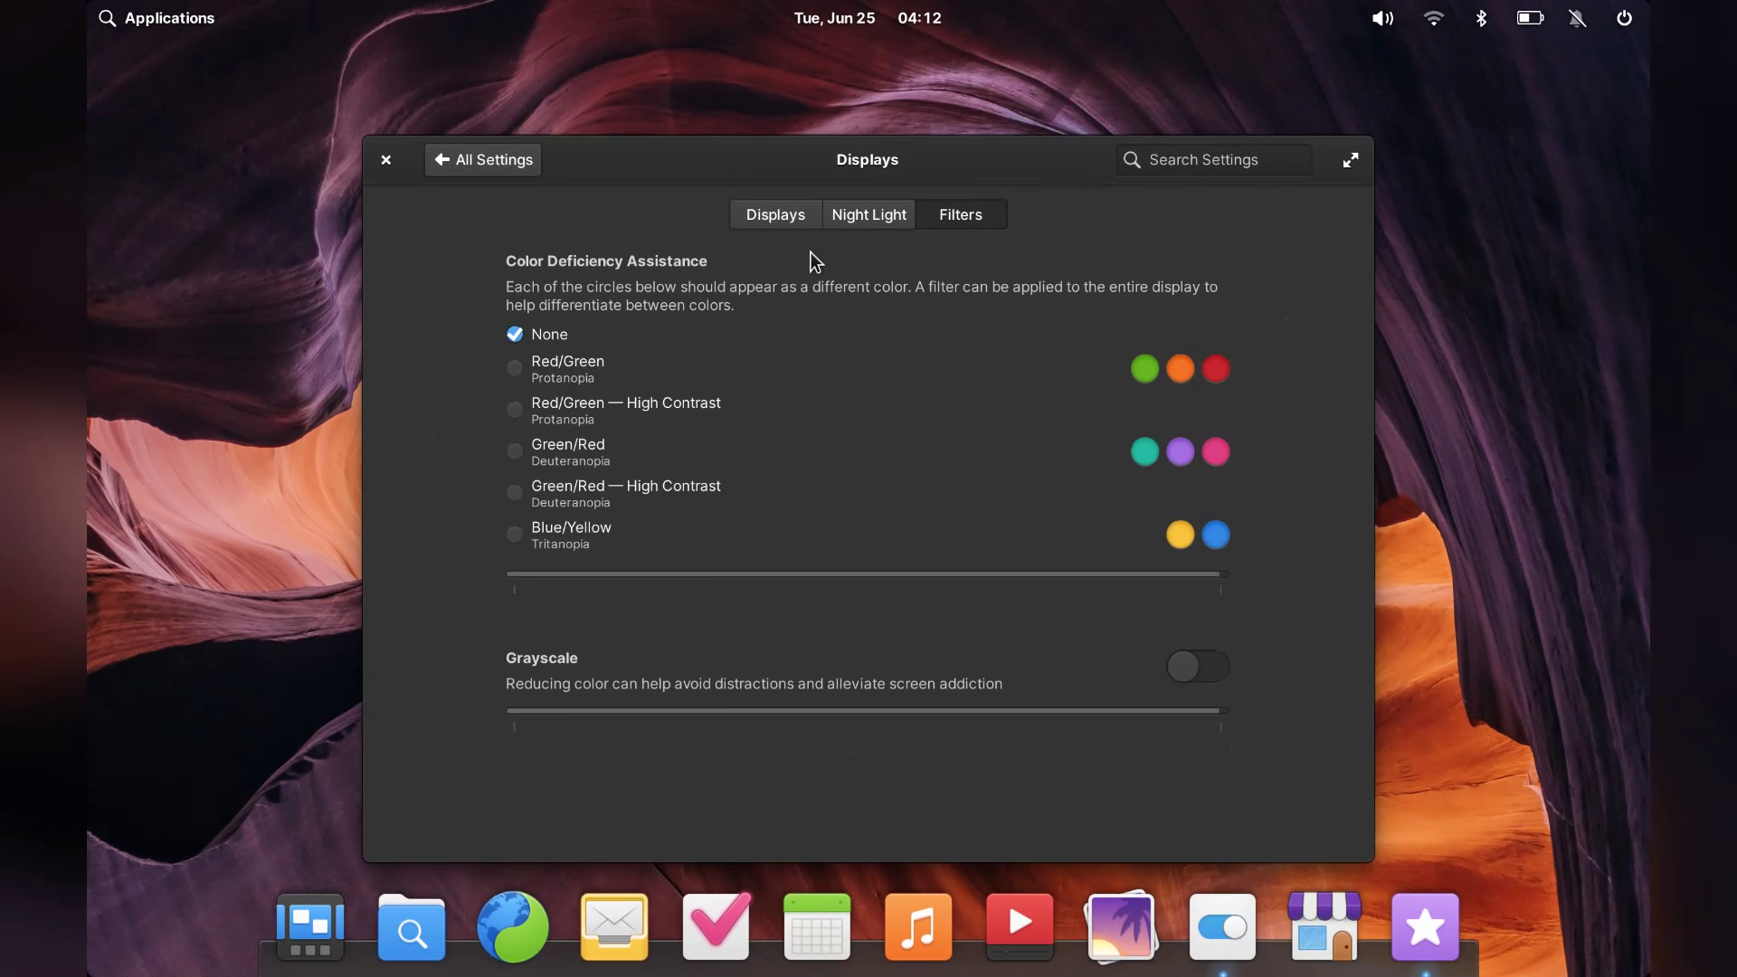
{"action": "left_click", "coordinate": [855, 219]}
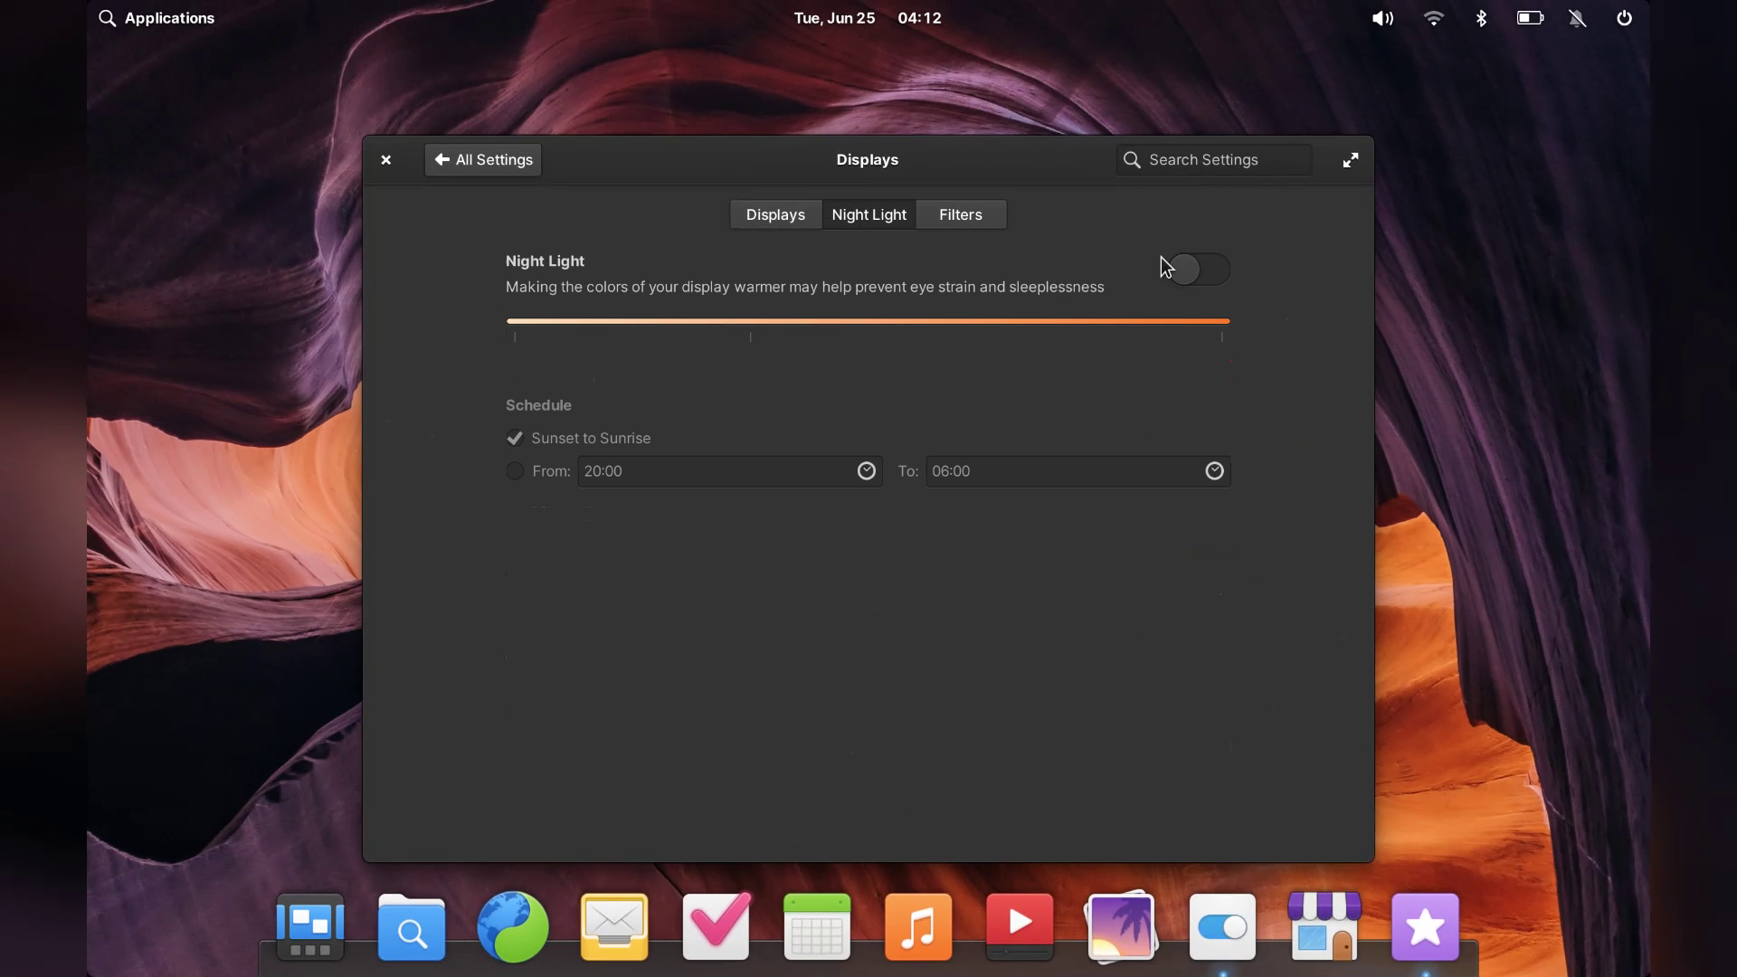
Toggle Night Light on and off, preview the Red/Green and Red/Green High Contrast filters, then set None.
{"action": "left_click", "coordinate": [1199, 275]}
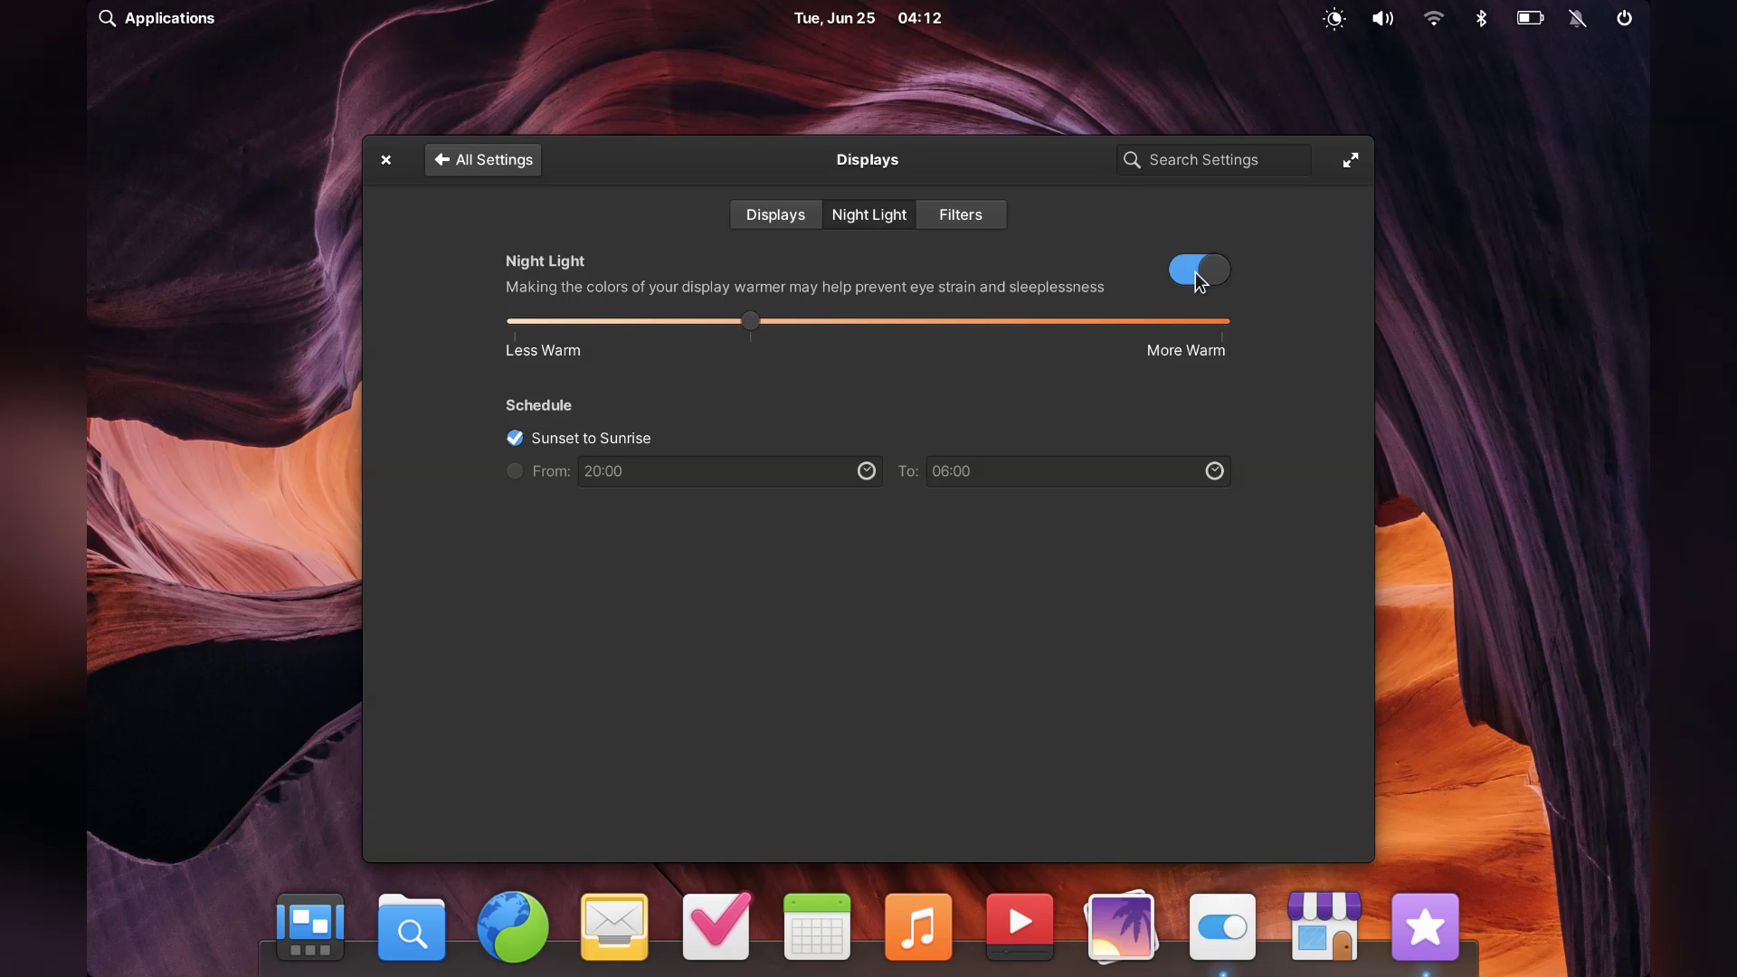
{"action": "left_click", "coordinate": [1192, 280]}
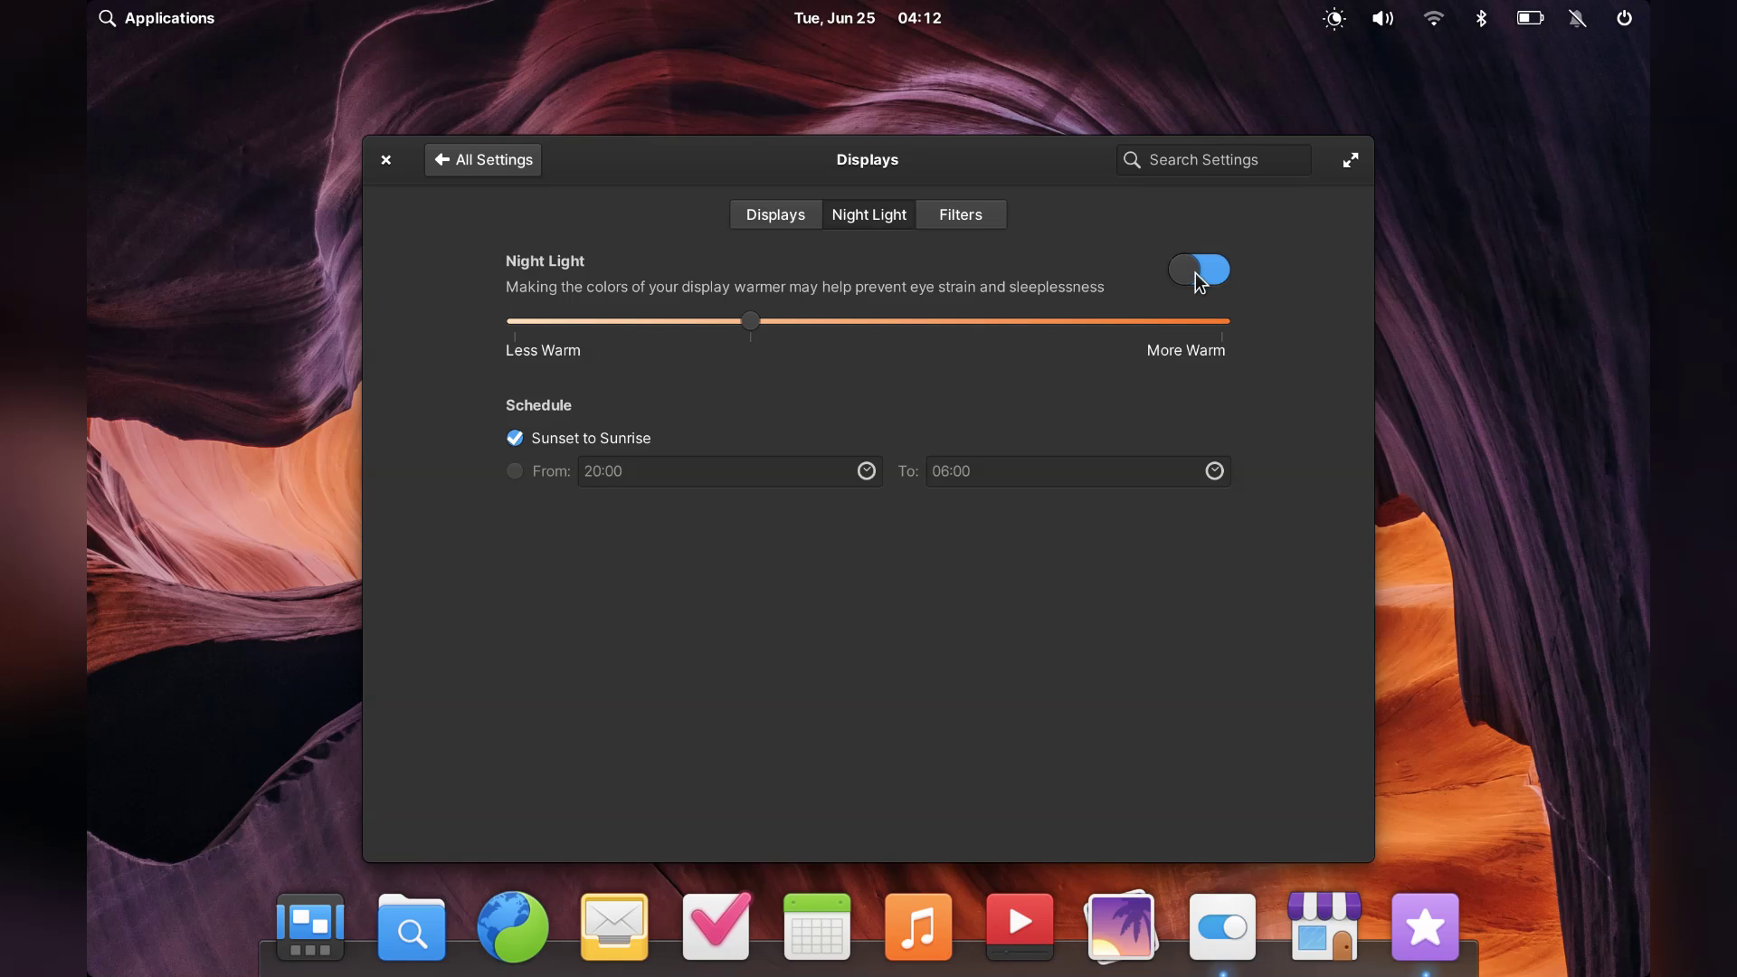
{"action": "left_click", "coordinate": [979, 219]}
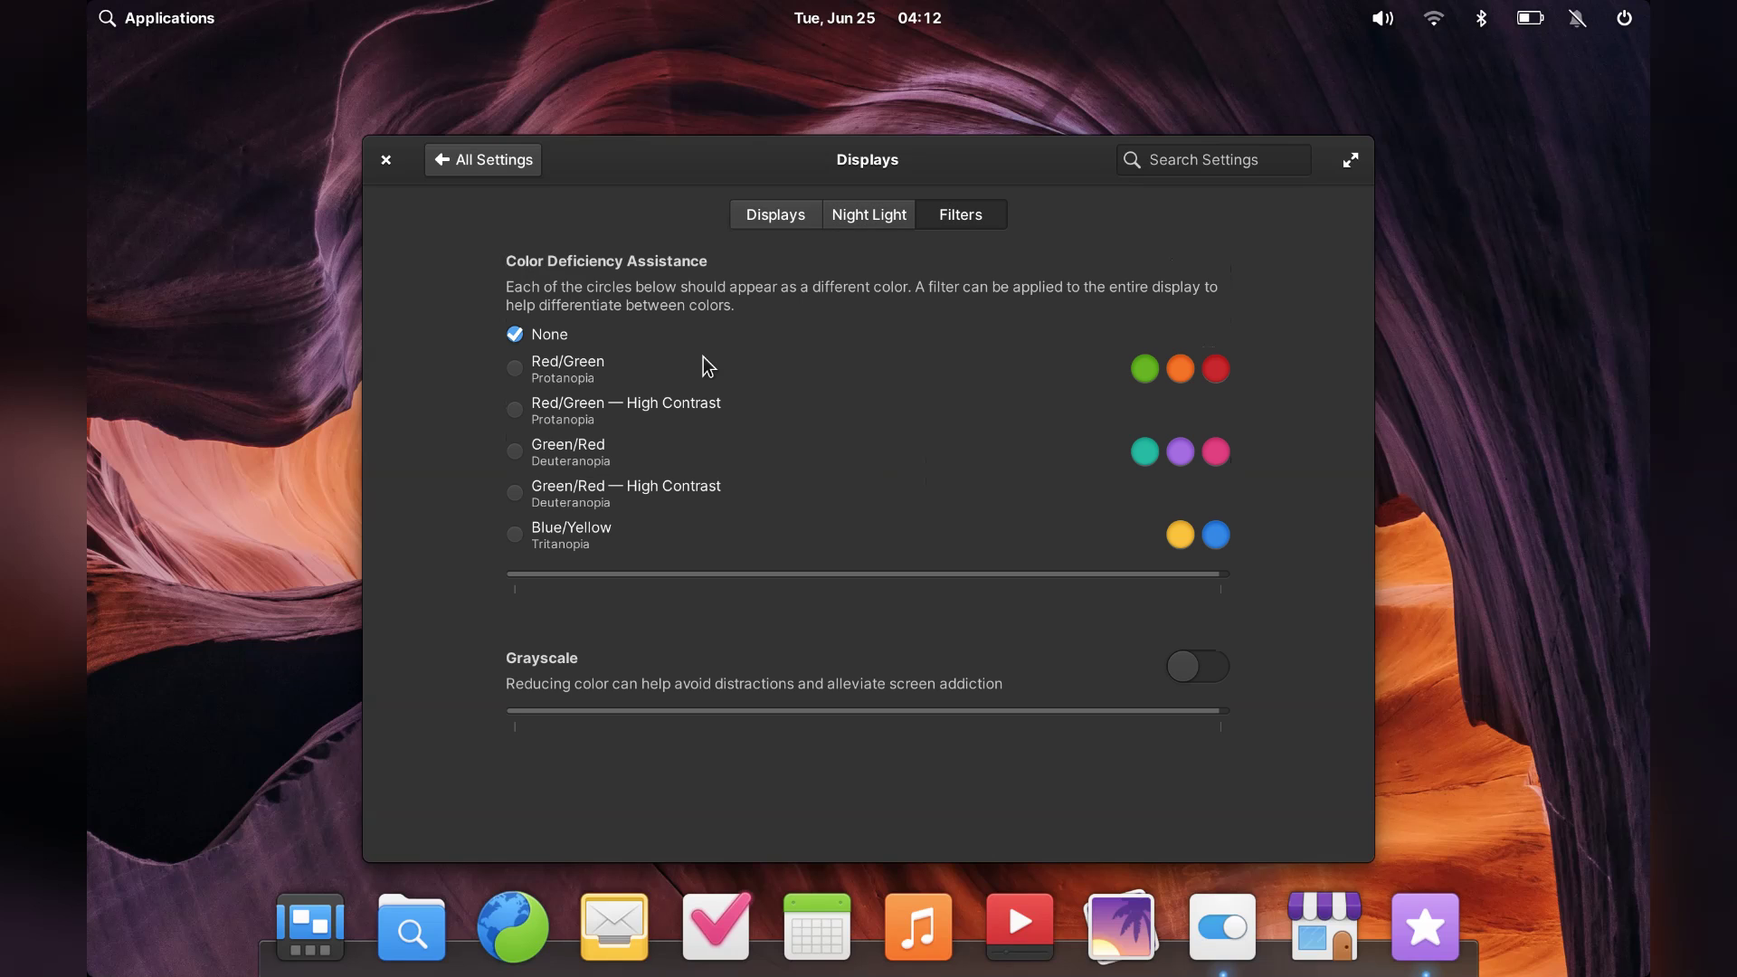
{"action": "left_click", "coordinate": [515, 369]}
{"action": "left_click", "coordinate": [516, 410]}
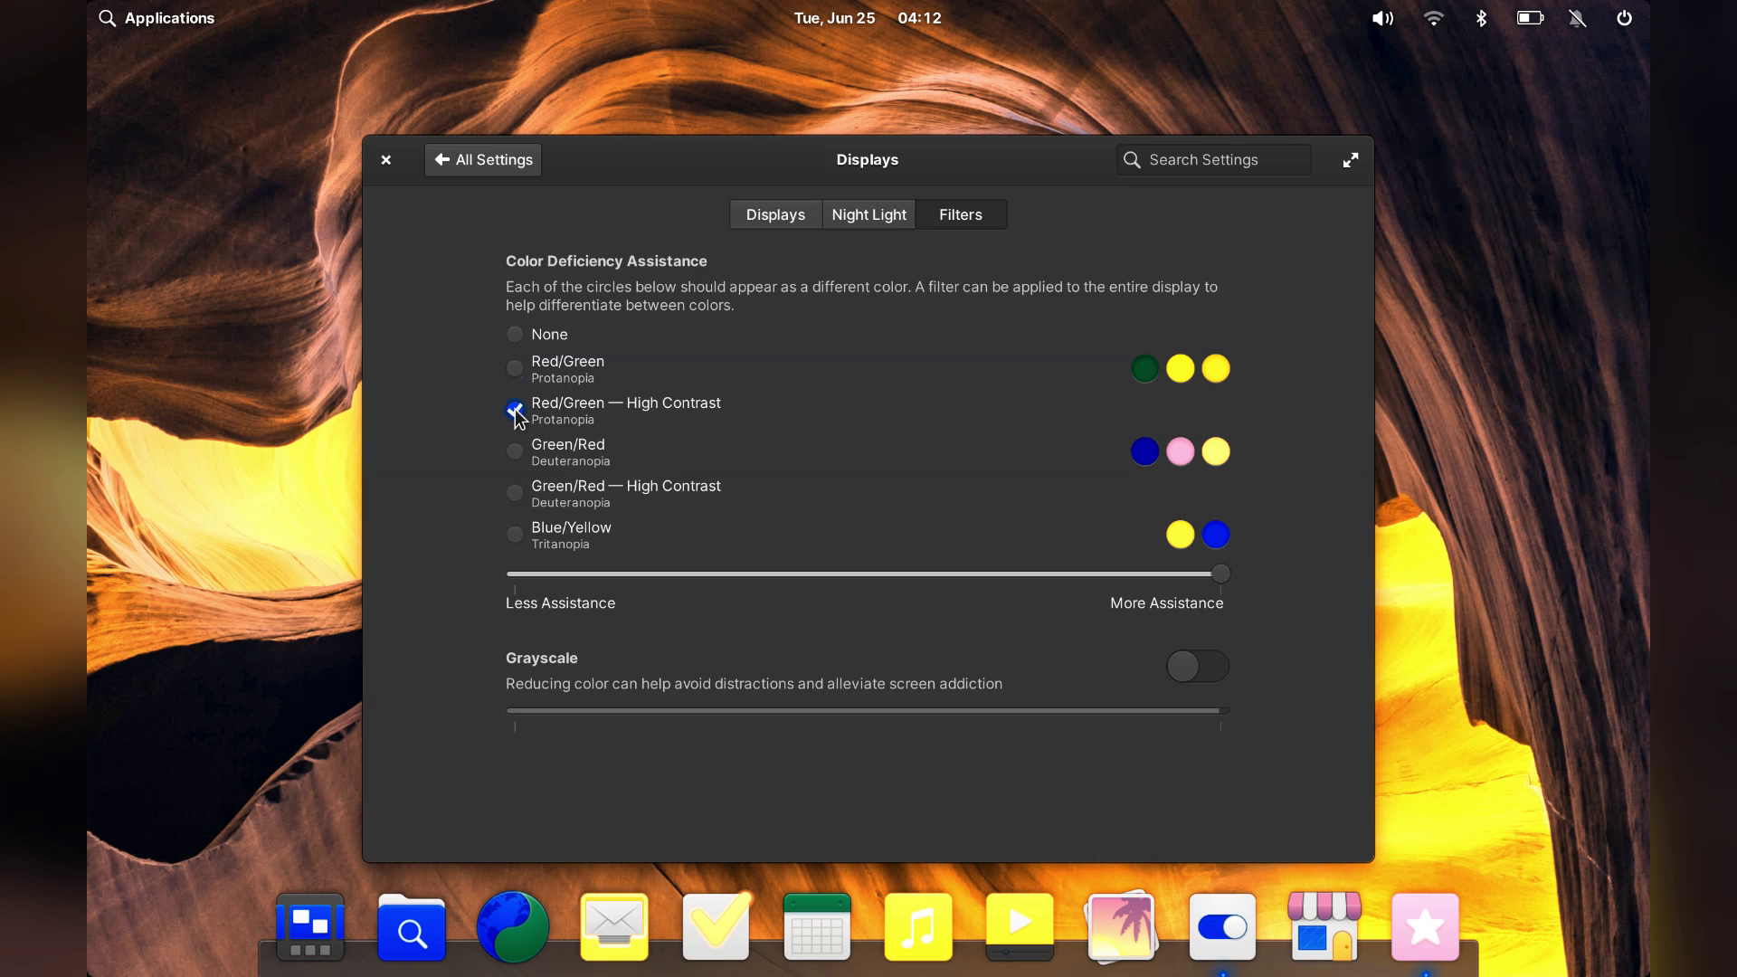
{"action": "left_click", "coordinate": [515, 335]}
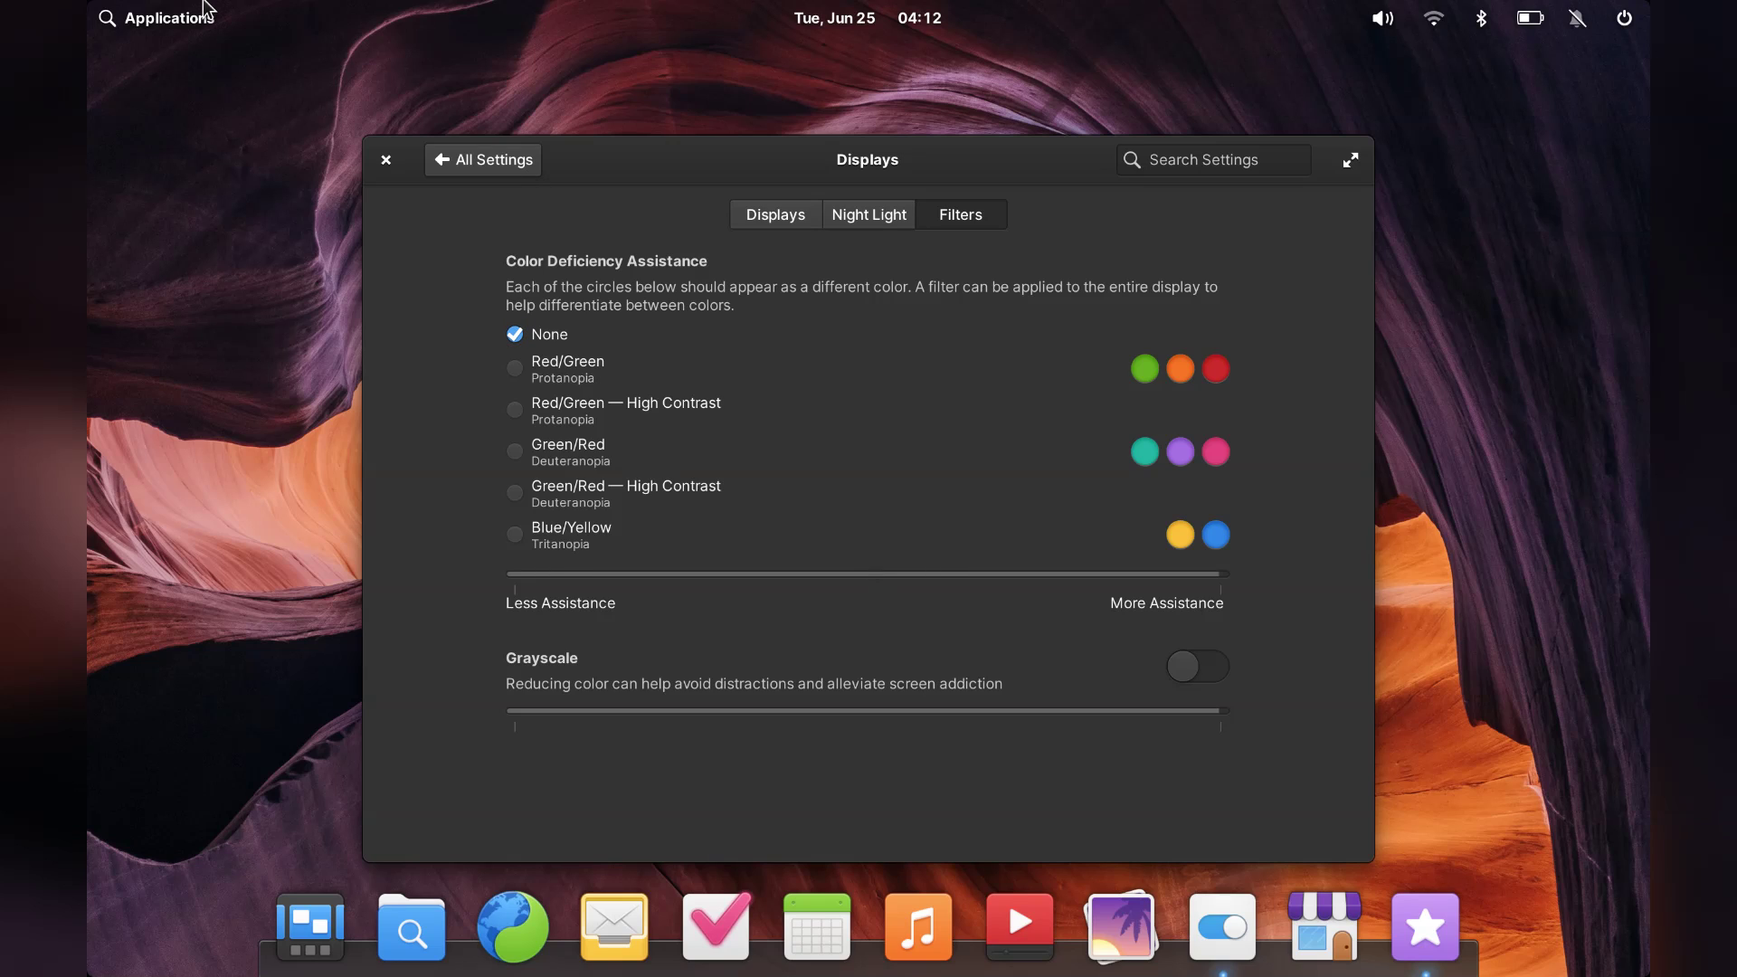
Launch Terminal from page 2 of the Applications menu and run neofetch.
{"action": "left_click", "coordinate": [160, 22]}
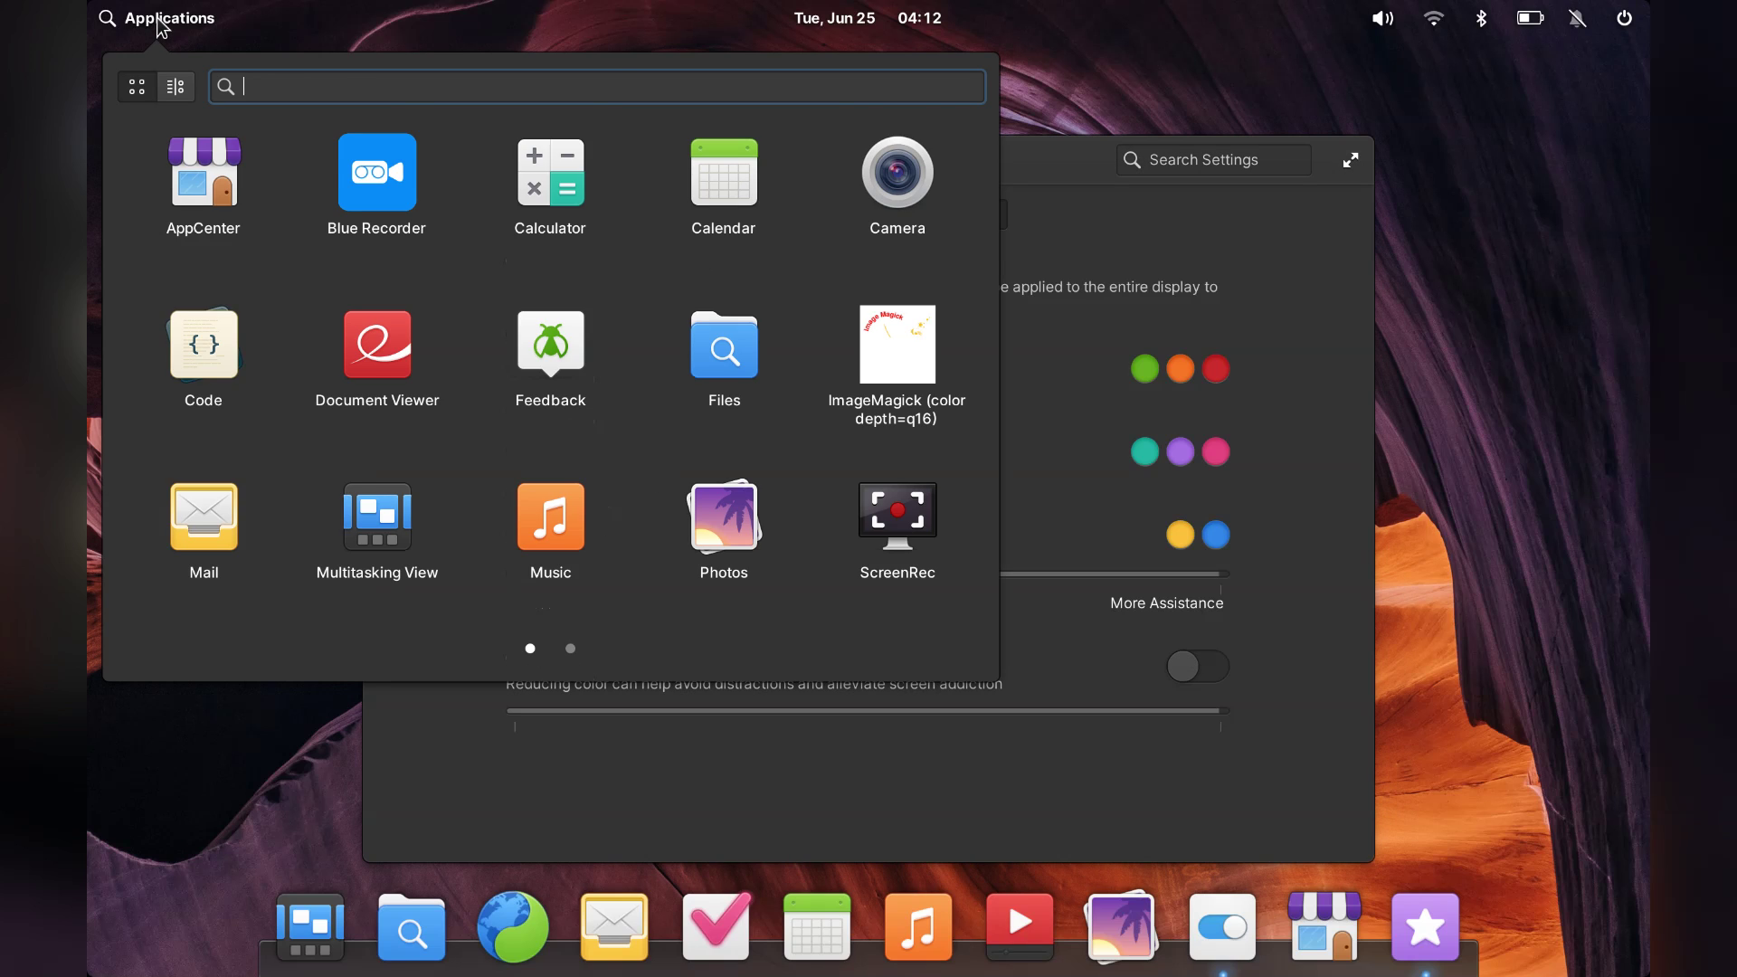
{"action": "left_click", "coordinate": [160, 22]}
{"action": "left_click", "coordinate": [160, 22]}
{"action": "scroll", "coordinate": [477, 178], "scroll_direction": "down", "scroll_amount": 1}
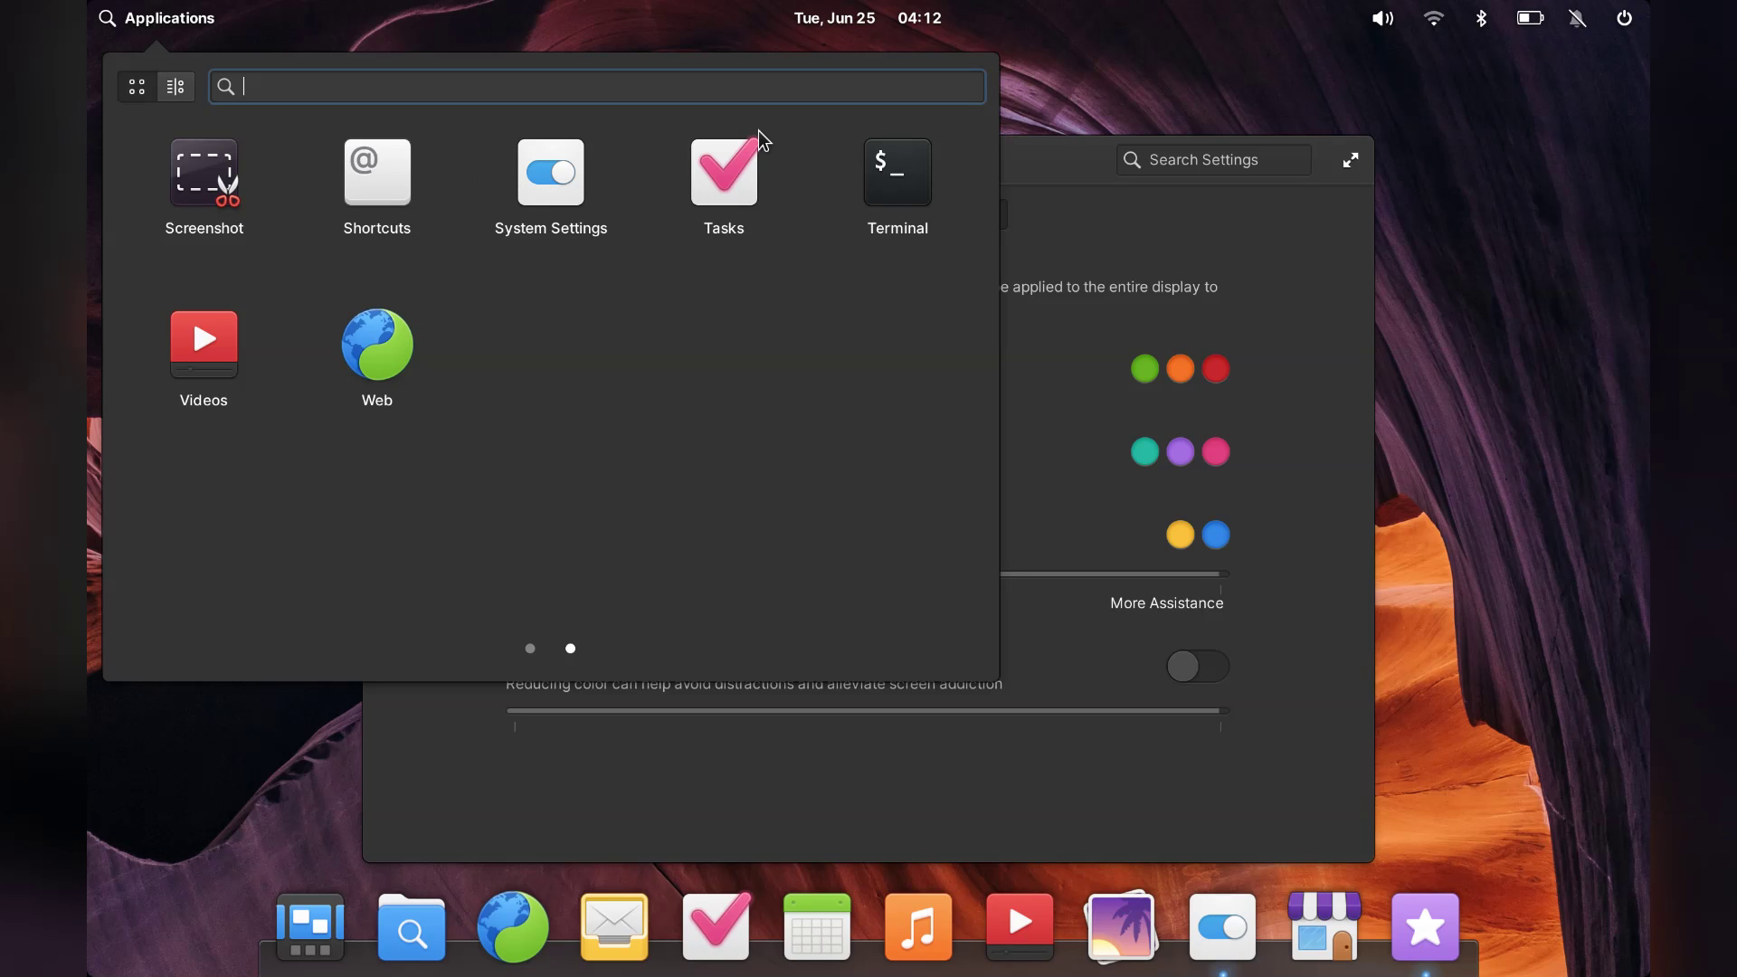
{"action": "left_click", "coordinate": [899, 179]}
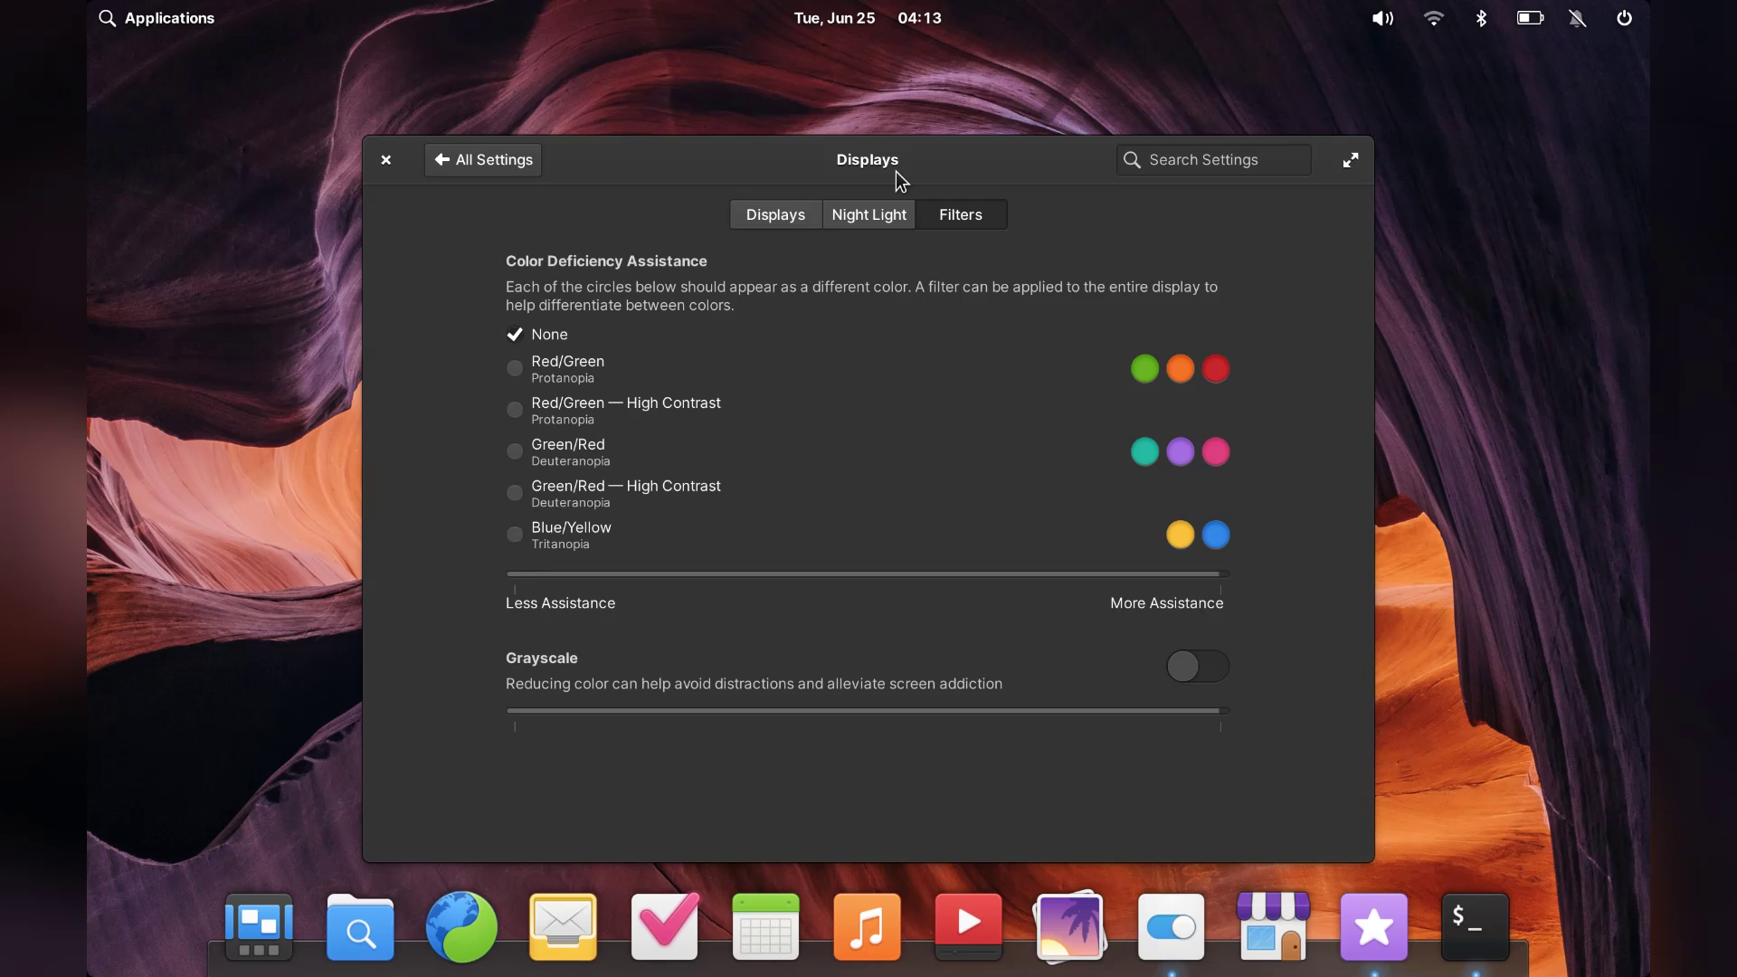
{"action": "type", "text": "neofetch"}
{"action": "key", "text": "Return"}
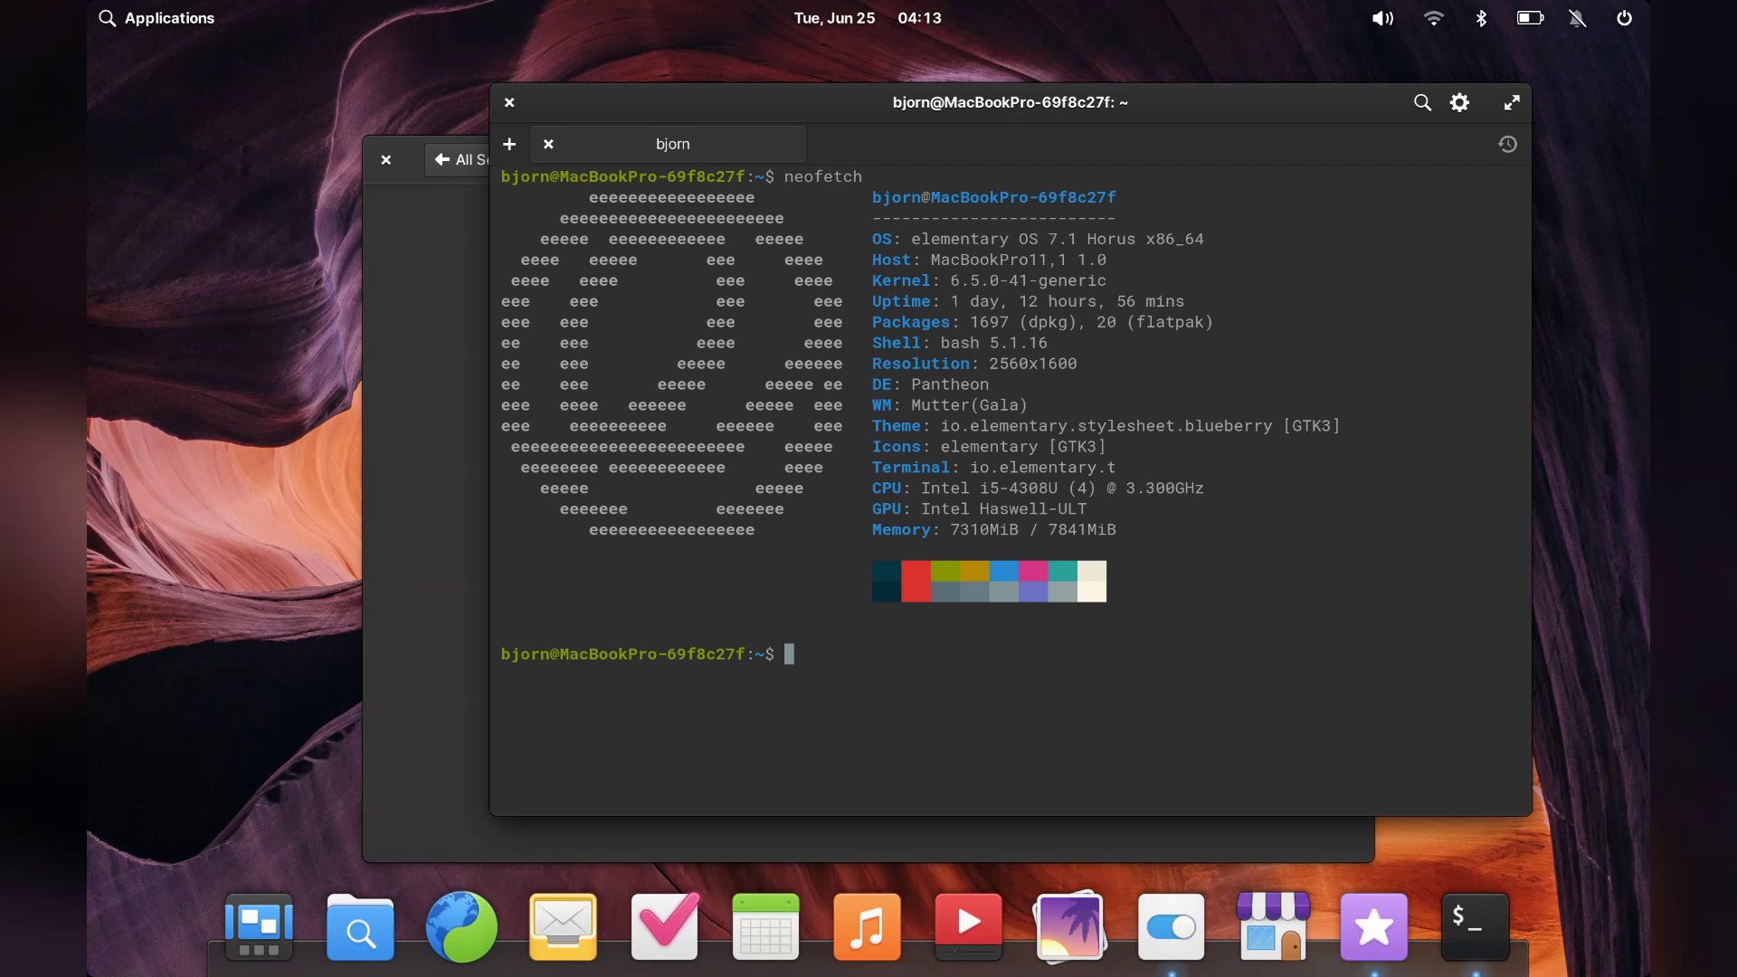